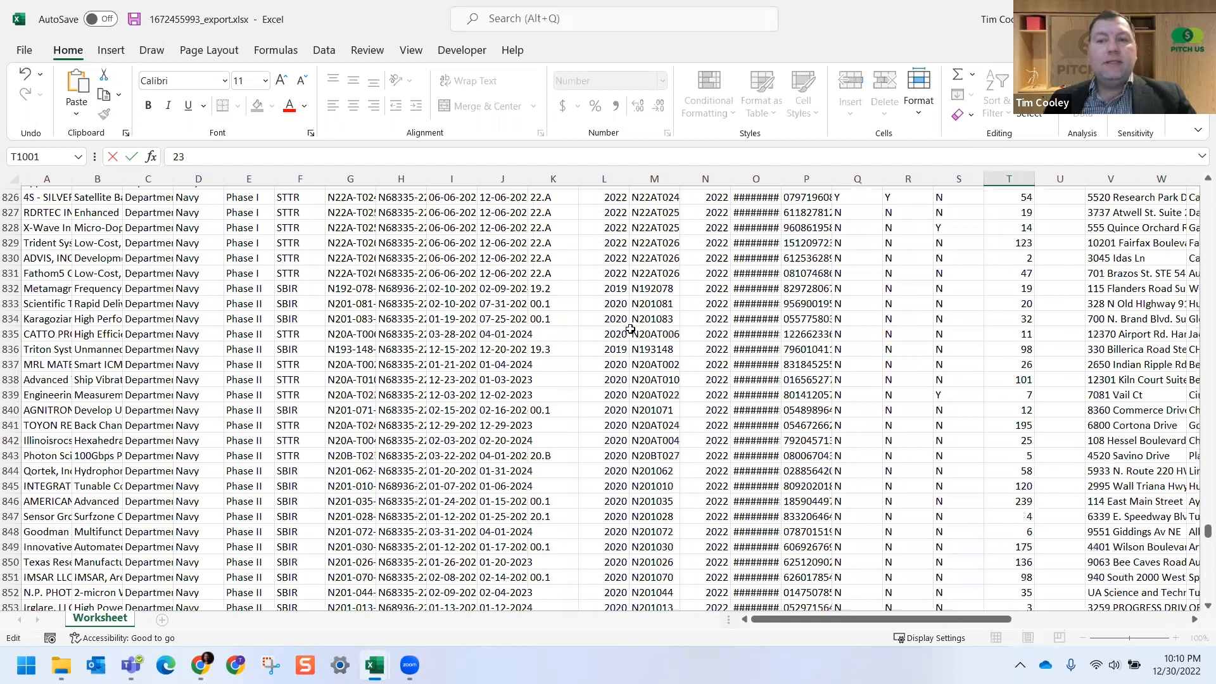
Step: Browse back up through the award records to the header row
scroll(630, 326, "up", 20)
scroll(639, 306, "up", 20)
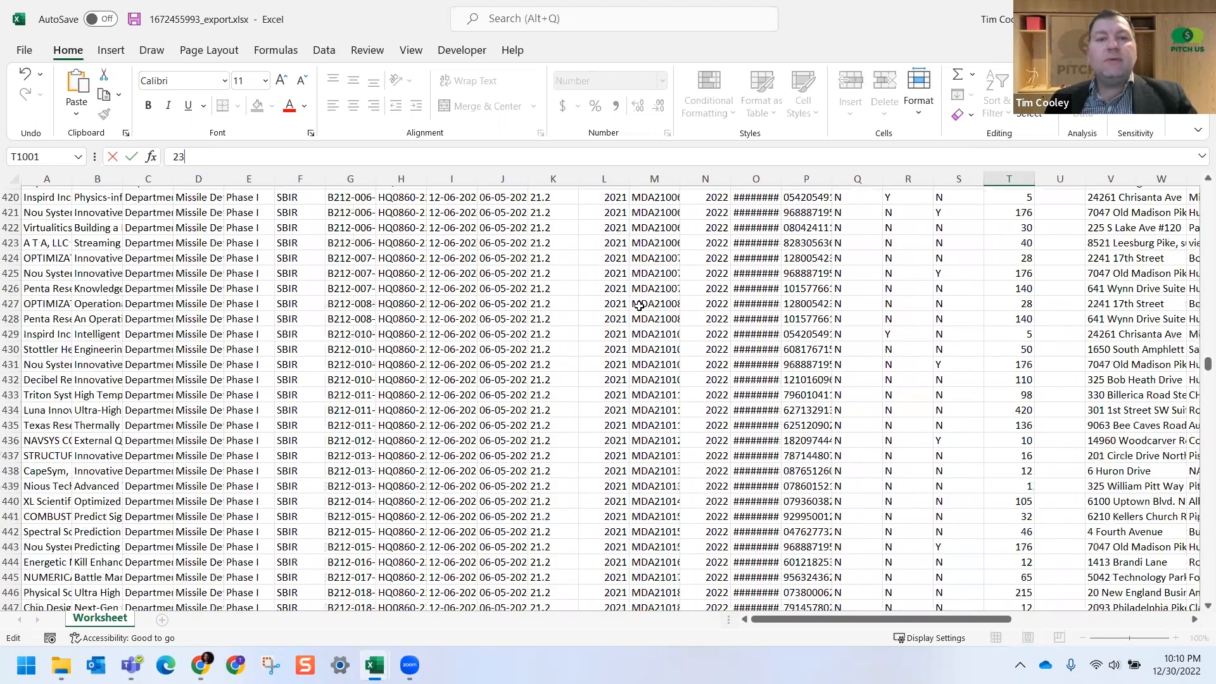
scroll(639, 306, "up", 20)
scroll(639, 306, "up", 3)
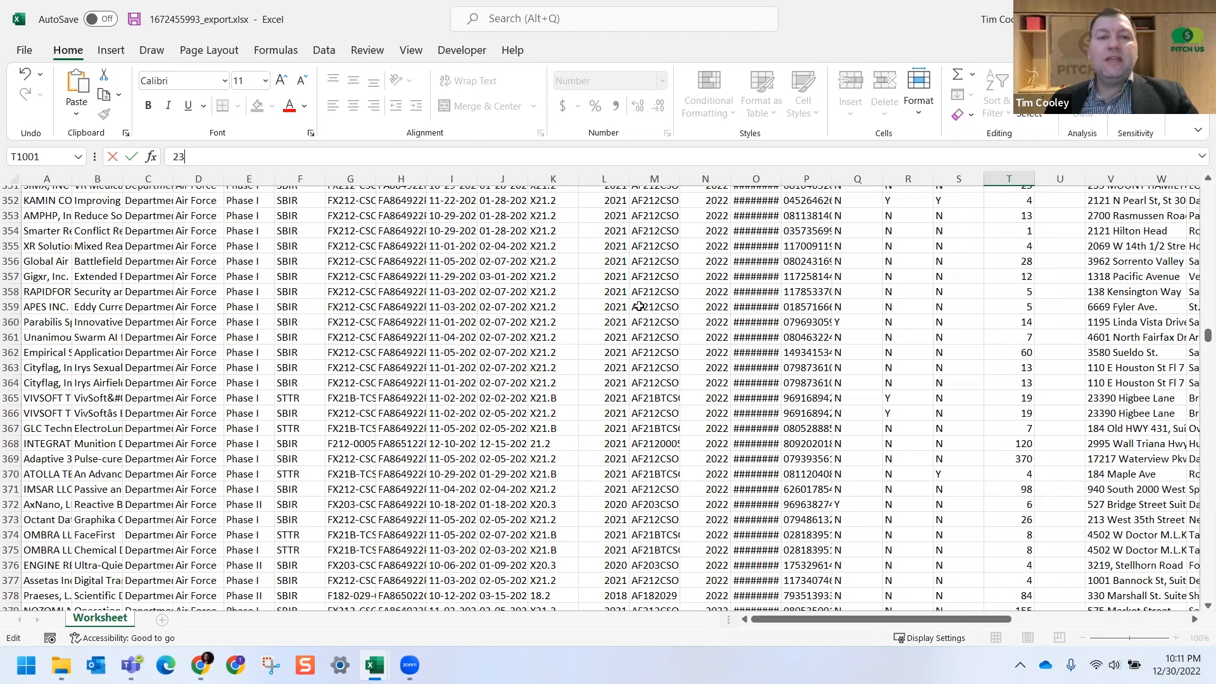
left_click(131, 339)
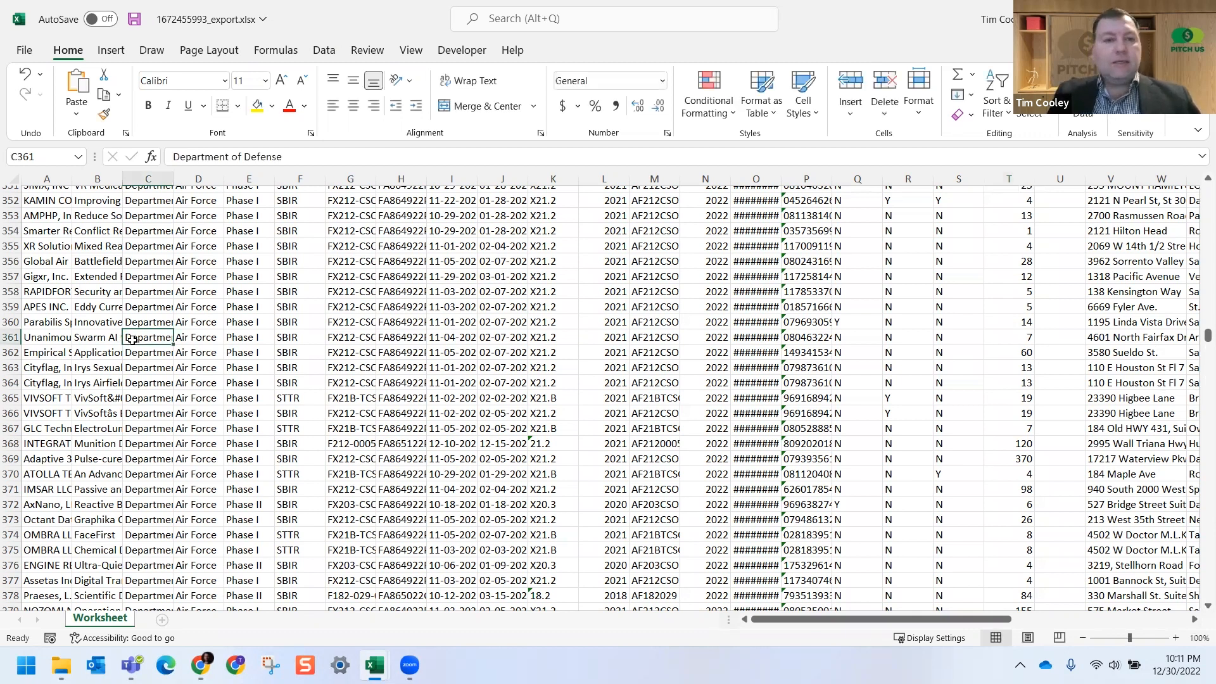
key("ctrl+Up")
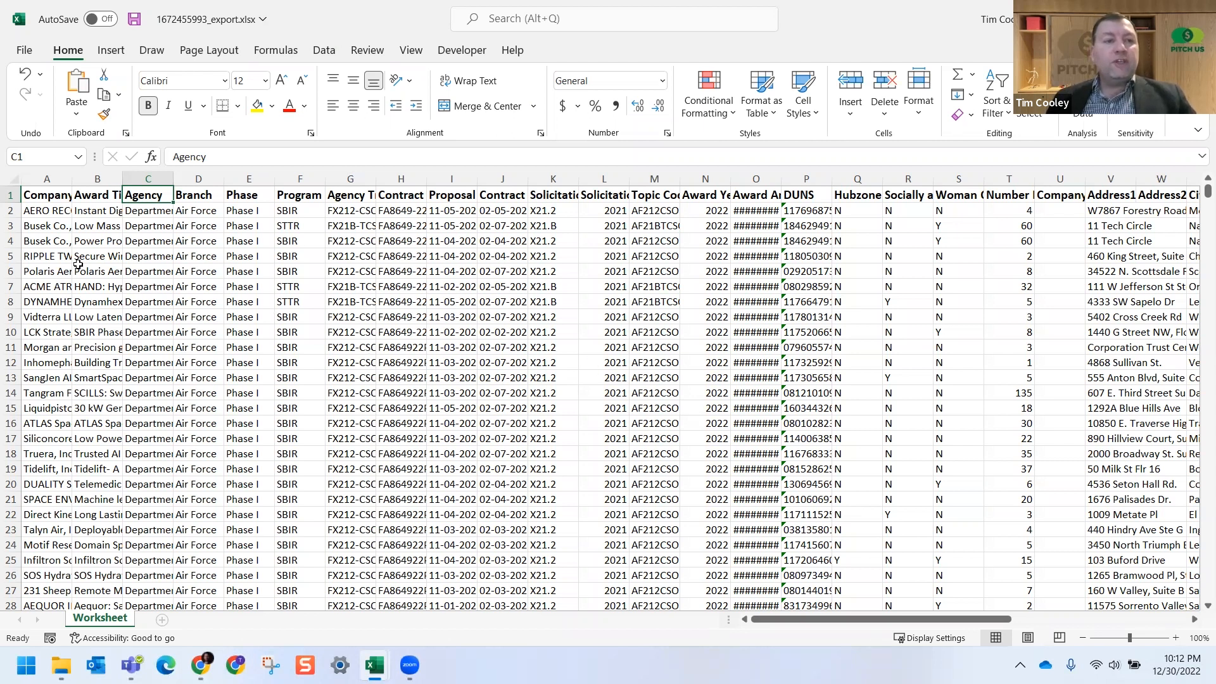
Step: Review the header row's fields, including Company, Branch, Phase, Program, Contract End Date and Solicitation Year
left_click(10, 195)
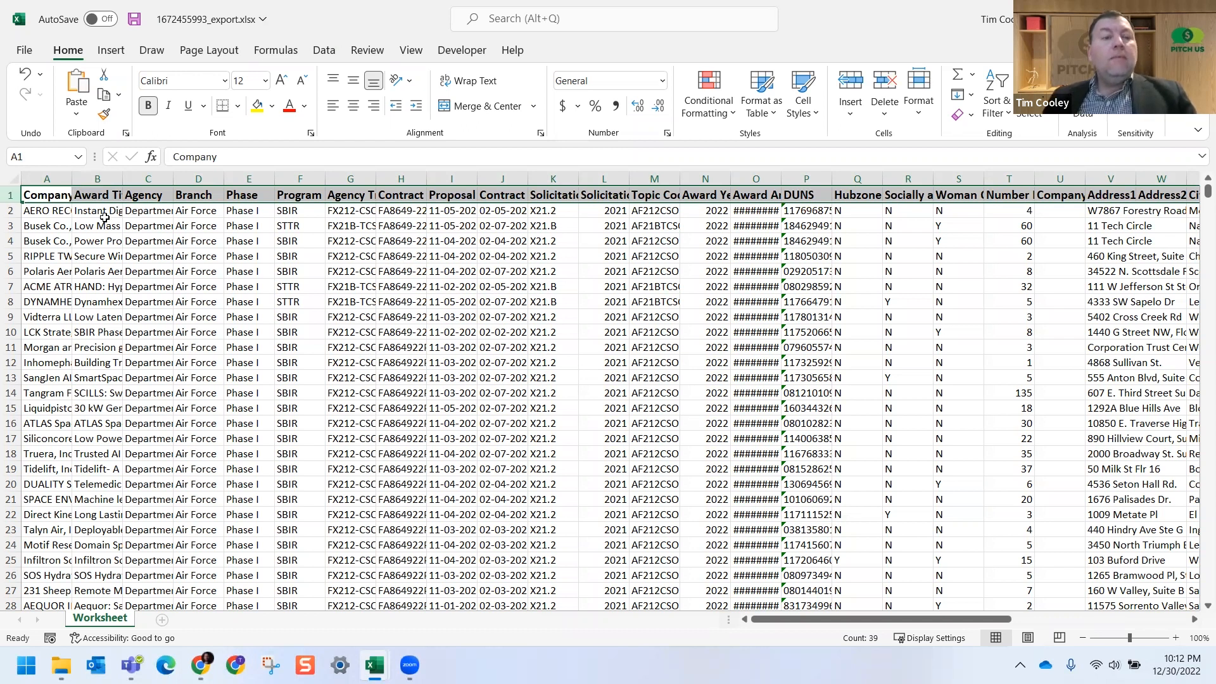
left_click(94, 240)
left_click(66, 196)
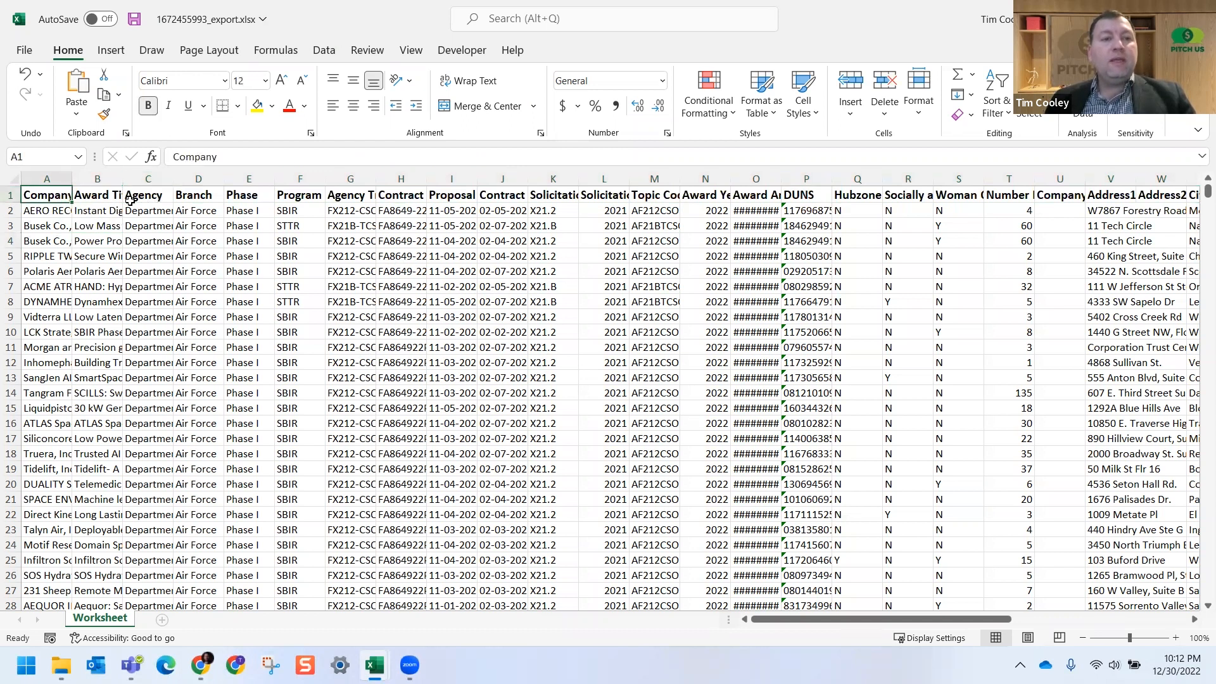
left_click(184, 194)
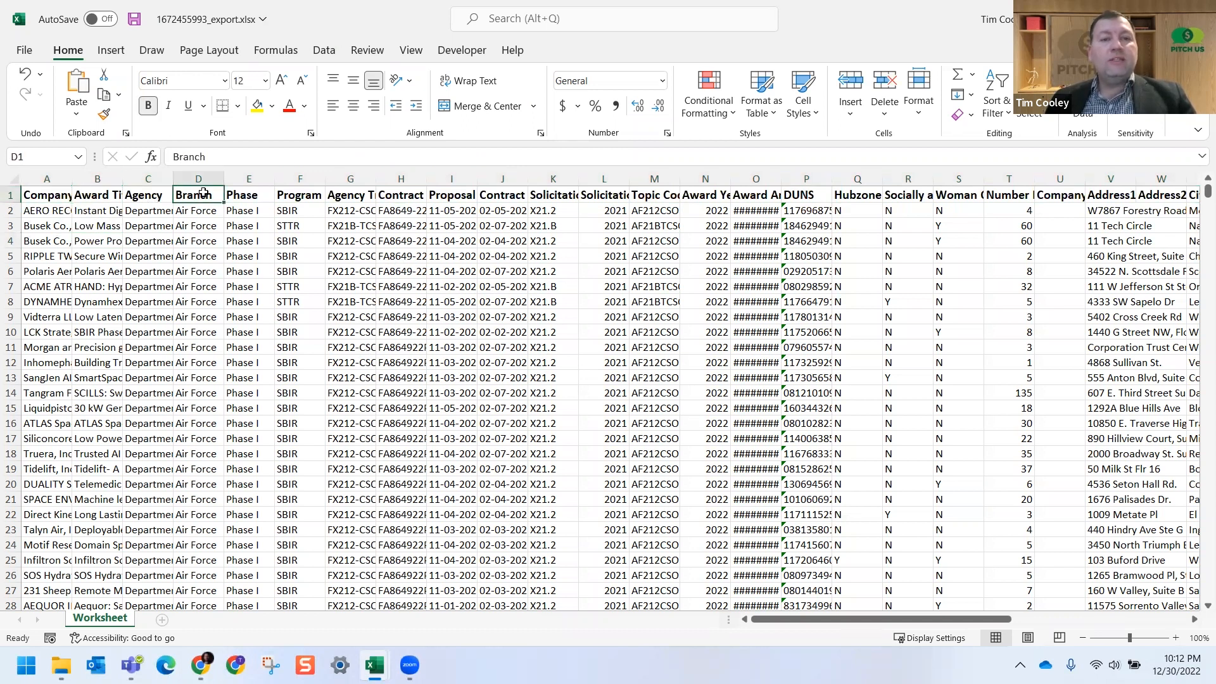
left_click(247, 193)
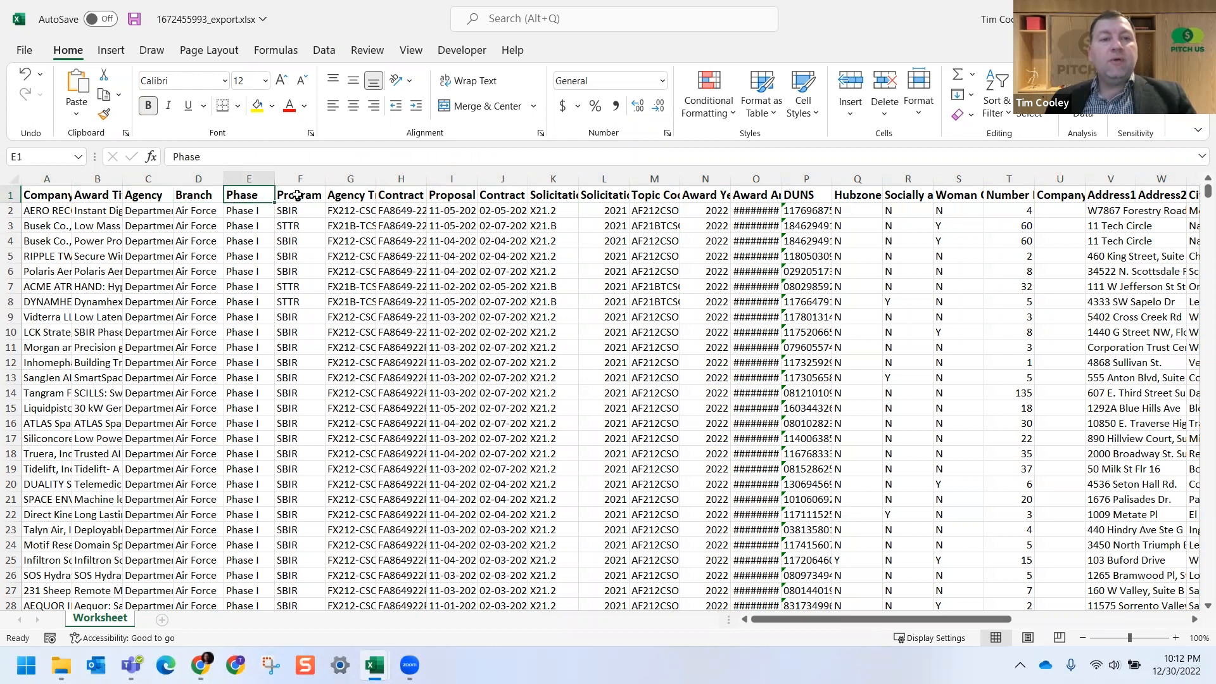
left_click(298, 196)
left_click(493, 197)
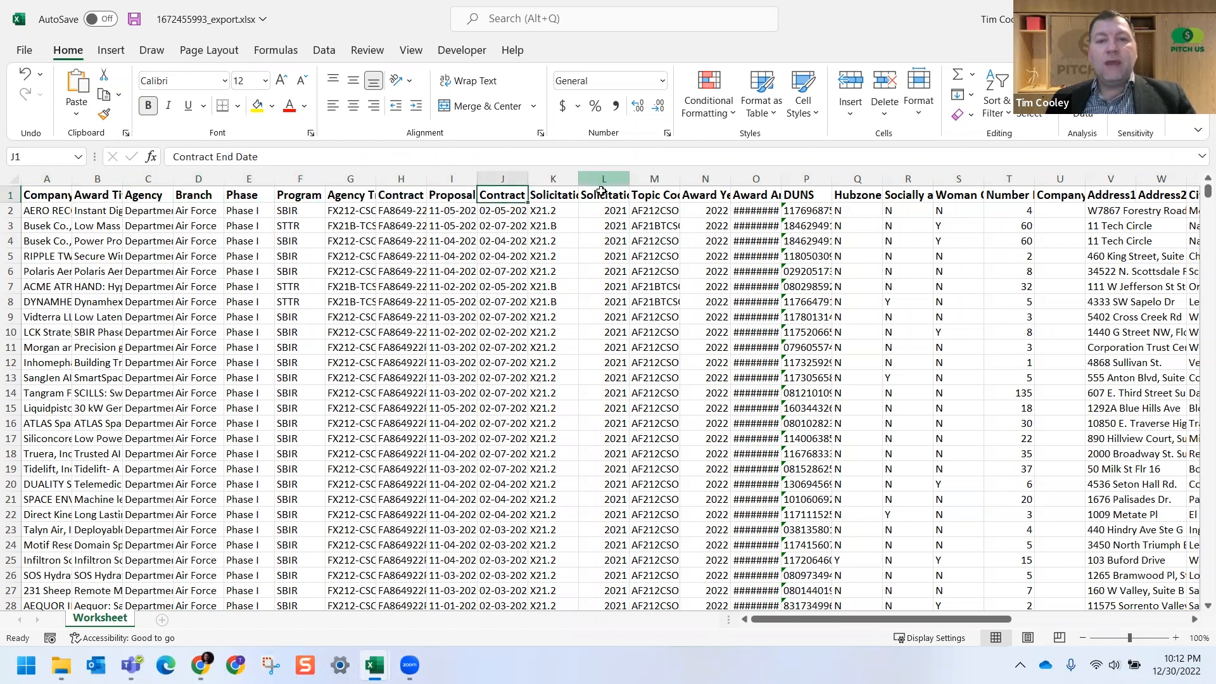
left_click(601, 193)
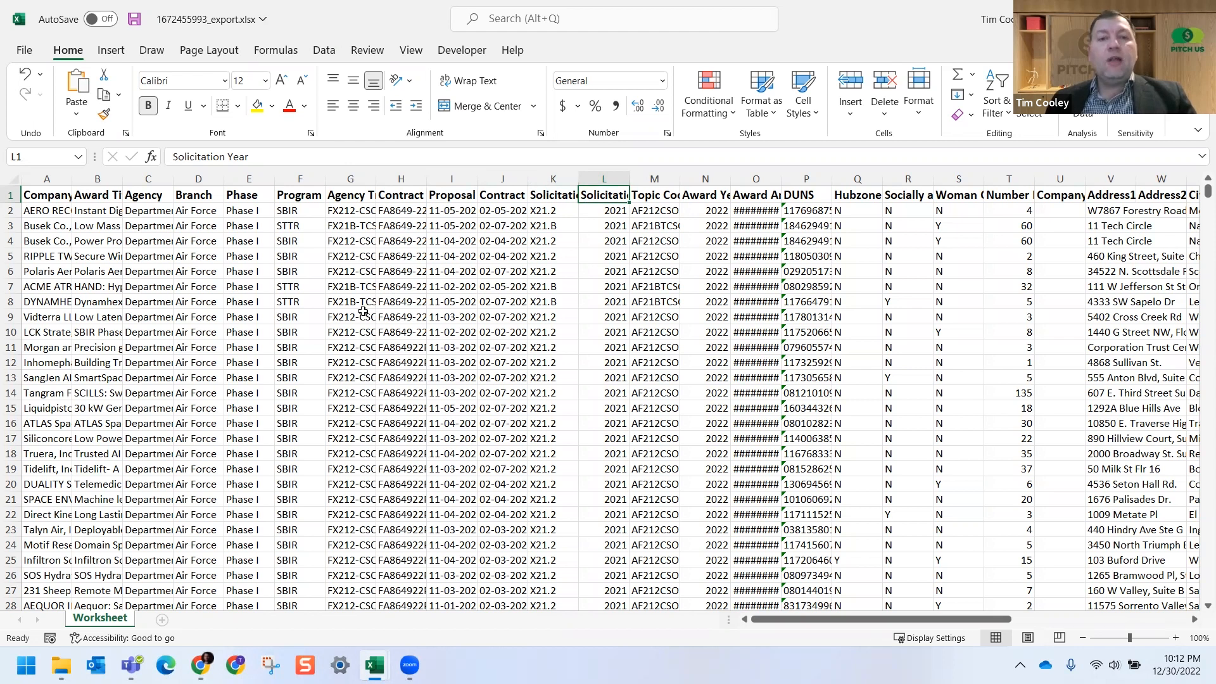
left_click(244, 178)
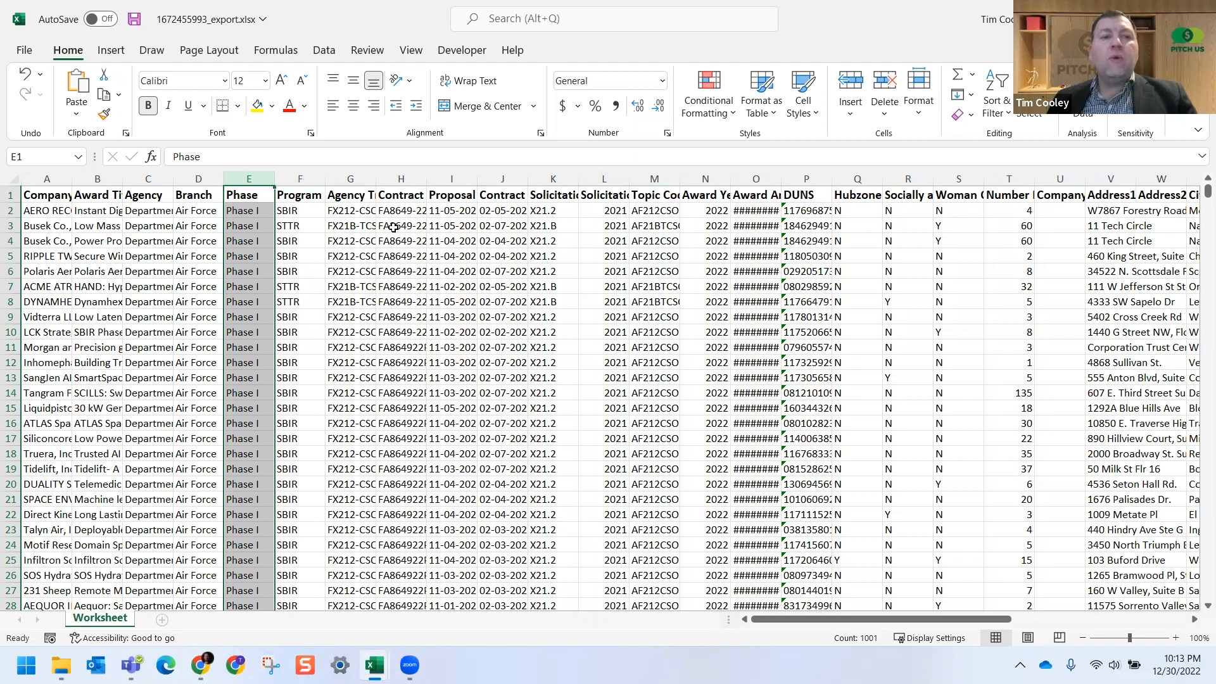
Step: Fit the Company column's width to its contents and delete the Award Title column
double_click(69, 182)
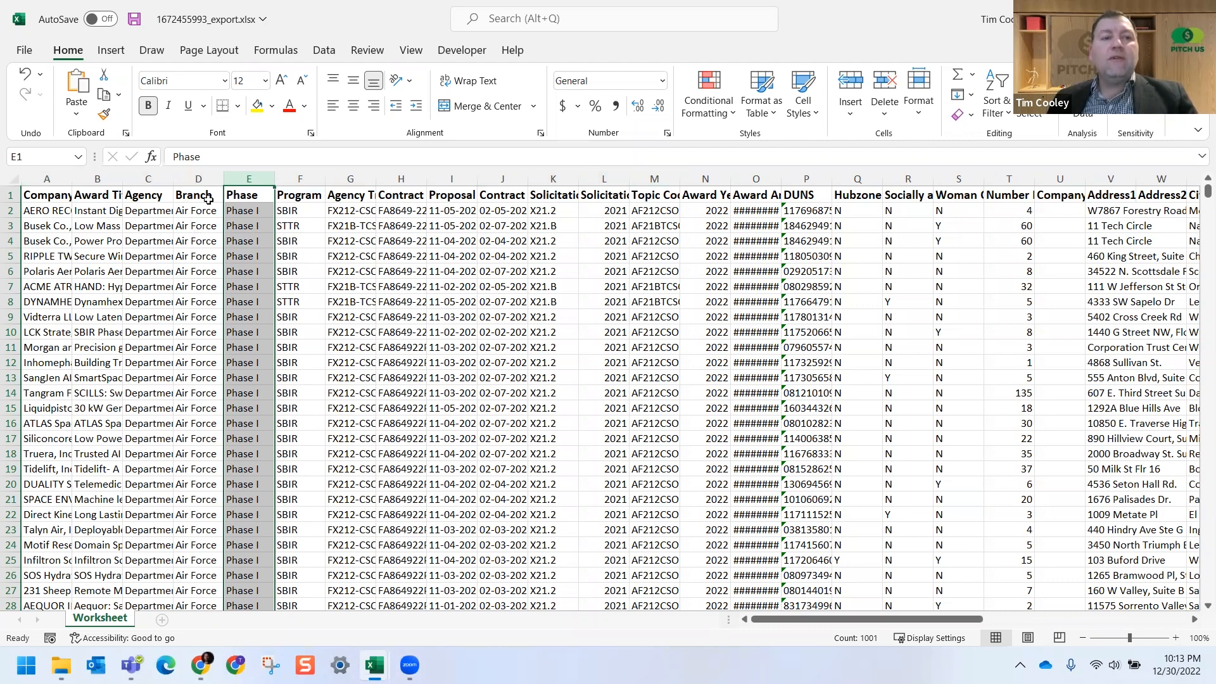
left_click(337, 178)
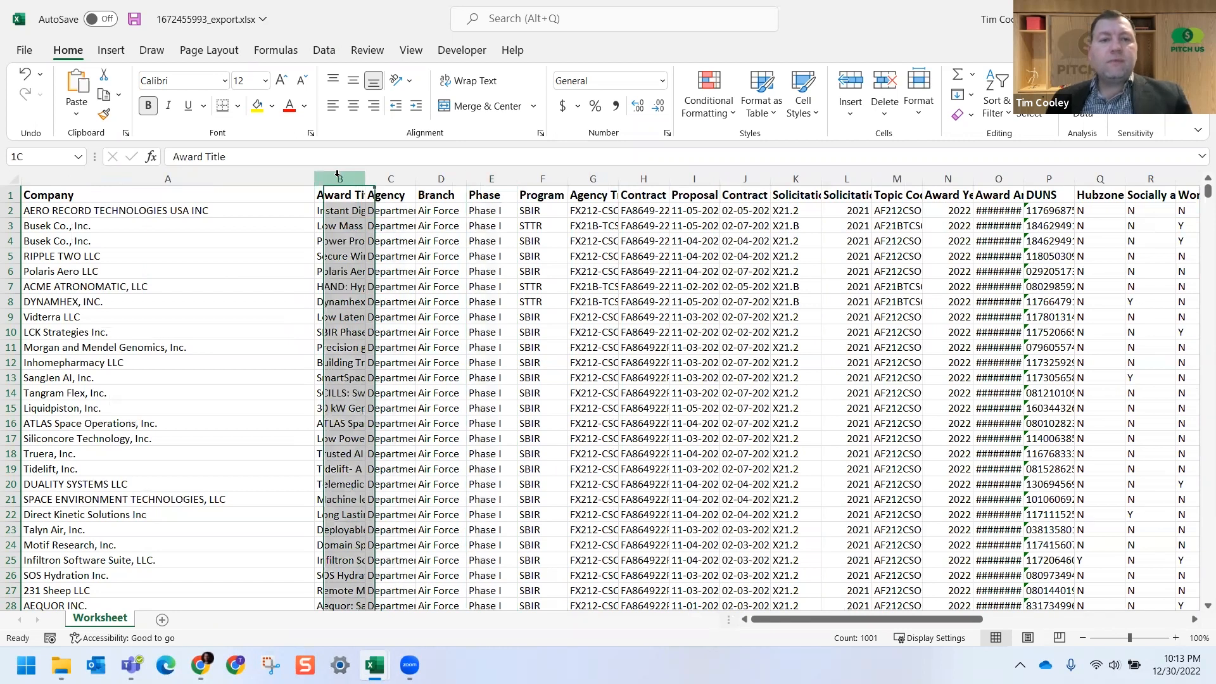
right_click(336, 177)
key("d")
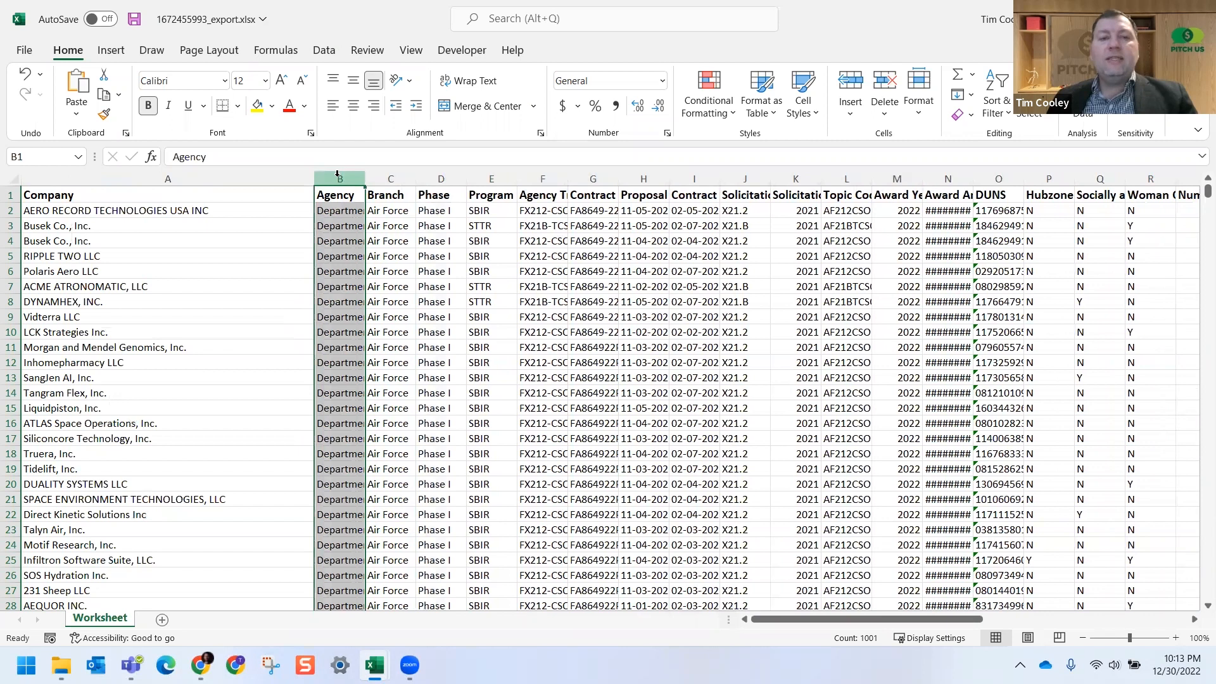
Step: Delete the Agency column and the block of columns from Branch through DUNS
right_click(338, 184)
right_click(340, 178)
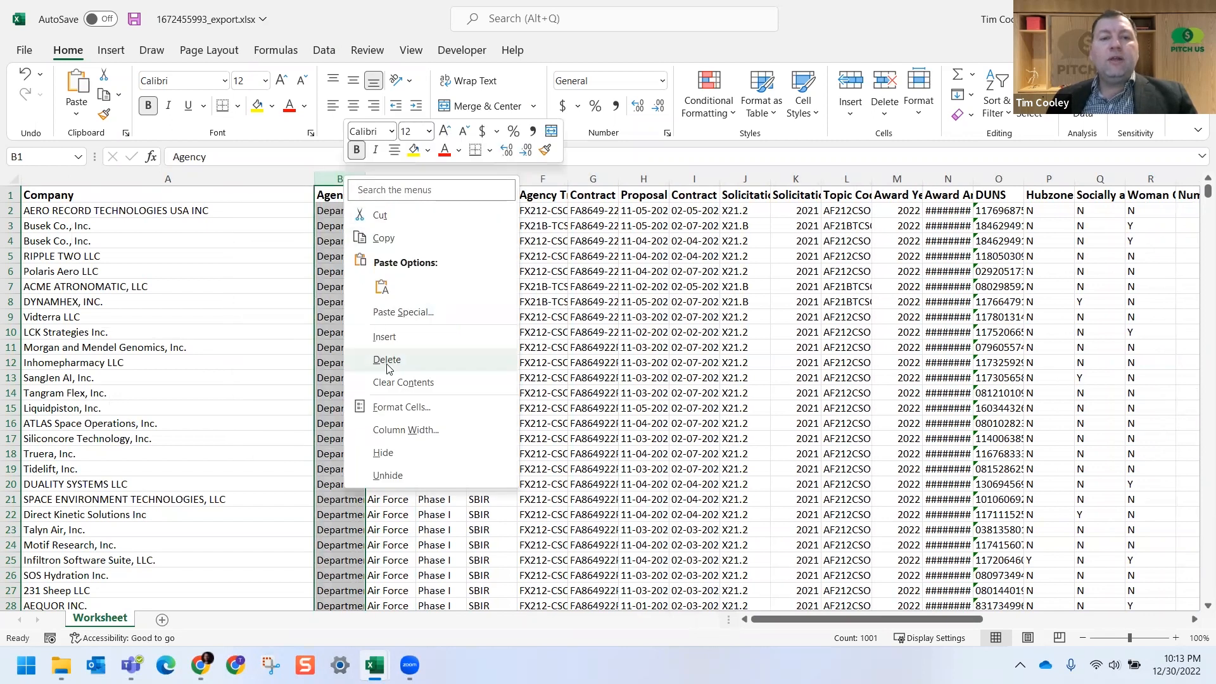
left_click(388, 361)
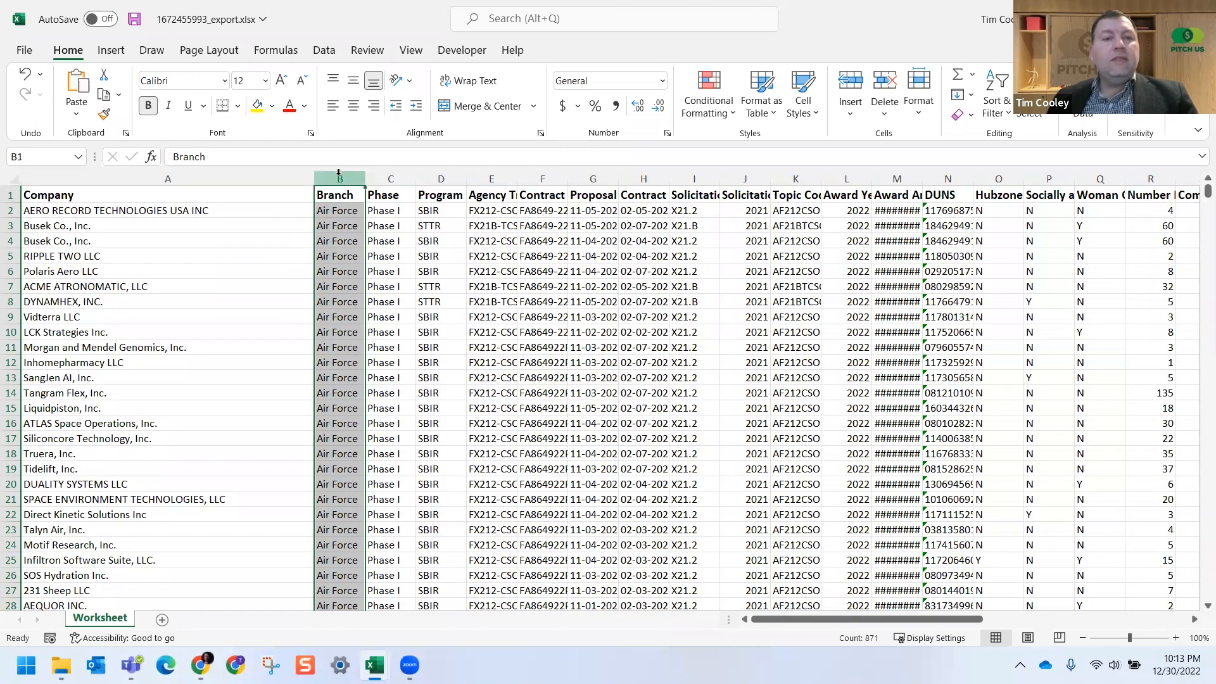
left_click_drag(340, 175, 934, 180)
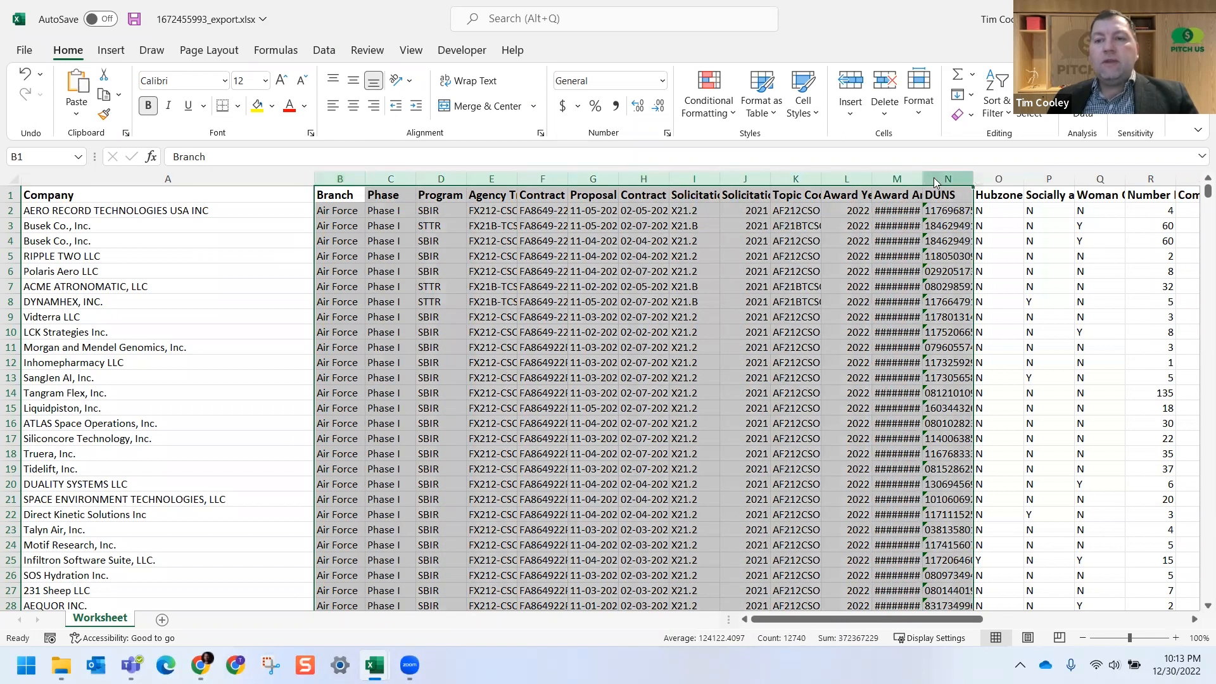
right_click(934, 181)
key("d")
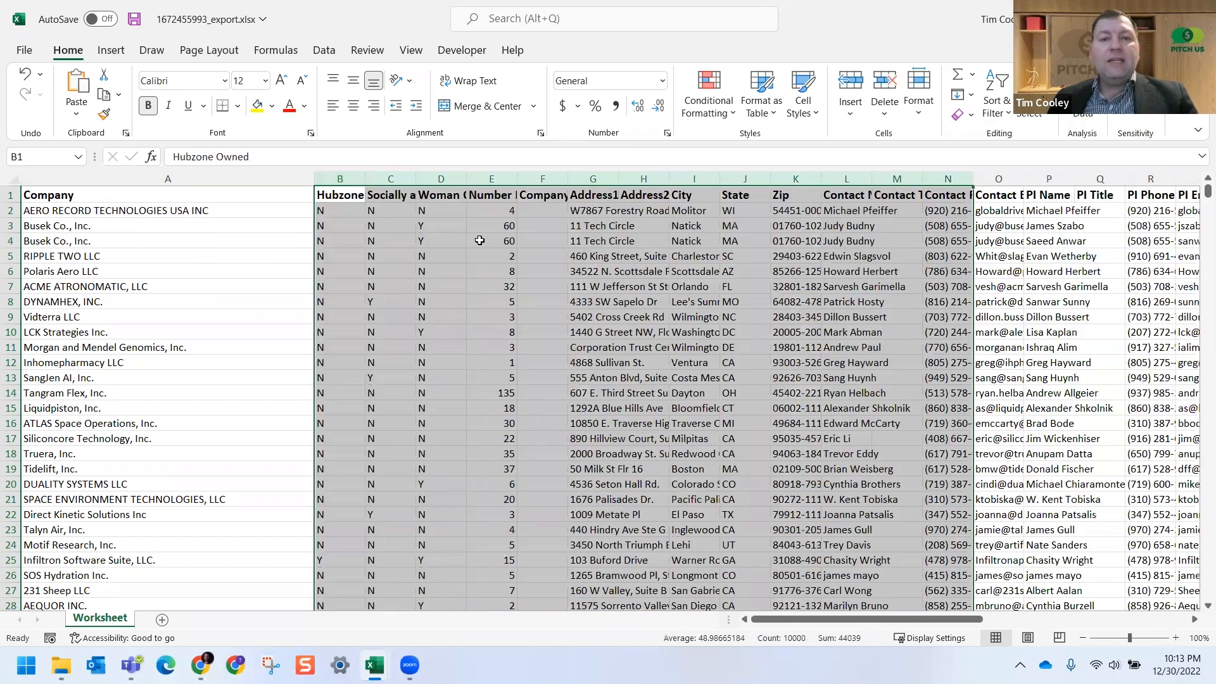
Step: Delete the columns from Hubzone Owned up to the one just before Address1
left_click(481, 241)
left_click_drag(551, 175, 353, 179)
key("ctrl+minus")
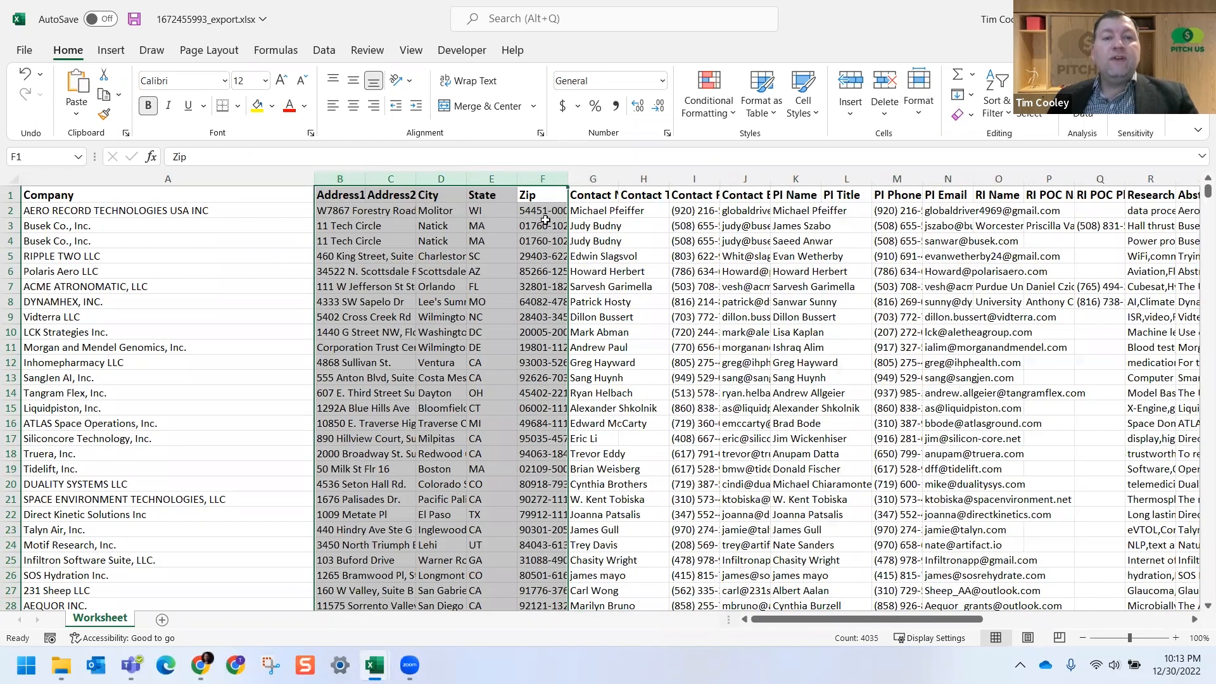
Step: Fit the Contact Name, Contact Phone and Contact Email columns to their contents and delete the column holding contact titles
left_click(606, 179)
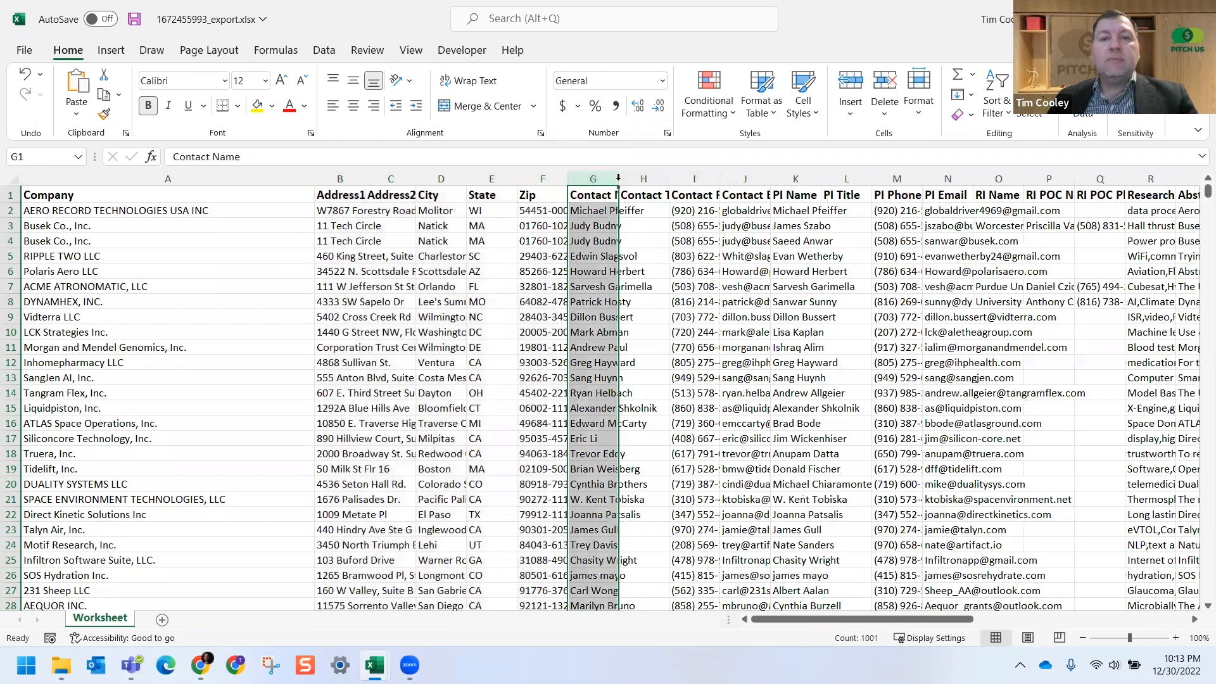
double_click(618, 180)
left_click(738, 179)
key("ctrl+minus")
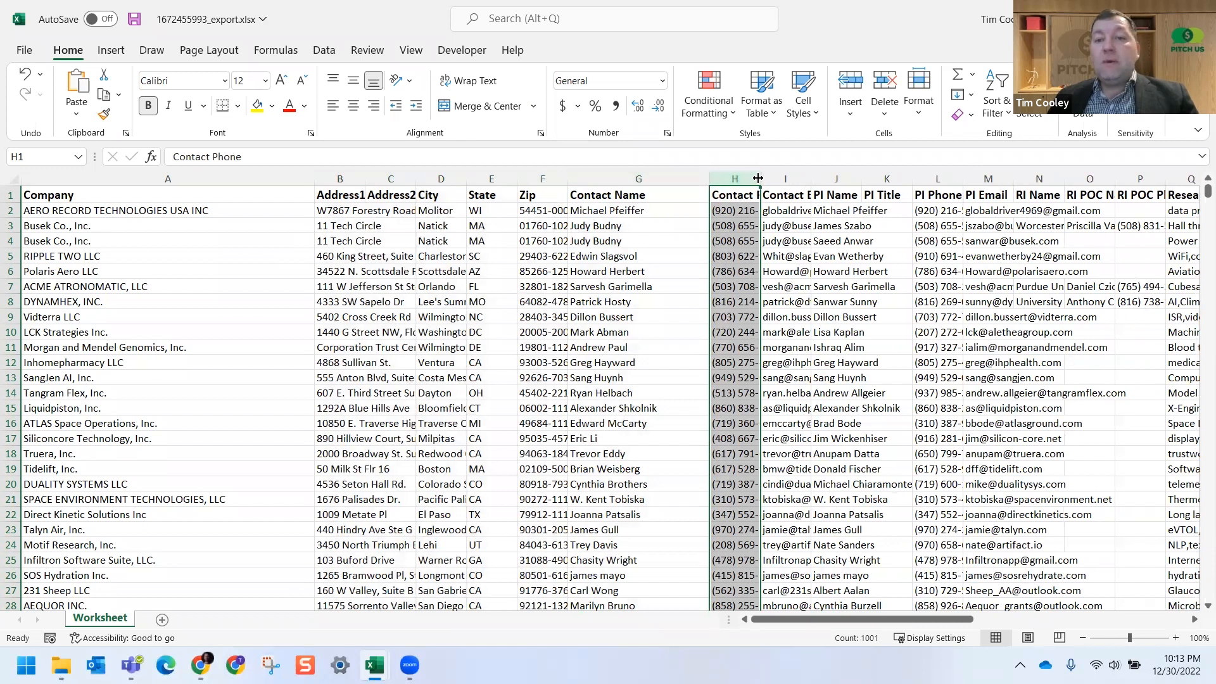
double_click(757, 179)
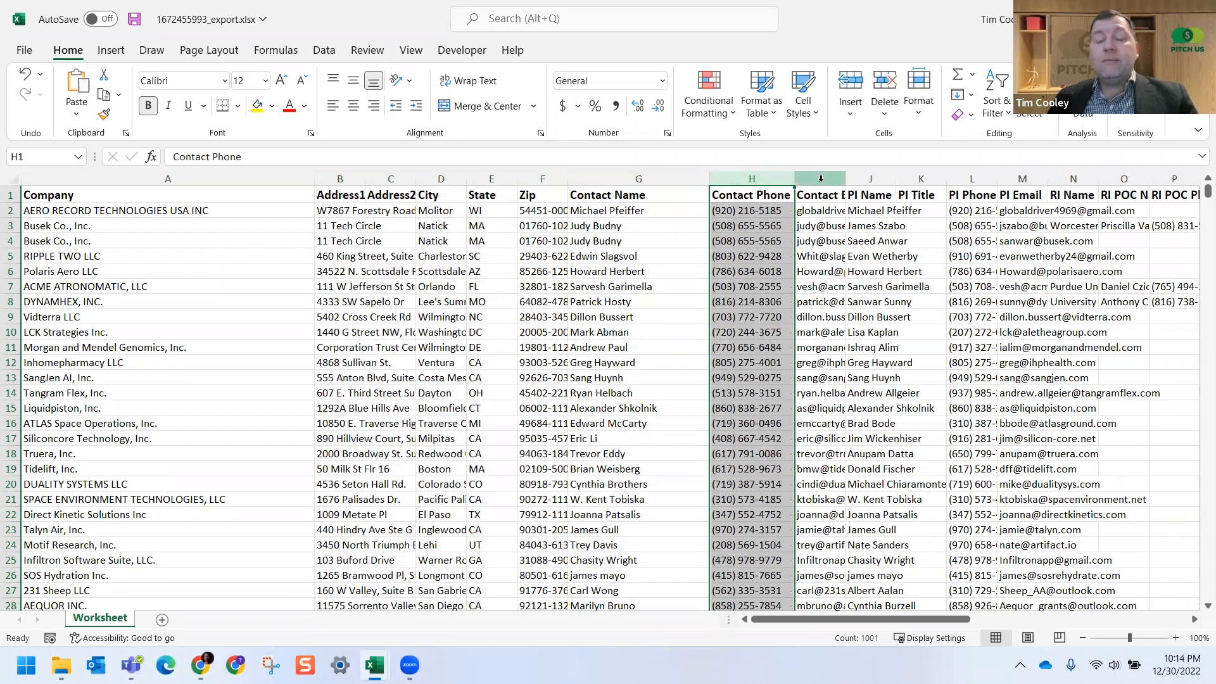
double_click(846, 181)
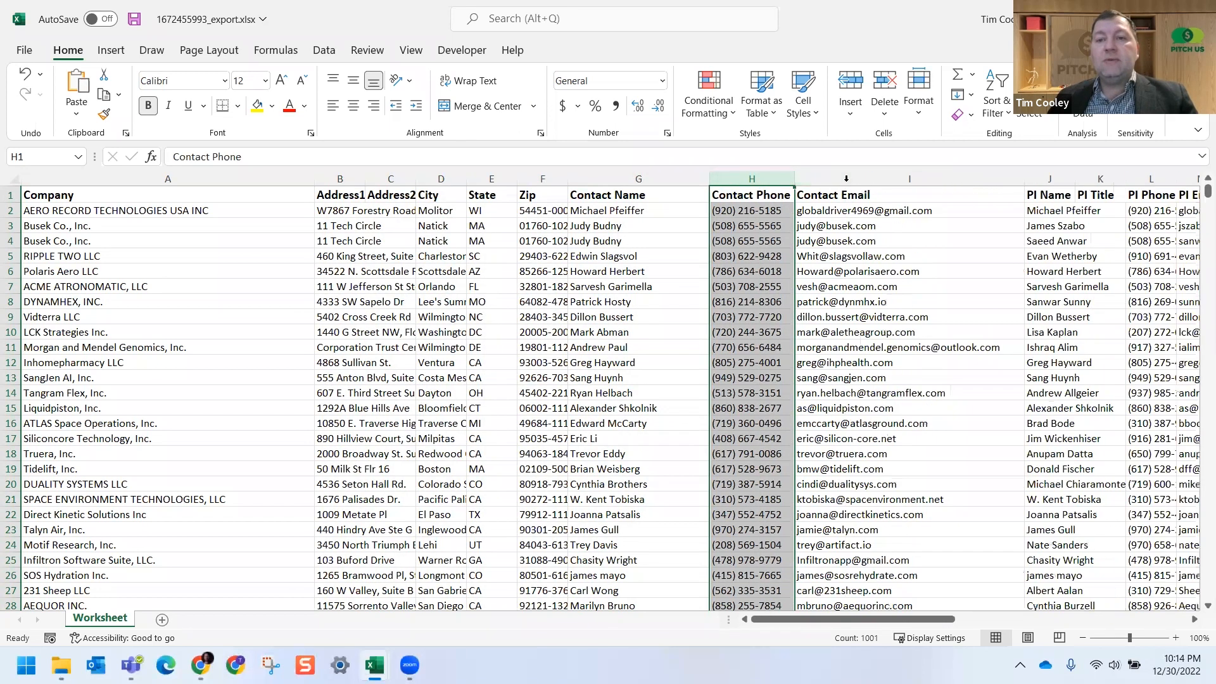
type("D")
left_click(842, 392)
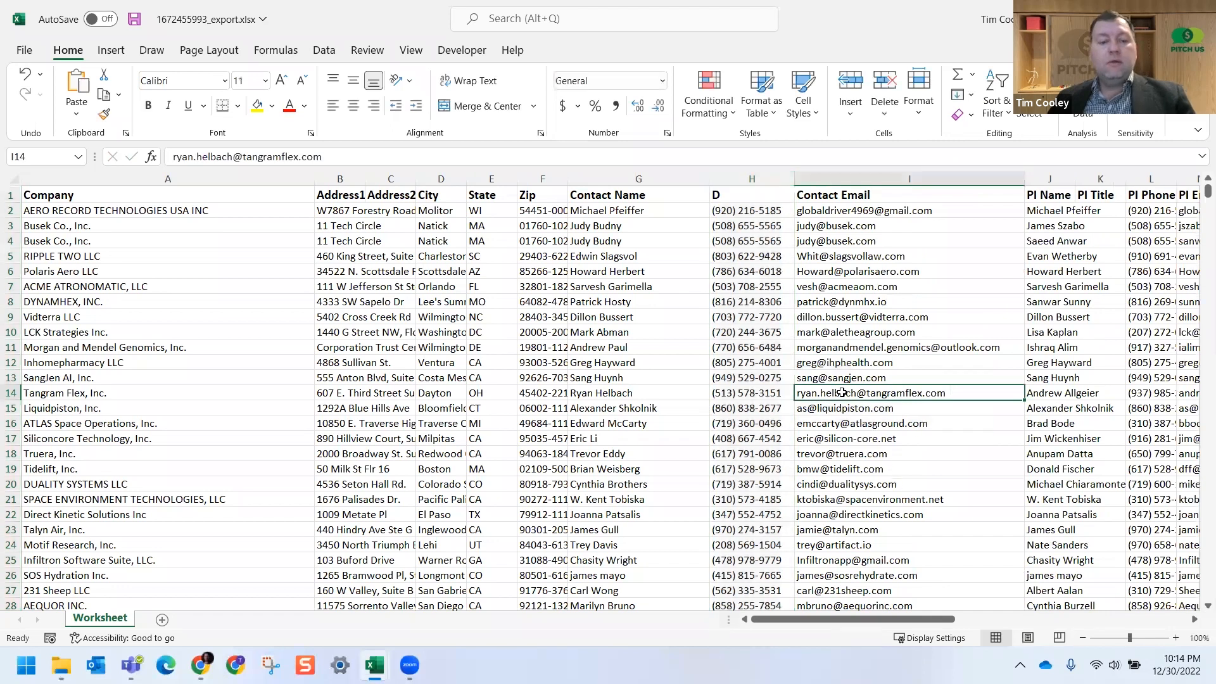
key("ctrl+z")
Step: Delete all columns after Contact Email, from PI Name through Abstract
left_click_drag(799, 623, 858, 620)
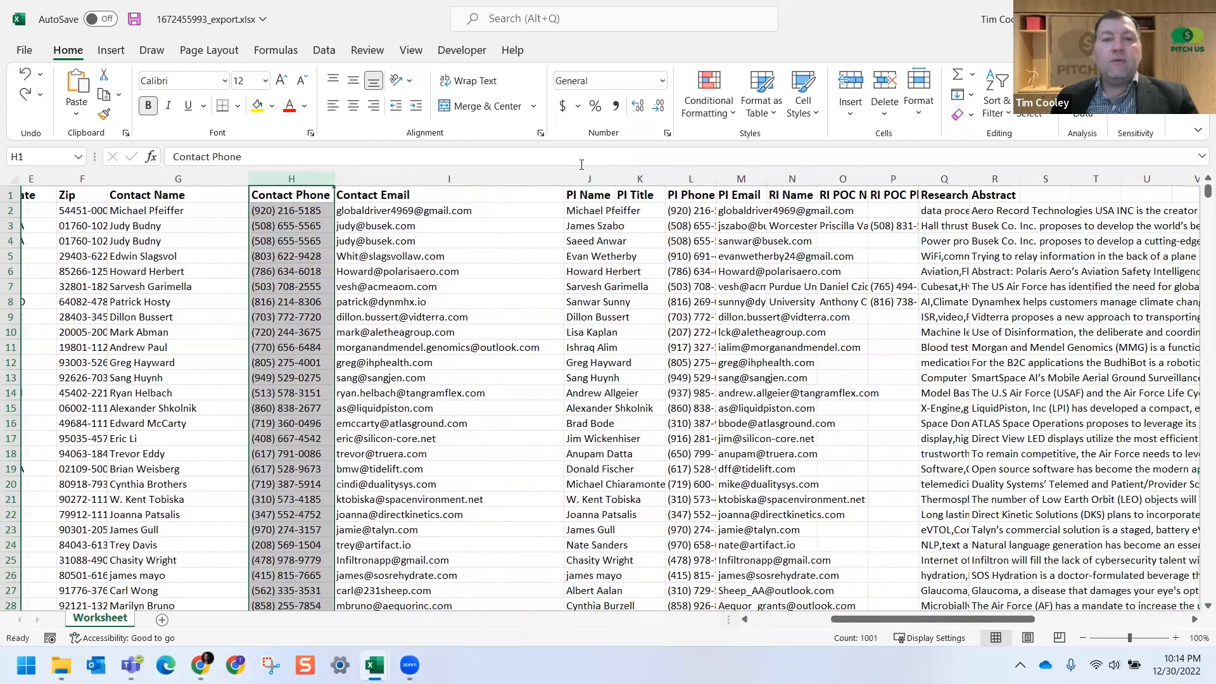
left_click_drag(589, 179, 710, 178)
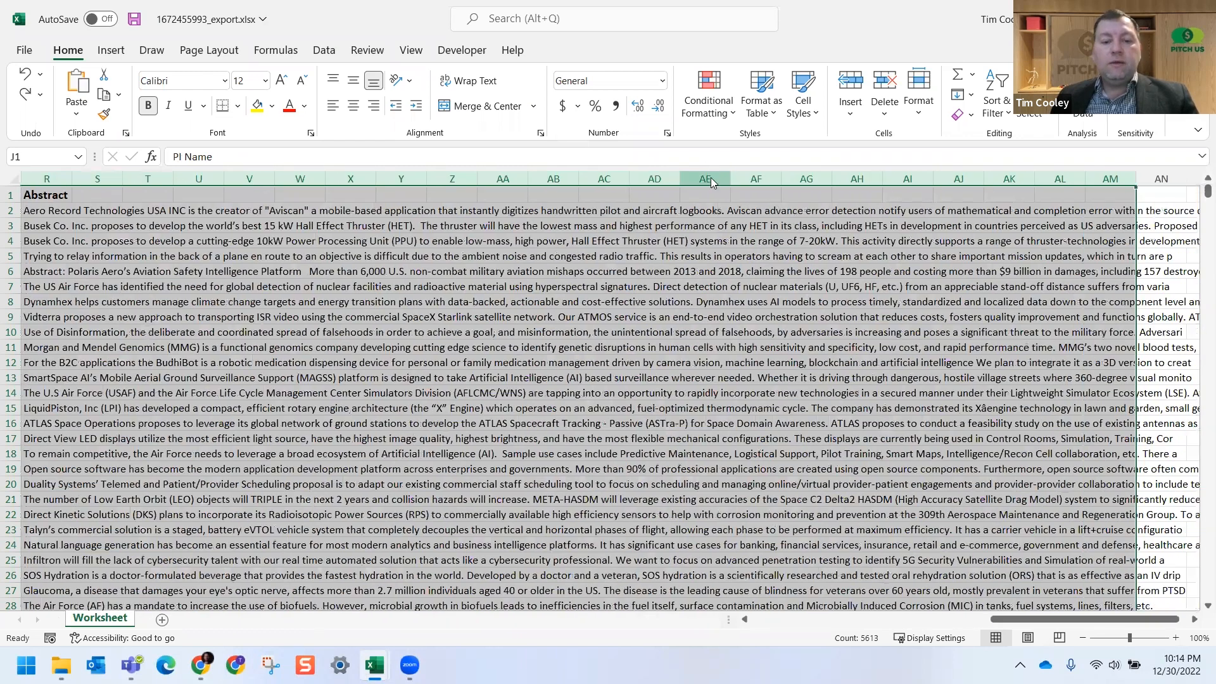
key("ctrl+minus")
left_click_drag(846, 622, 748, 626)
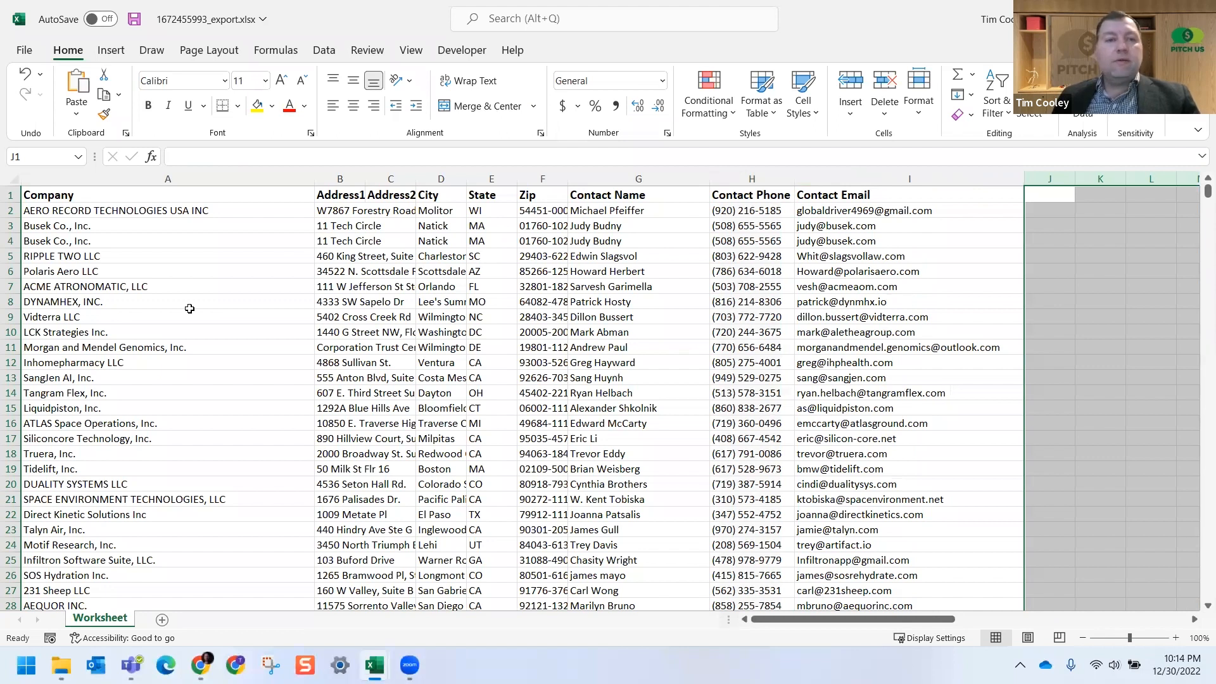
Step: Delete the Address2 column and adjust the Address1 column's width to suit its street addresses
double_click(366, 179)
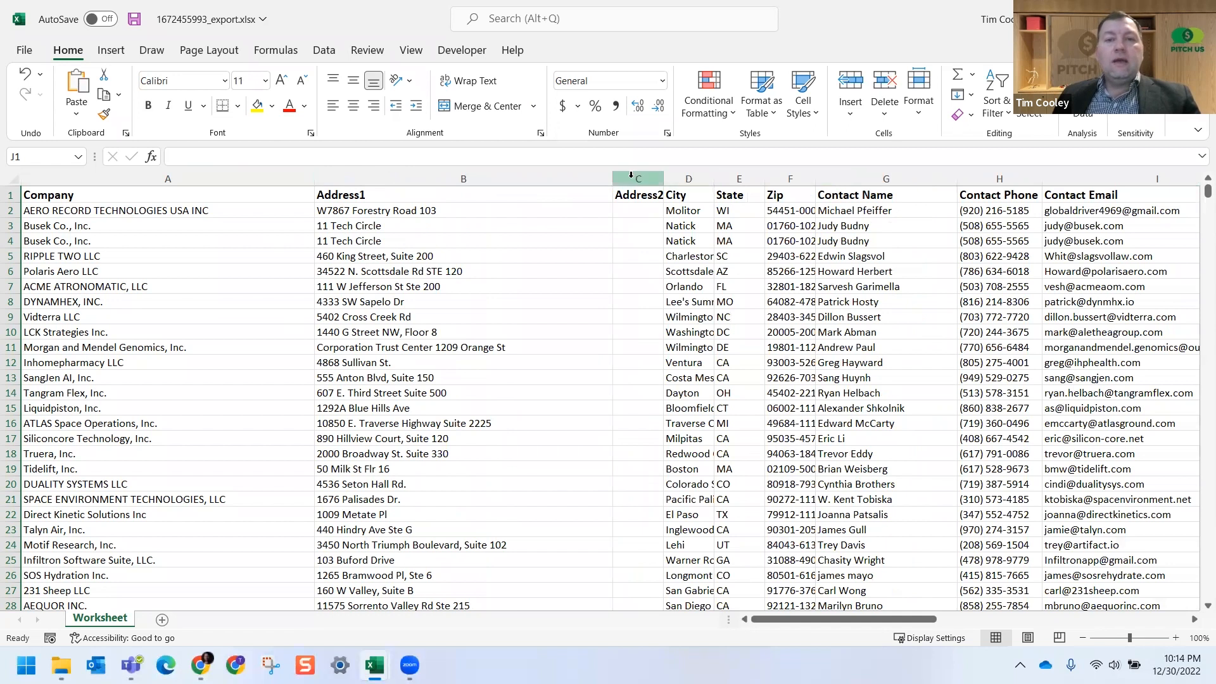
right_click(647, 176)
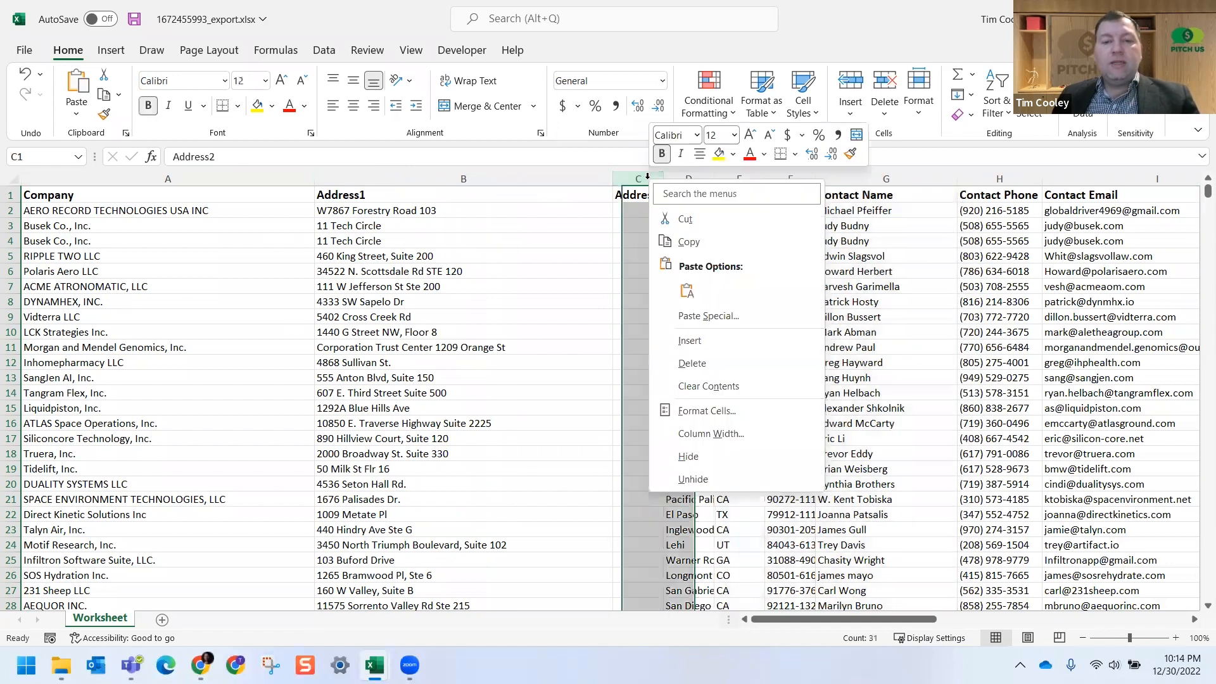
left_click(681, 347)
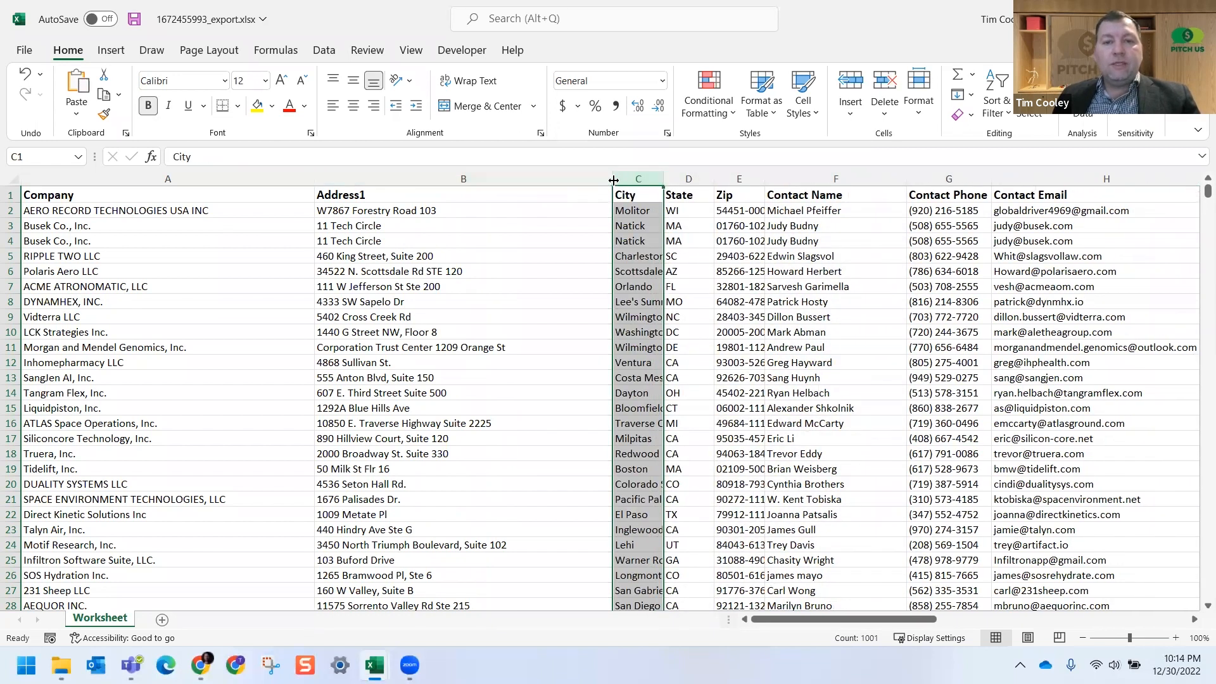
left_click_drag(614, 181, 520, 180)
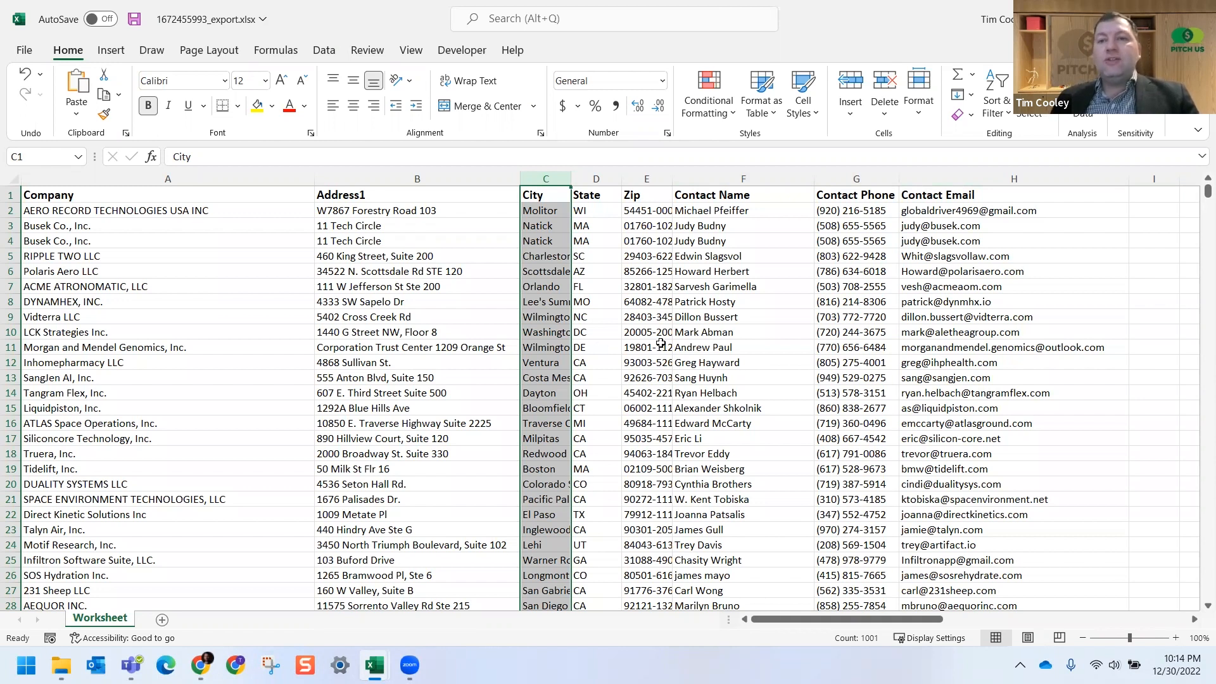
Step: Start Remove Duplicates from the Contact Email column and expand the selection to the adjoining data
left_click(932, 178)
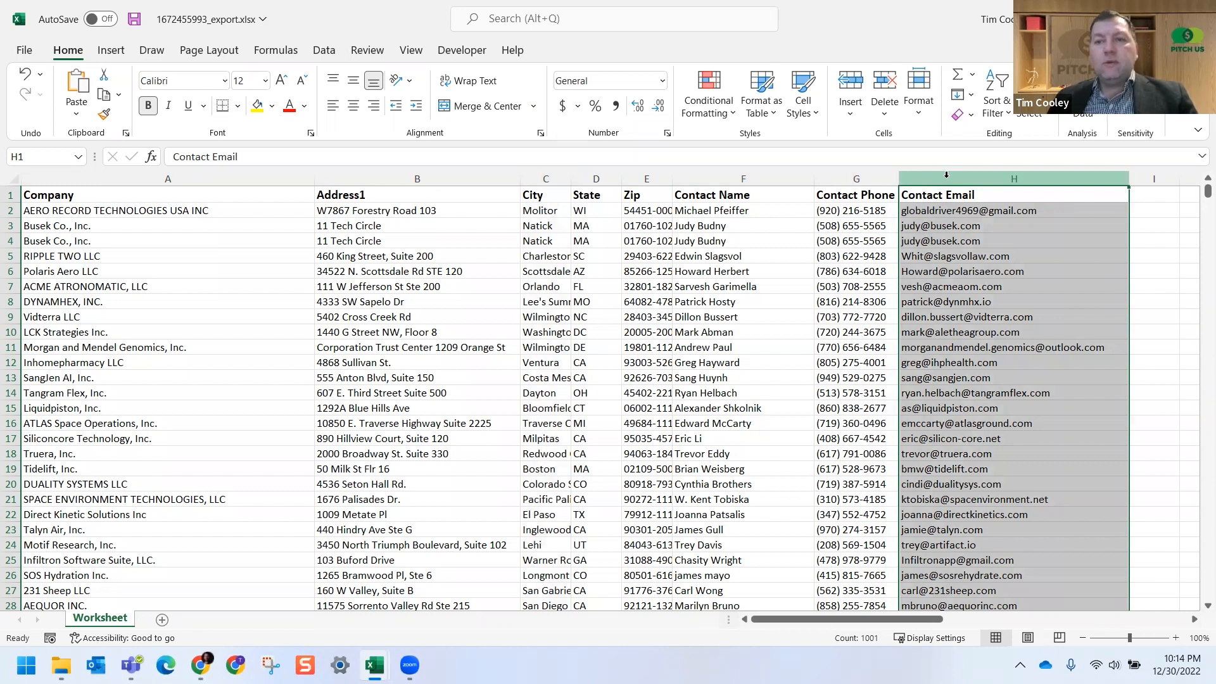
left_click(326, 52)
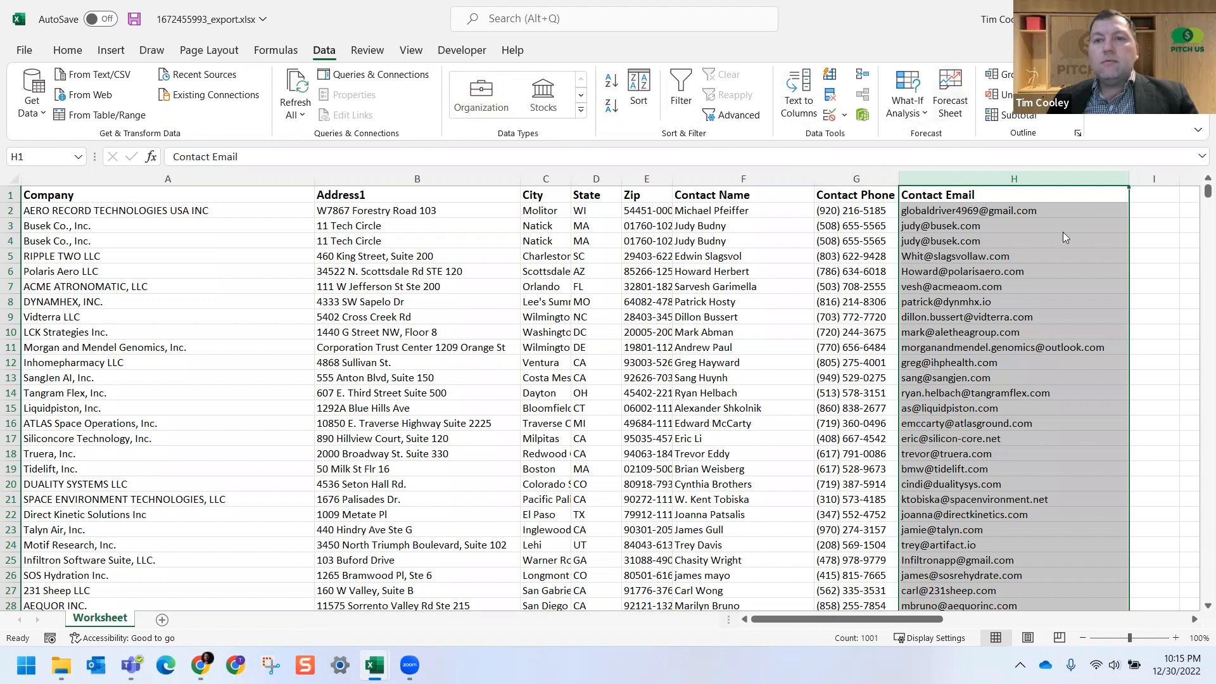
left_click(830, 98)
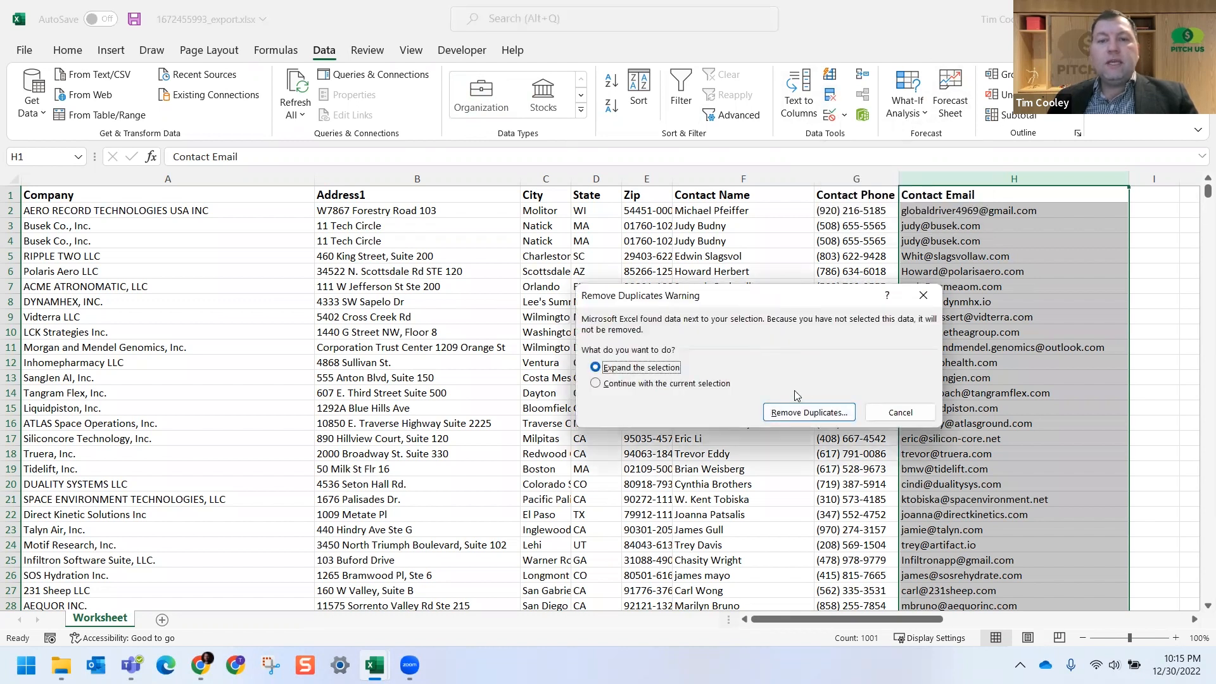
left_click(809, 412)
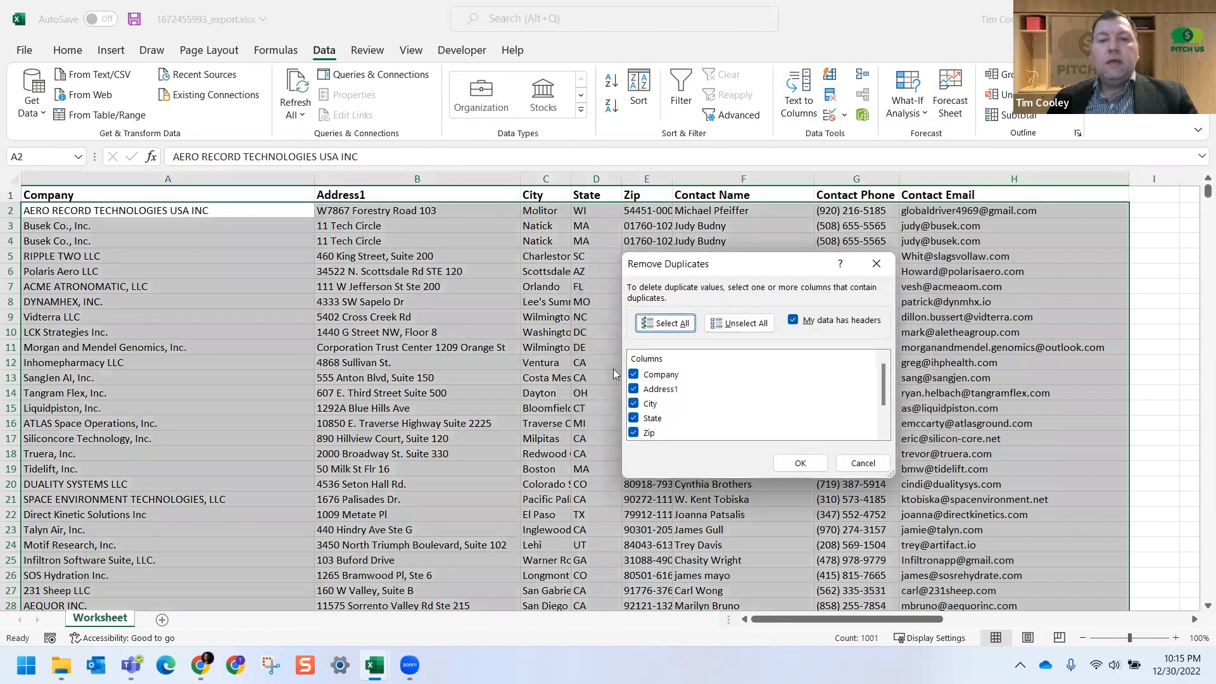
Step: Remove the duplicate rows by comparing Contact Email only, leaving Company, Address1, City, State, Zip, Contact Name and Contact Phone out of the comparison
left_click(634, 374)
left_click(633, 389)
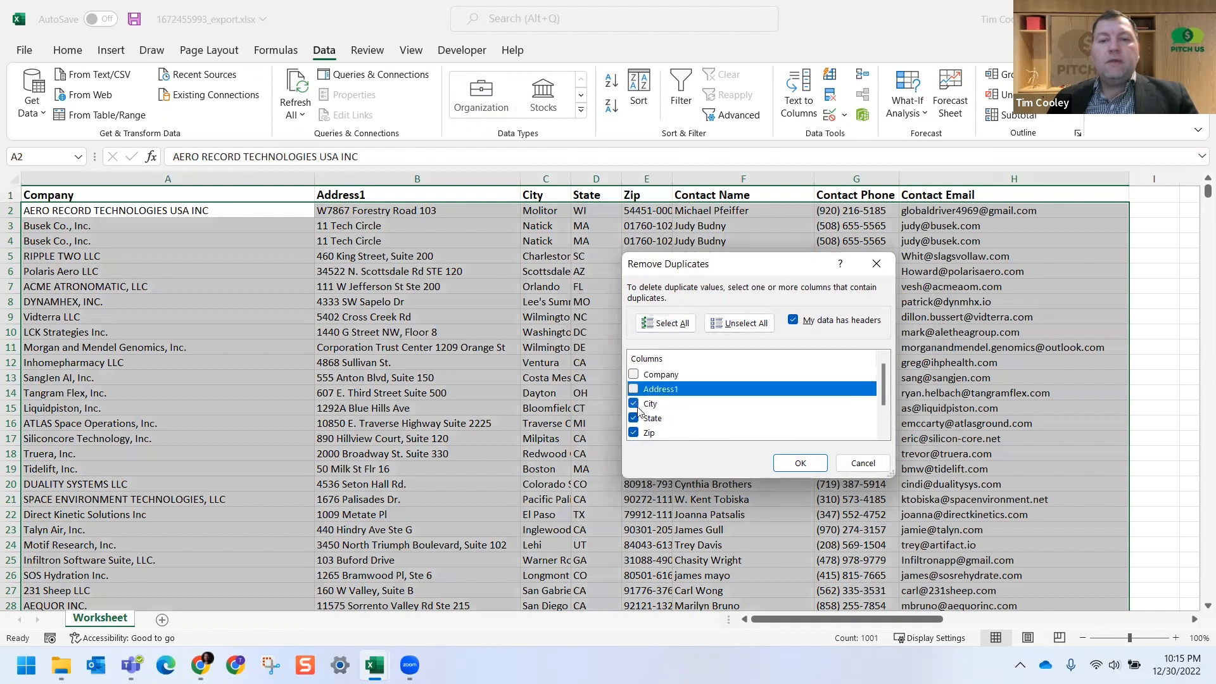
left_click(637, 408)
left_click(636, 416)
left_click(633, 403)
scroll(659, 390, "down", 1)
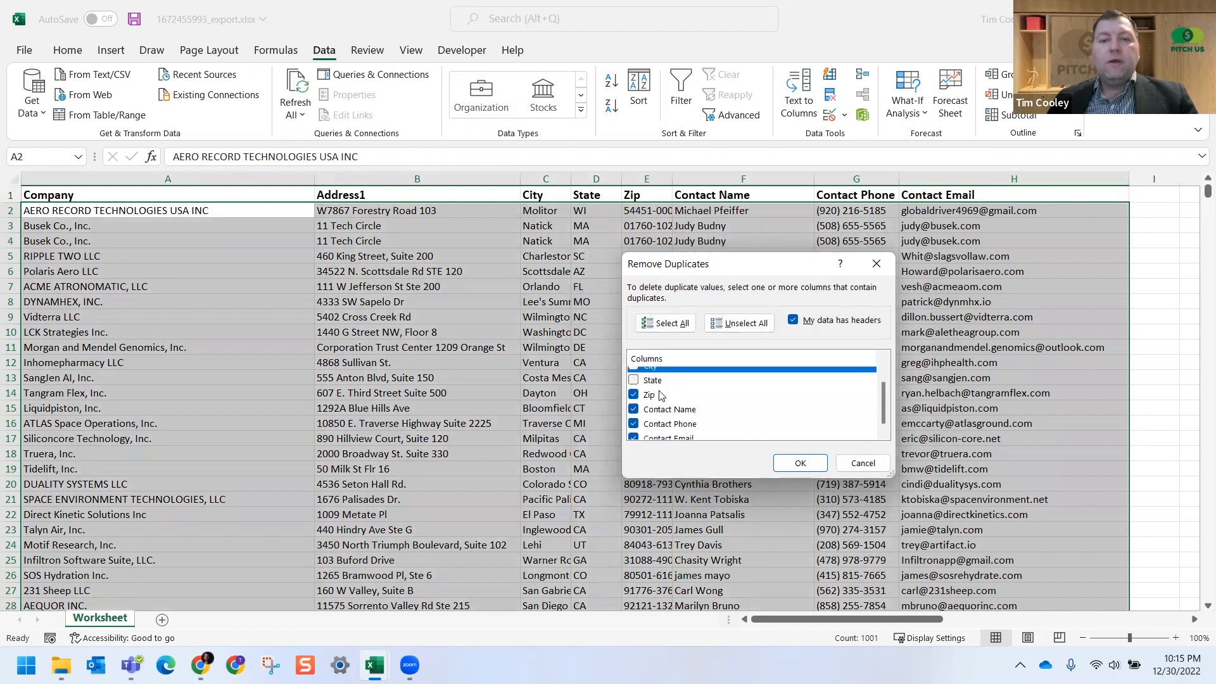
left_click(633, 395)
left_click(633, 409)
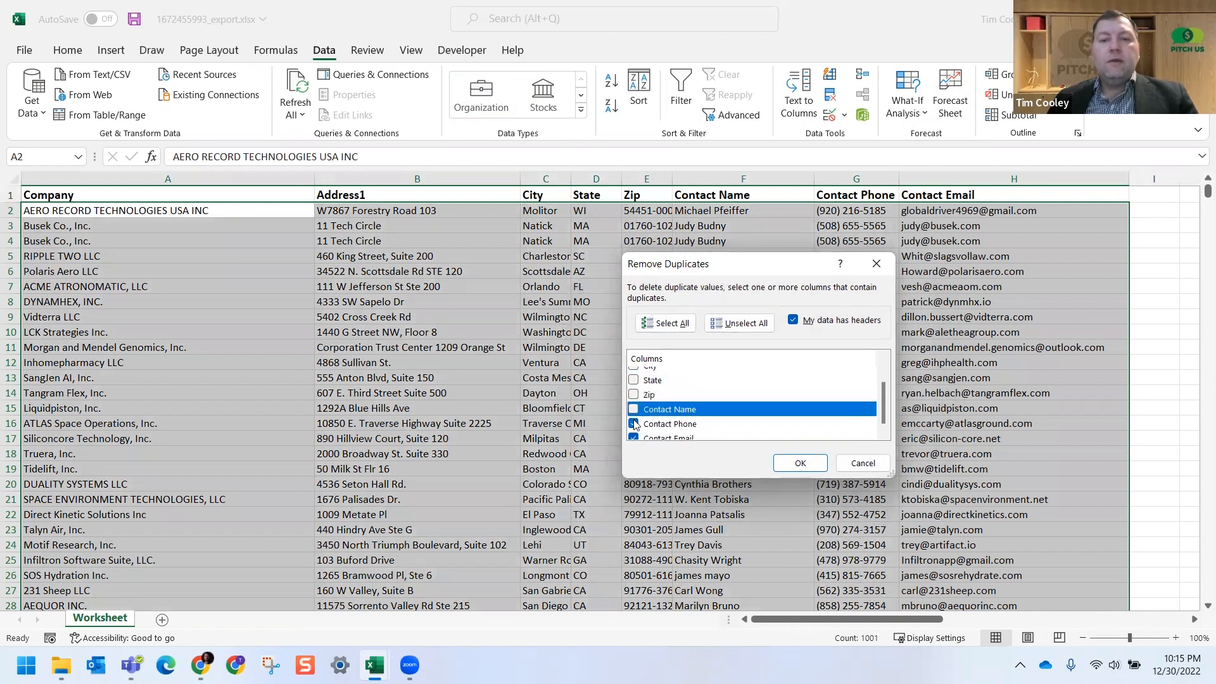
left_click(634, 423)
scroll(640, 418, "down", 1)
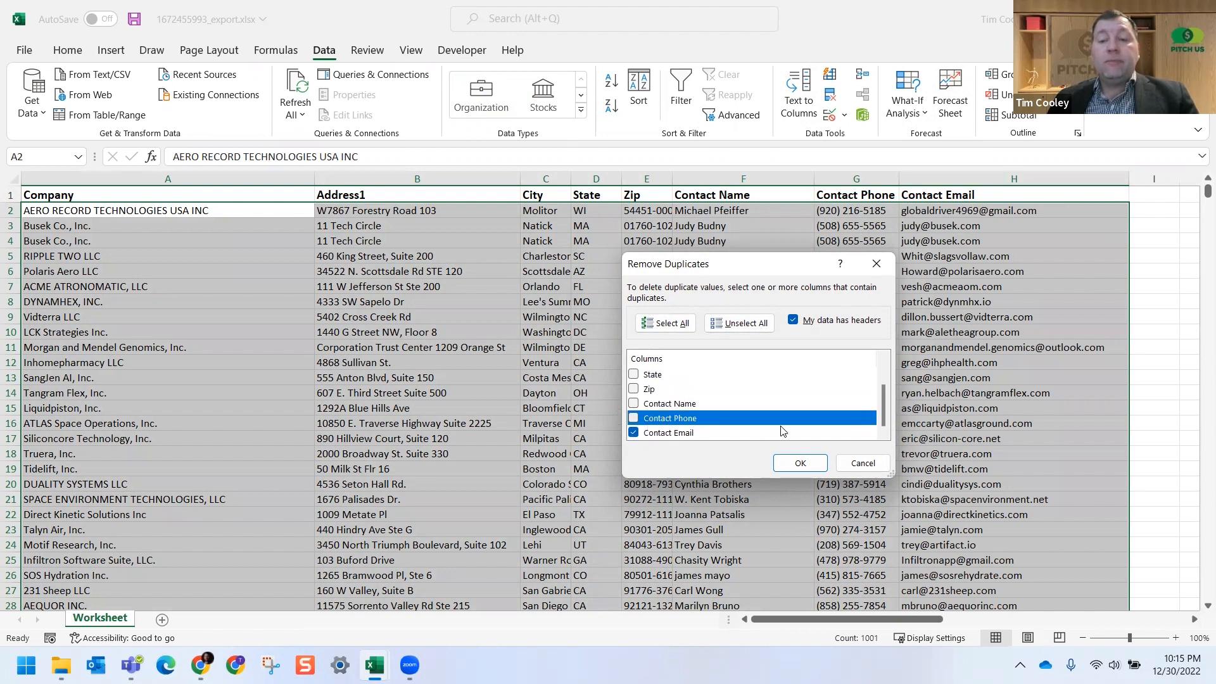
left_click(799, 463)
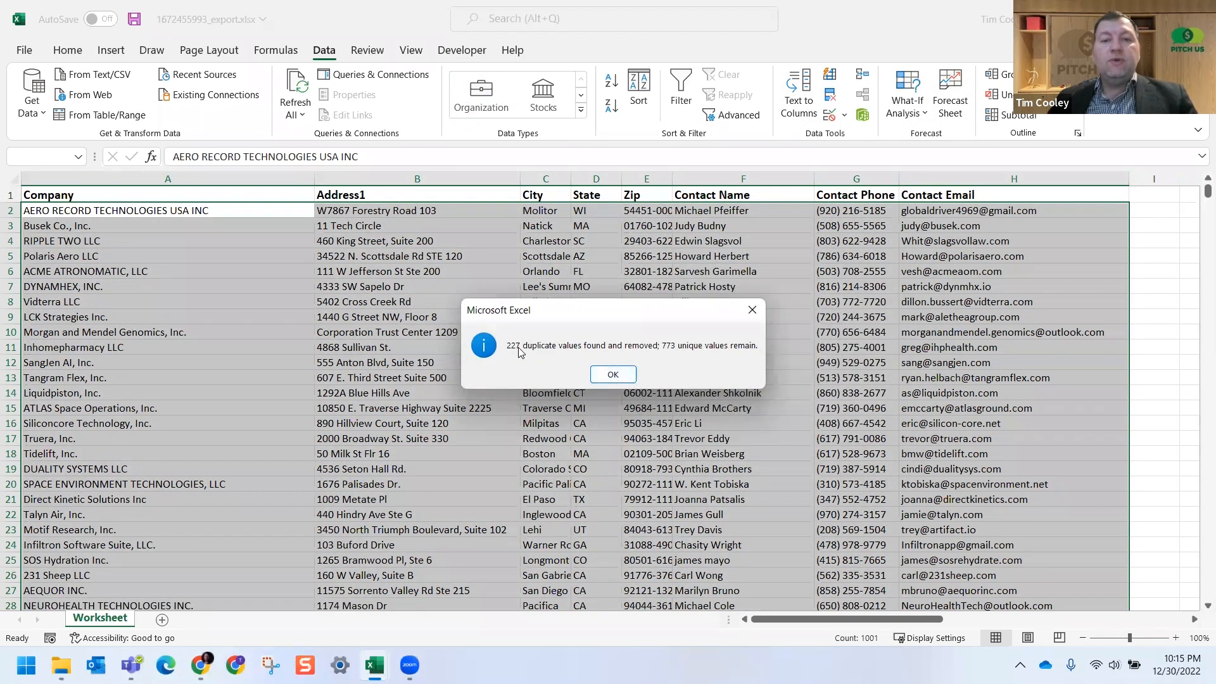
left_click(612, 375)
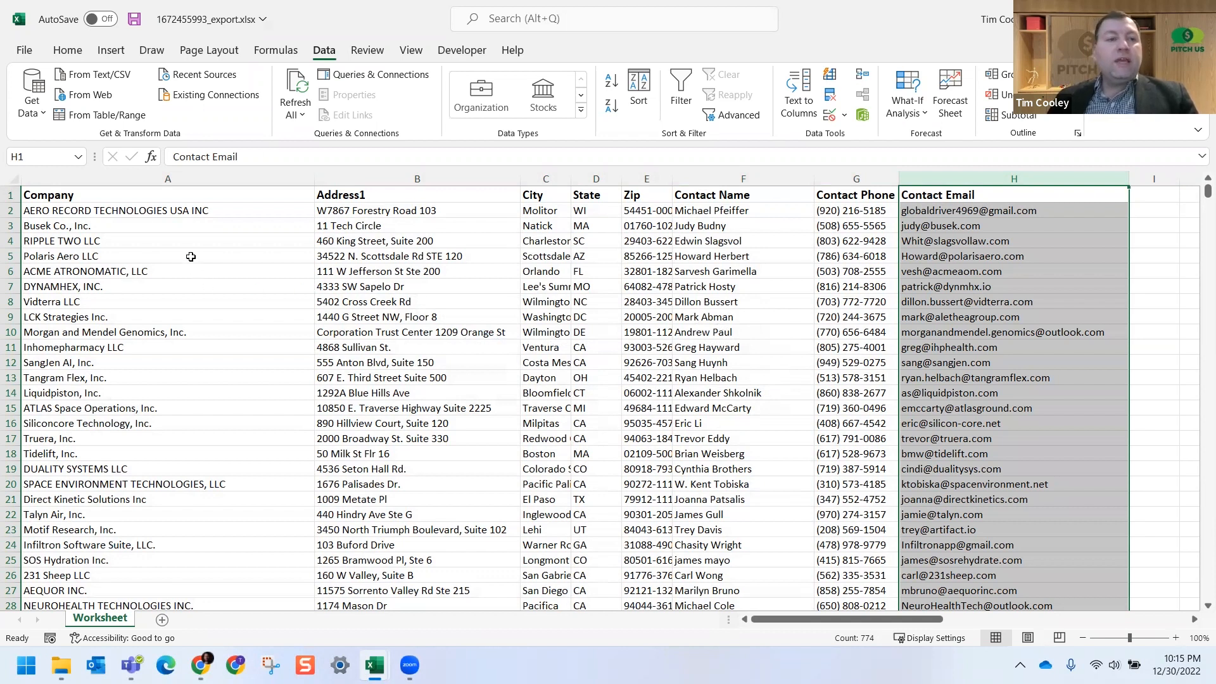
left_click(114, 178)
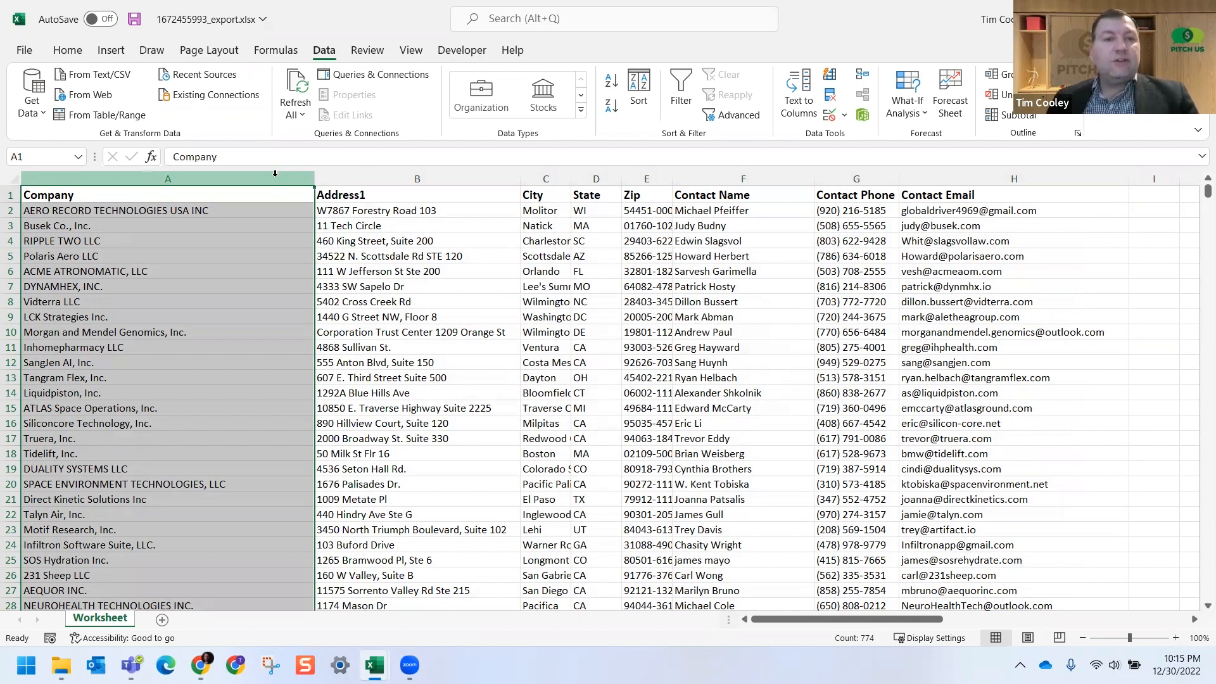
left_click(122, 209)
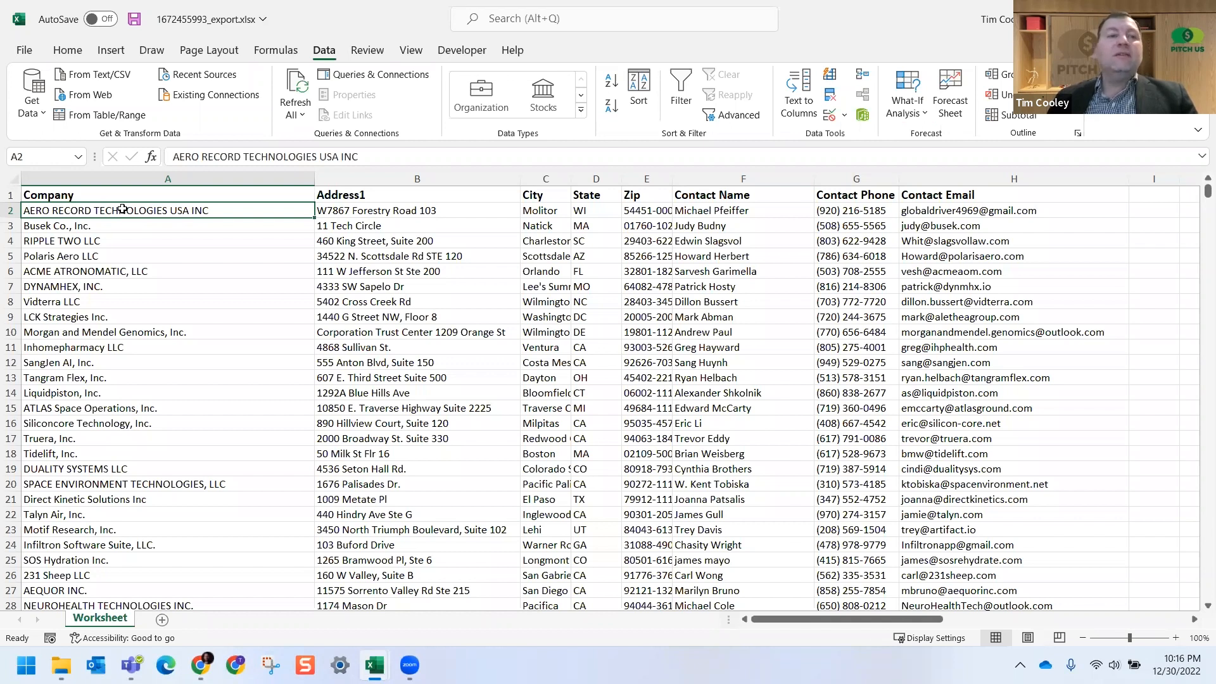
left_click(93, 226)
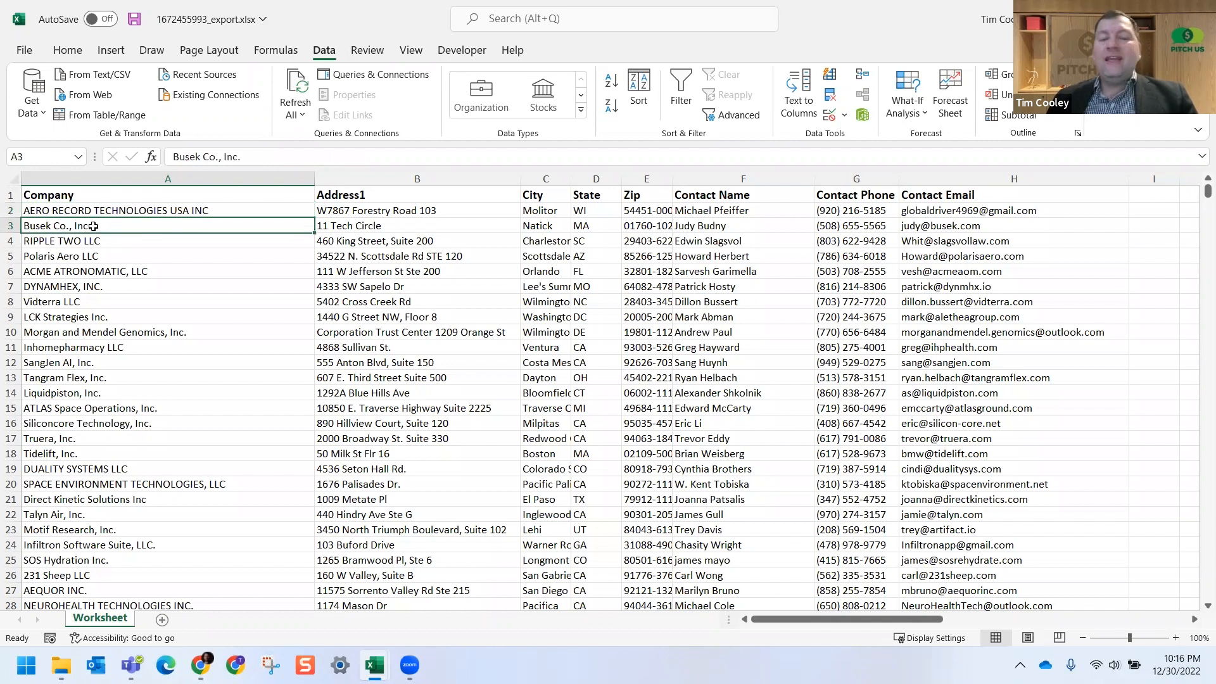
left_click(102, 240)
left_click(152, 268)
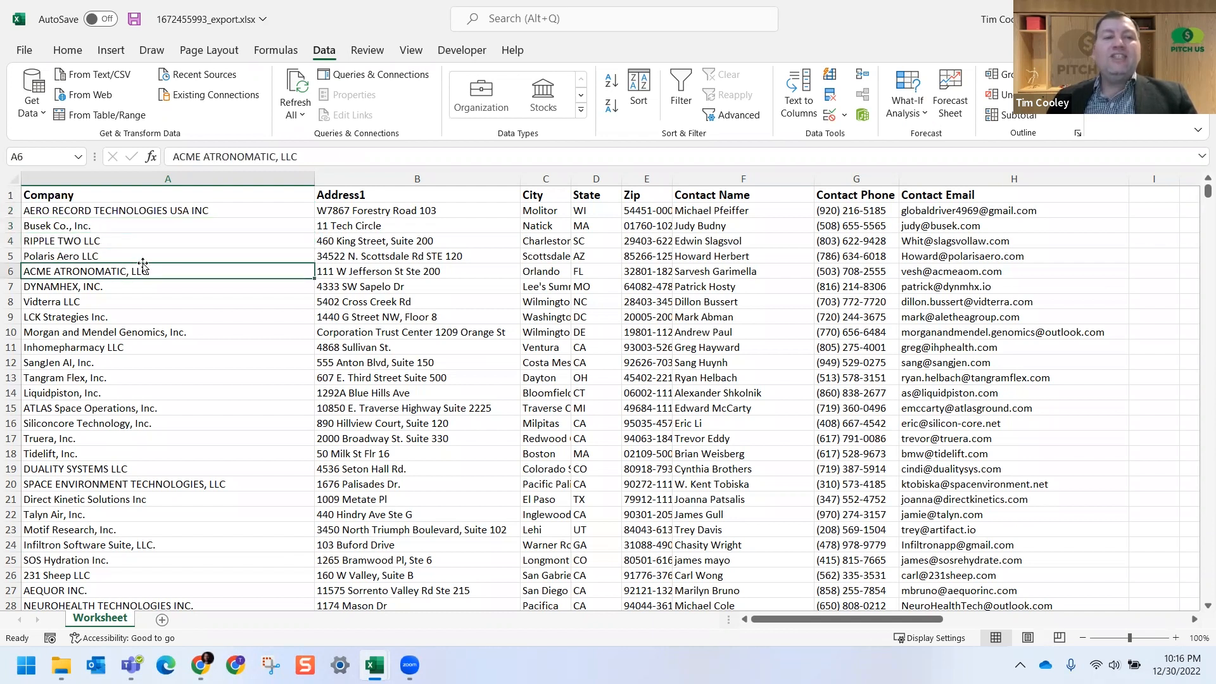
Step: Copy the whole Company column into the empty column I after Contact Email
left_click(161, 176)
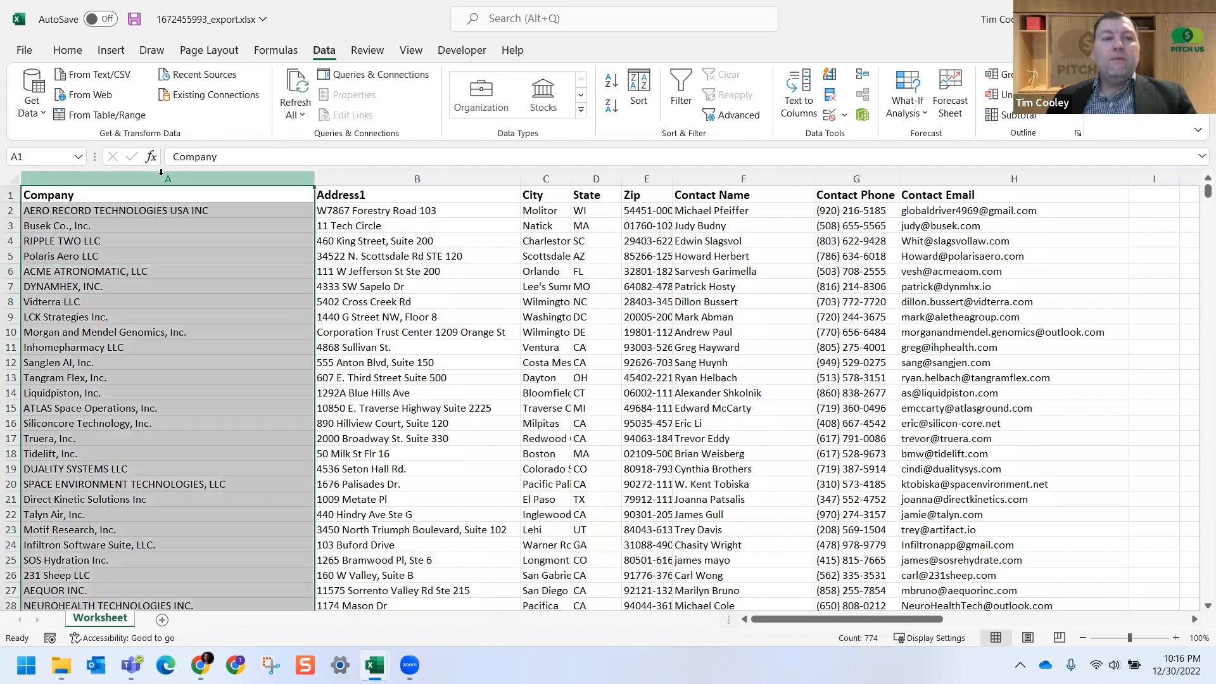
key("ctrl+c")
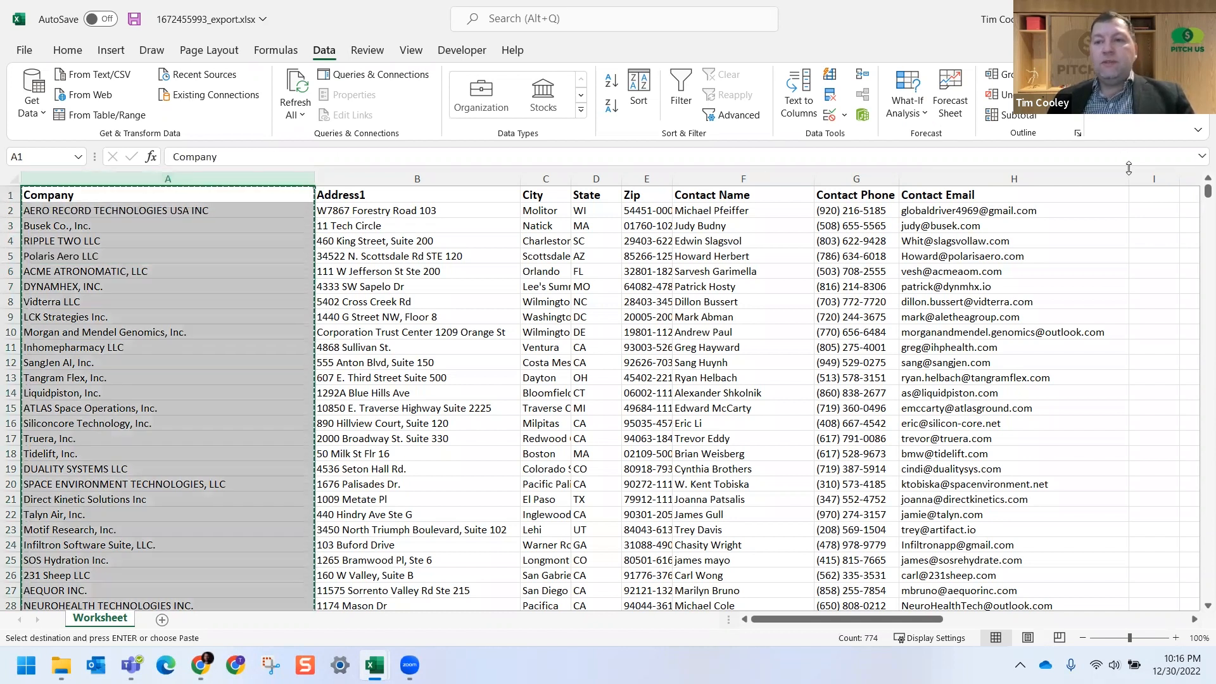
left_click(1155, 177)
key("ctrl+v")
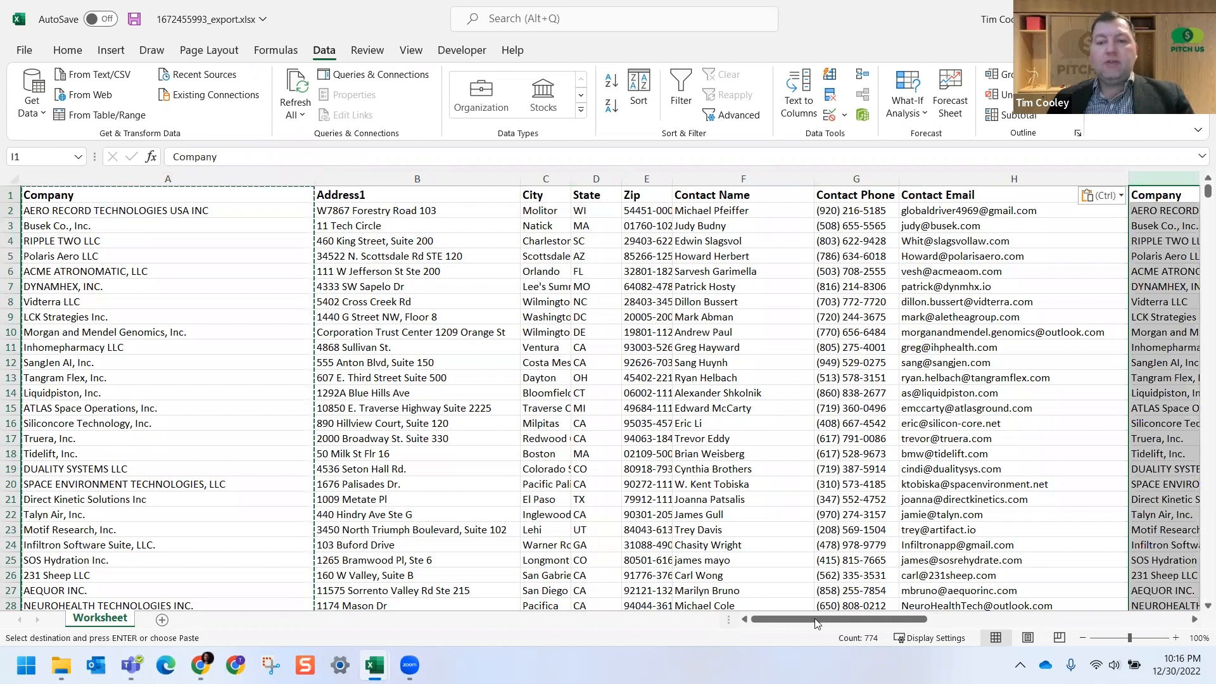
left_click_drag(816, 624, 918, 624)
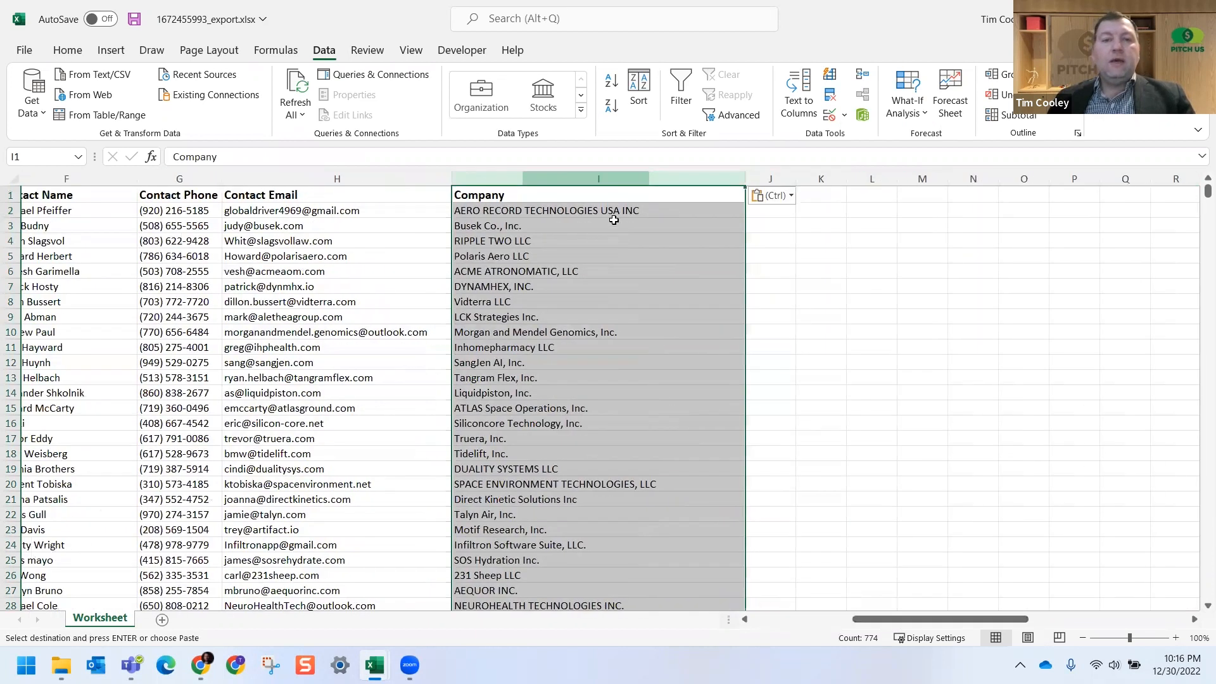
right_click(578, 180)
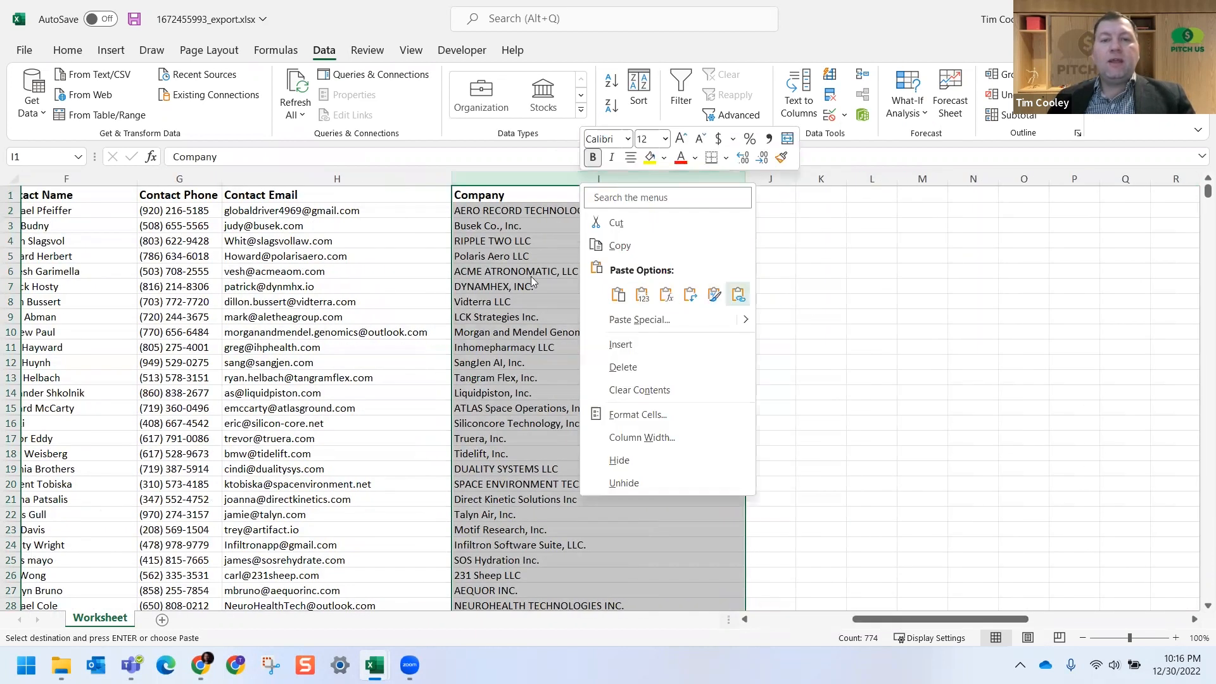
key("Escape")
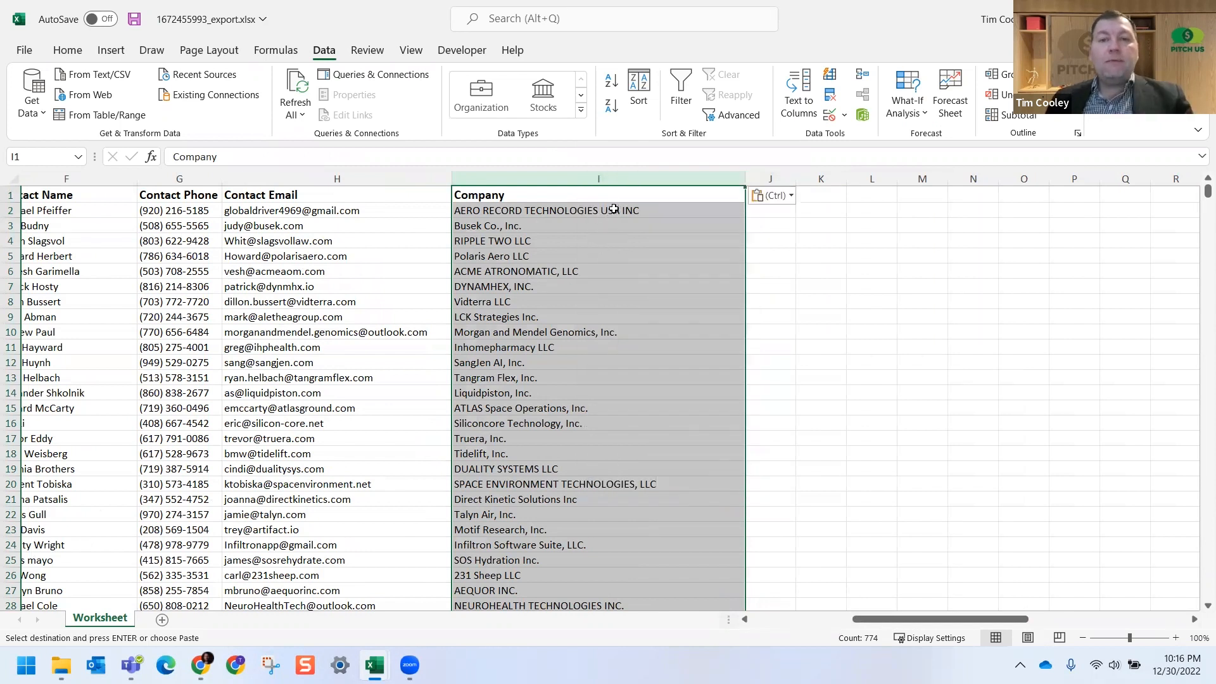
Step: Enter =PROPER(I2) in cell J2 and fill the formula down to the last company row
left_click(750, 213)
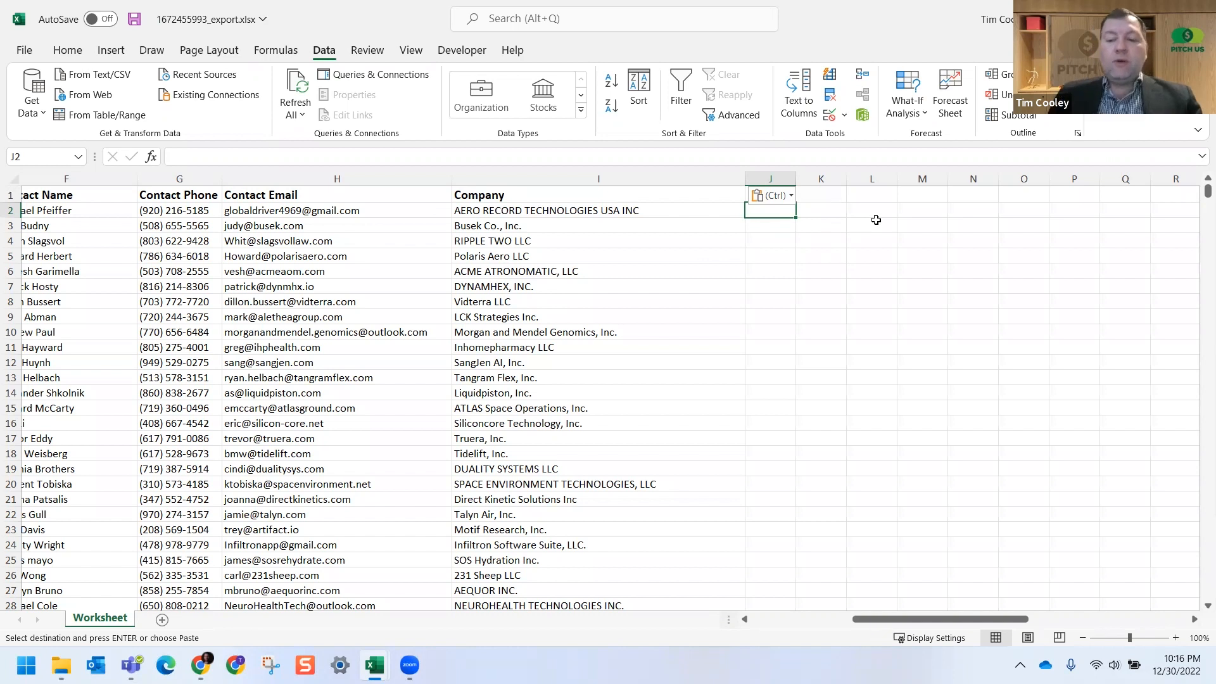
type("=PROP")
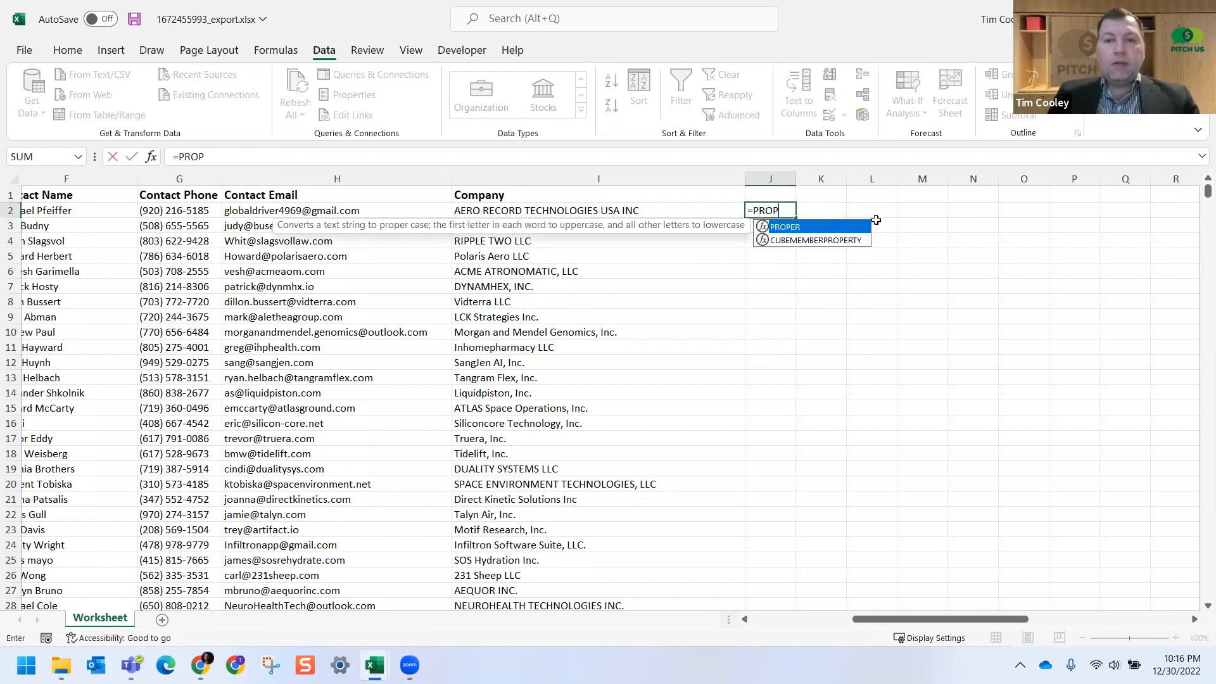
type("ER(")
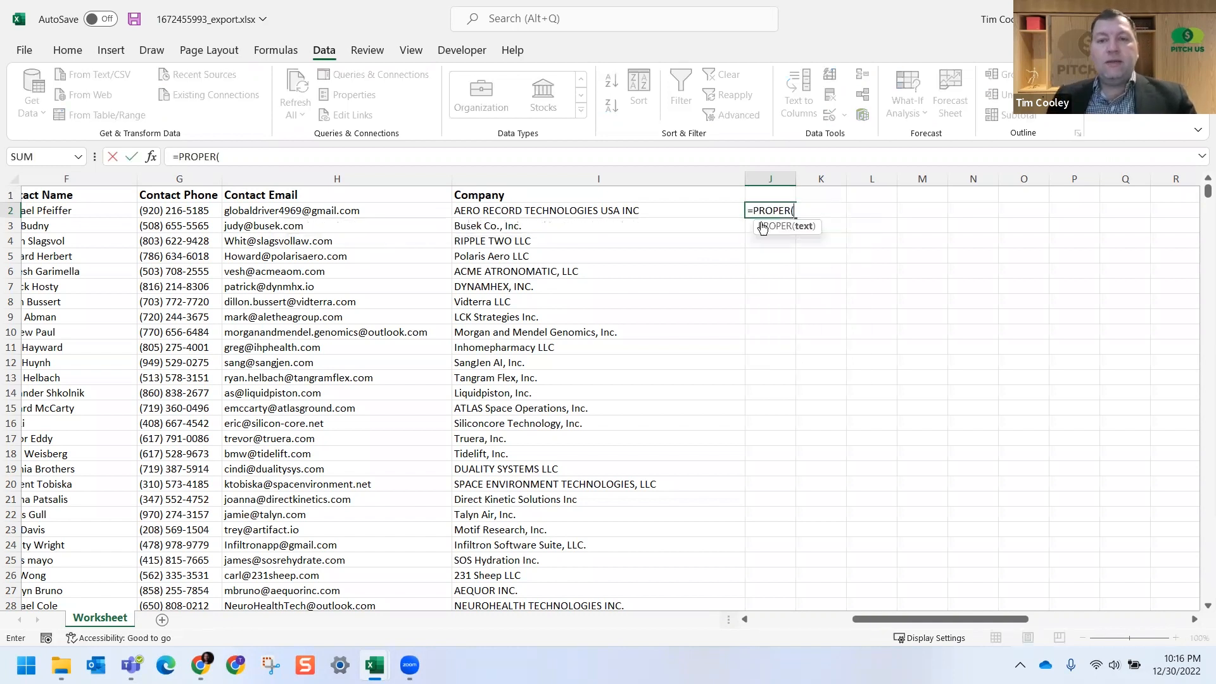
left_click(636, 211)
type(")")
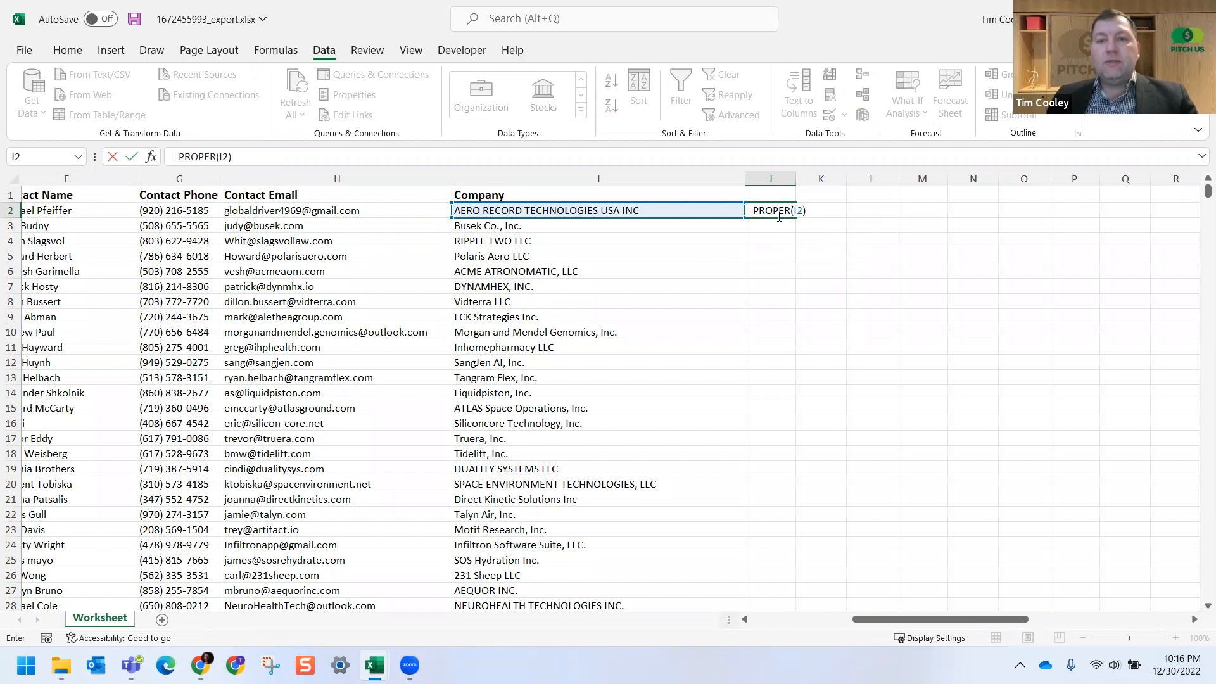
key("Tab")
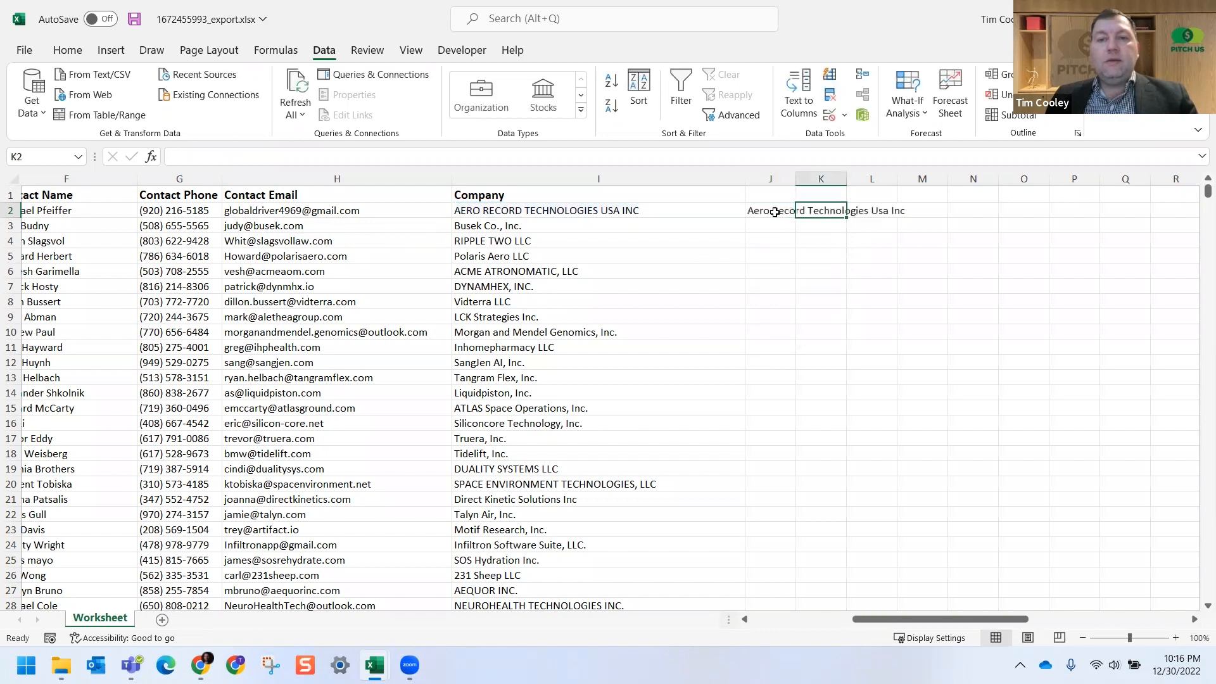
left_click(757, 212)
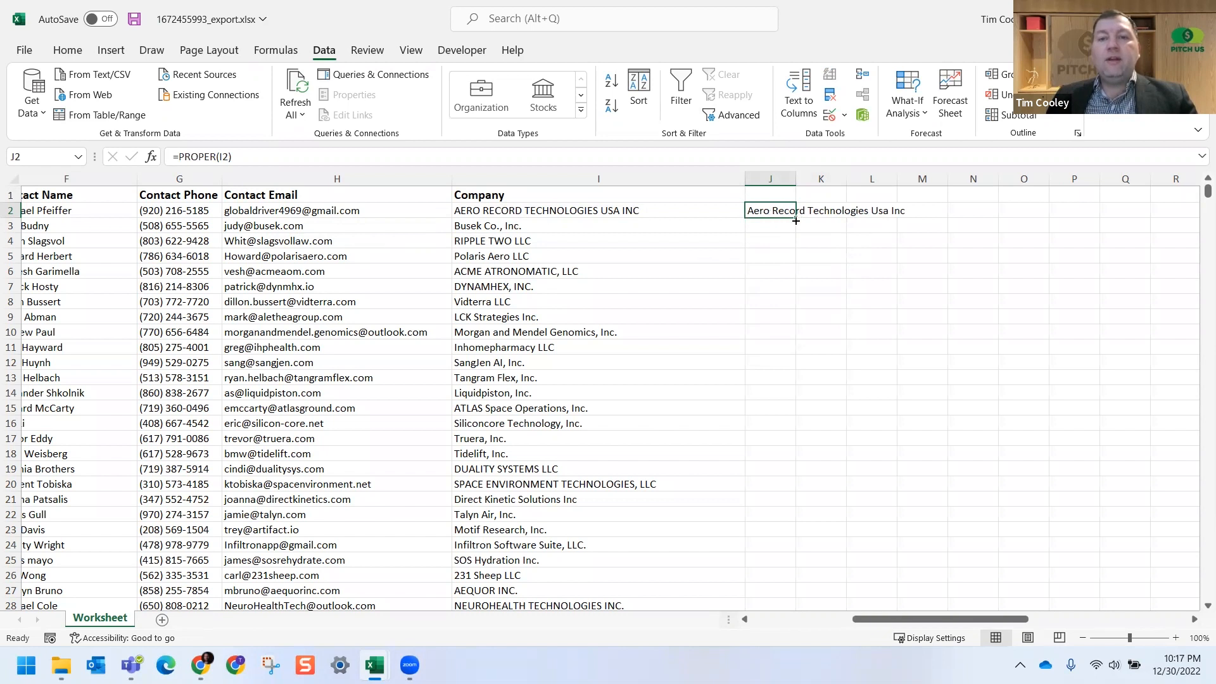
double_click(796, 219)
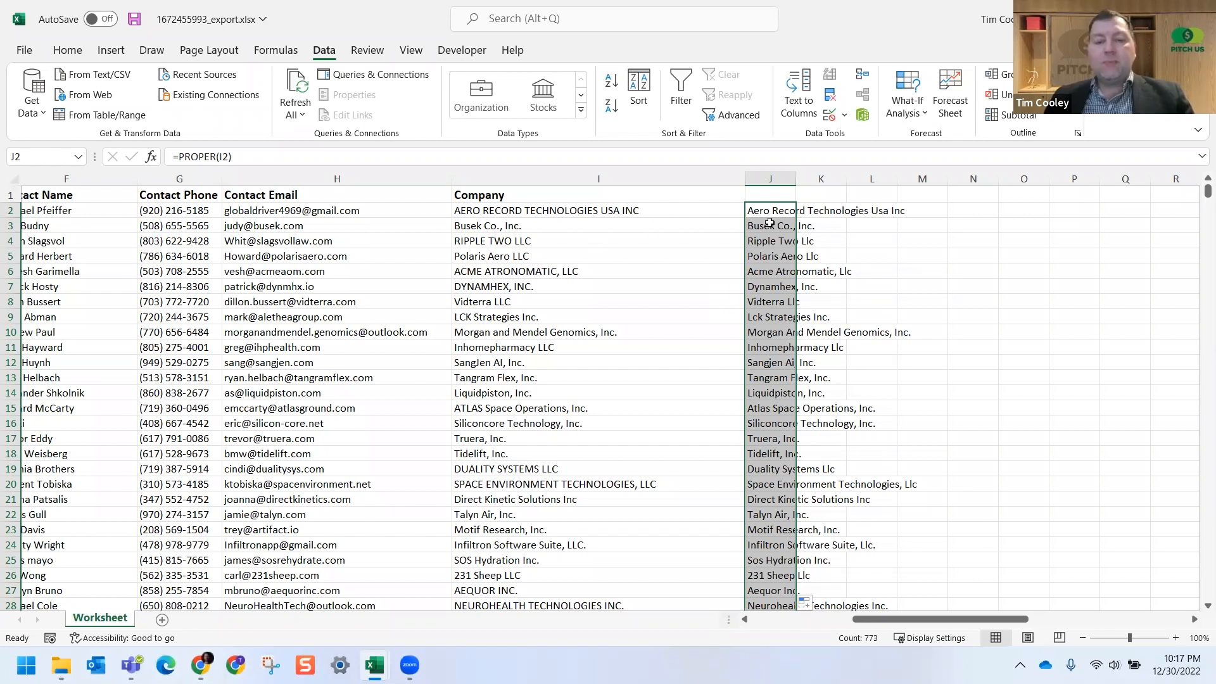
Step: Overwrite the company names from I2 down with column J's results as values only, and clear the formulas from column J
key("ctrl+c")
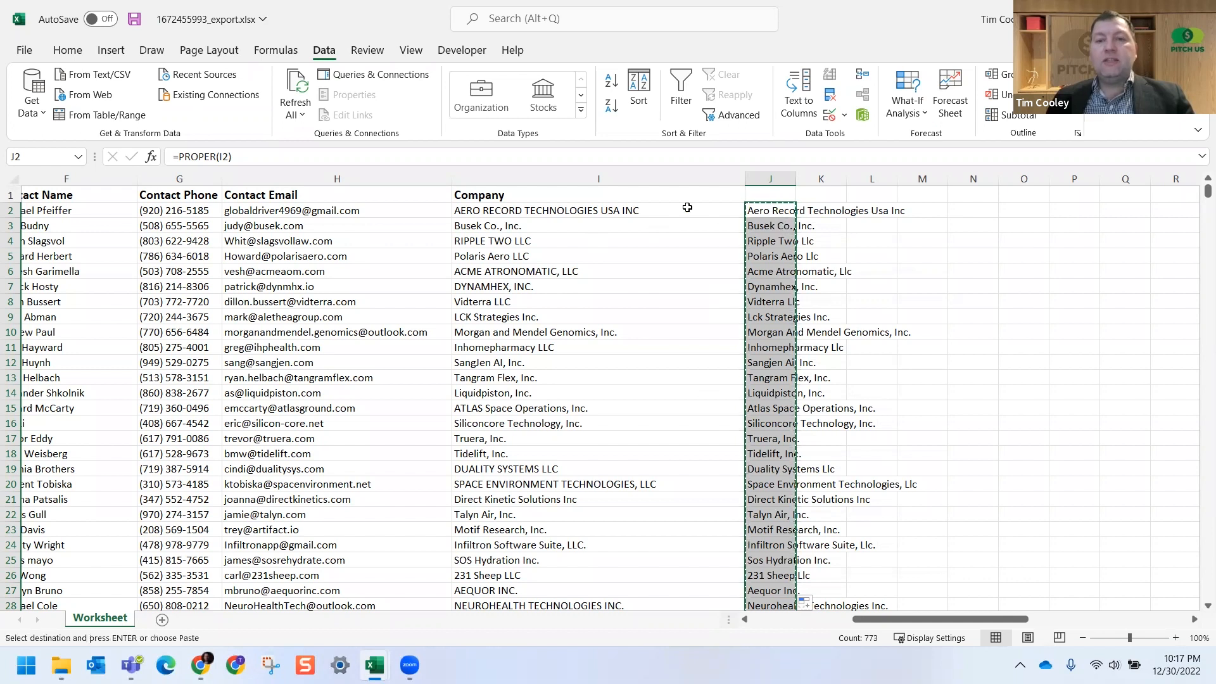
right_click(520, 210)
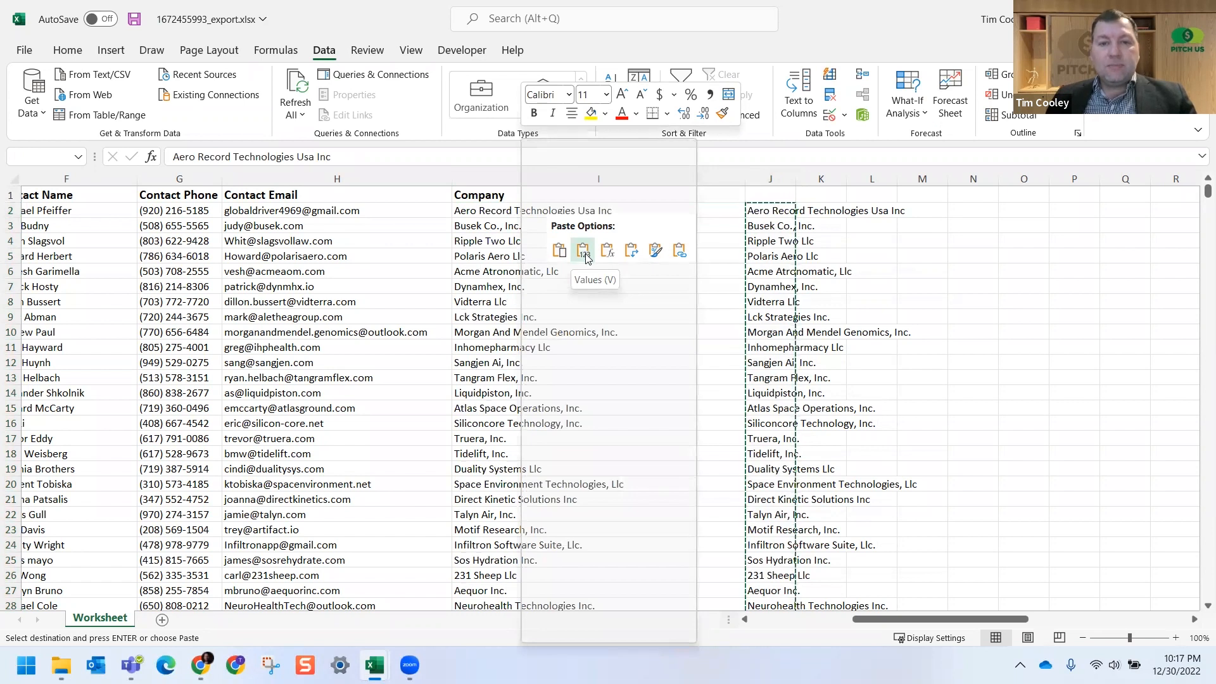
left_click(585, 252)
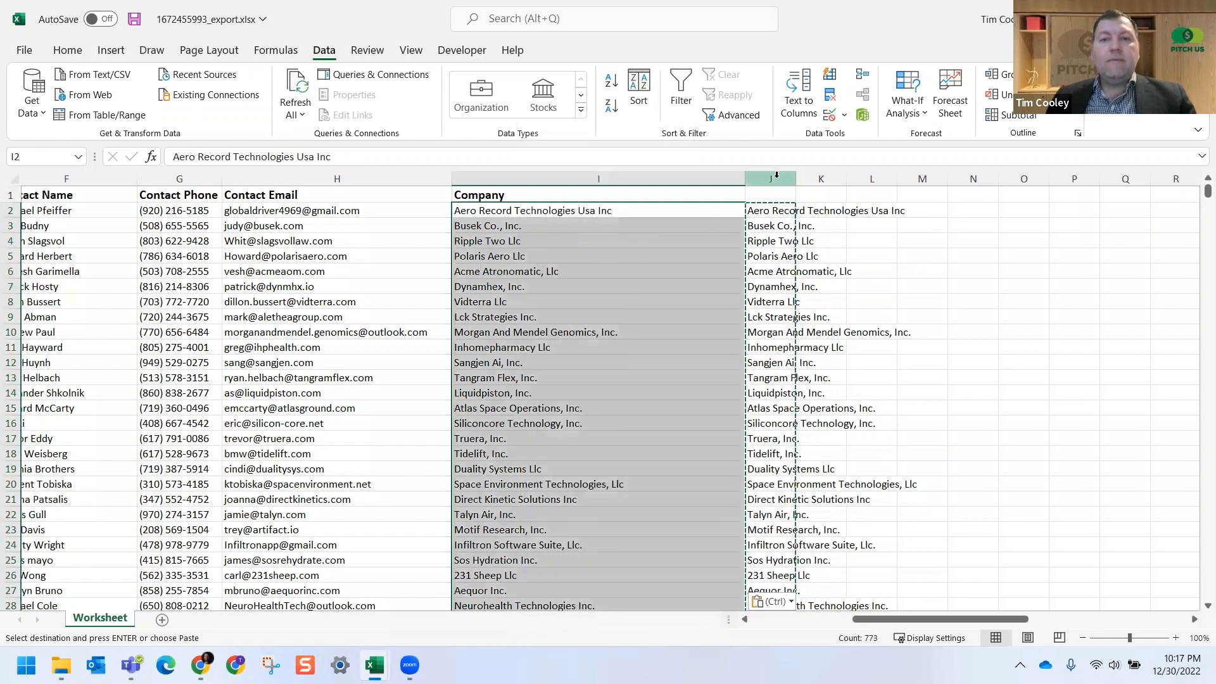
left_click(770, 179)
key("Delete")
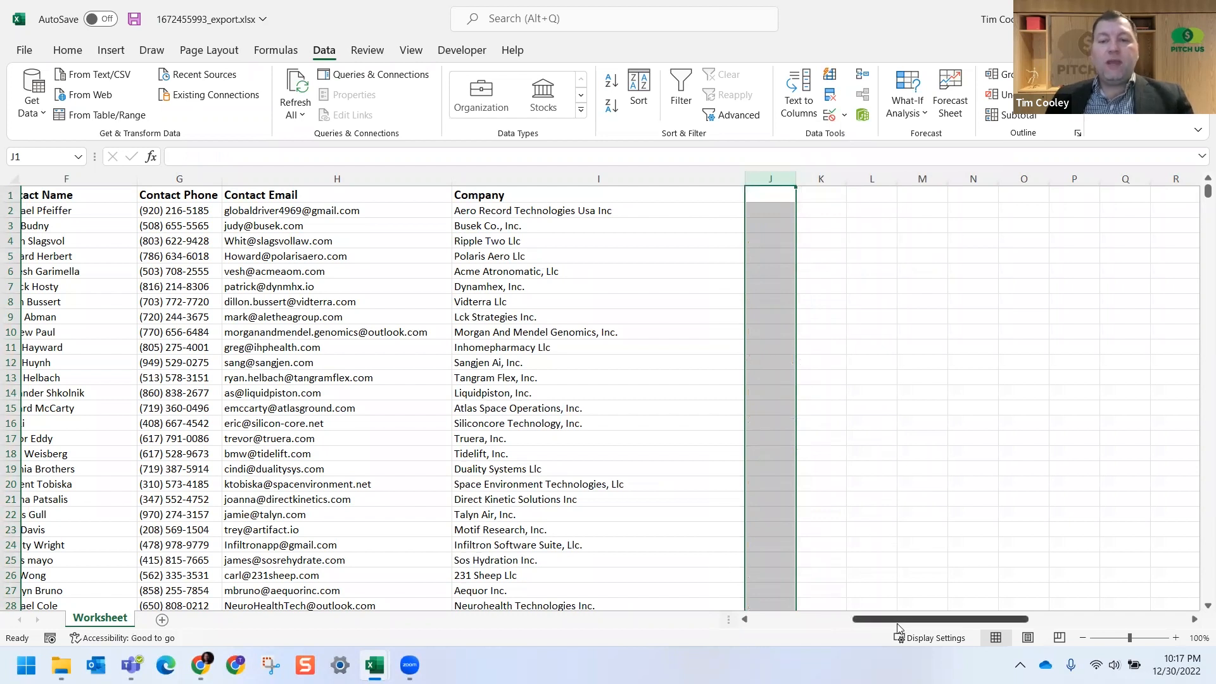
mouse_move(898, 620)
left_mouse_down()
mouse_move(768, 624)
mouse_move(859, 623)
mouse_move(863, 603)
mouse_move(886, 603)
left_mouse_up()
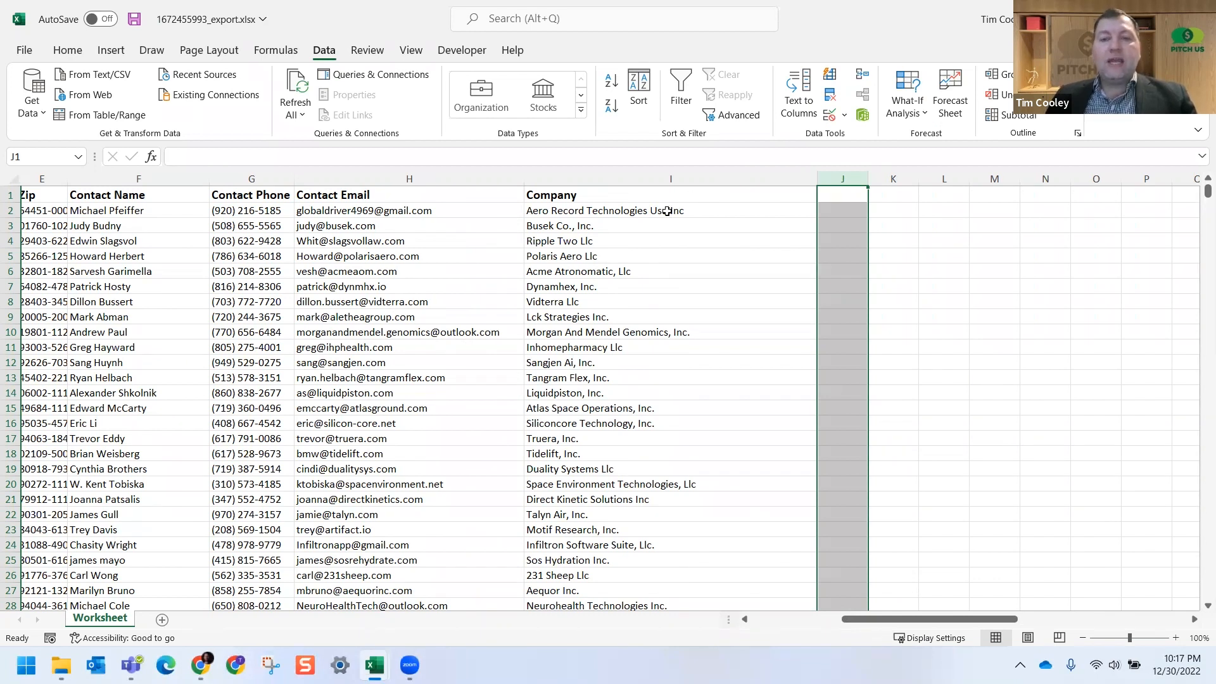
double_click(686, 210)
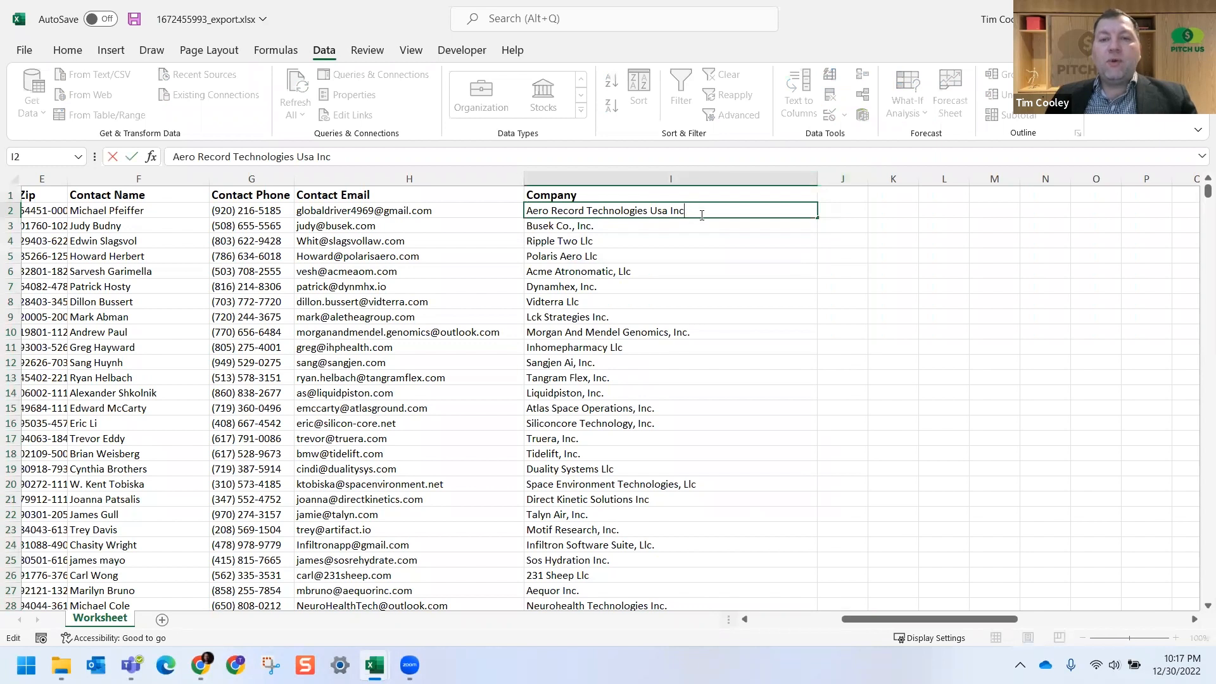
left_click_drag(681, 213, 672, 213)
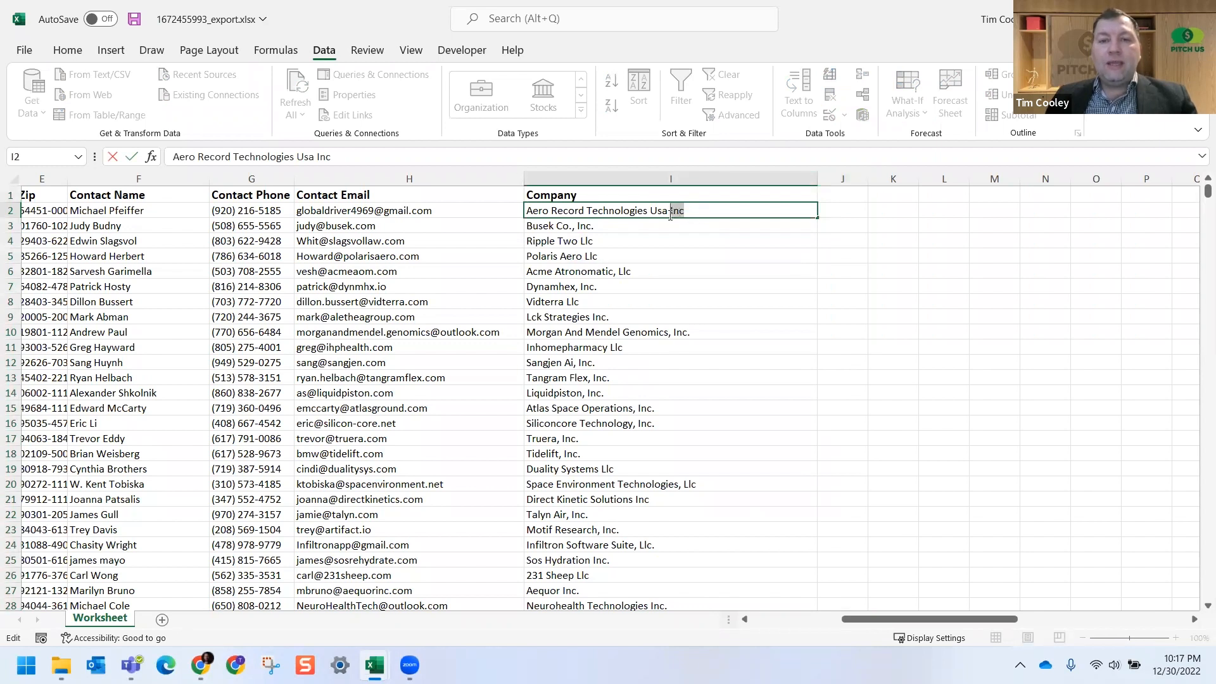
left_click(608, 229)
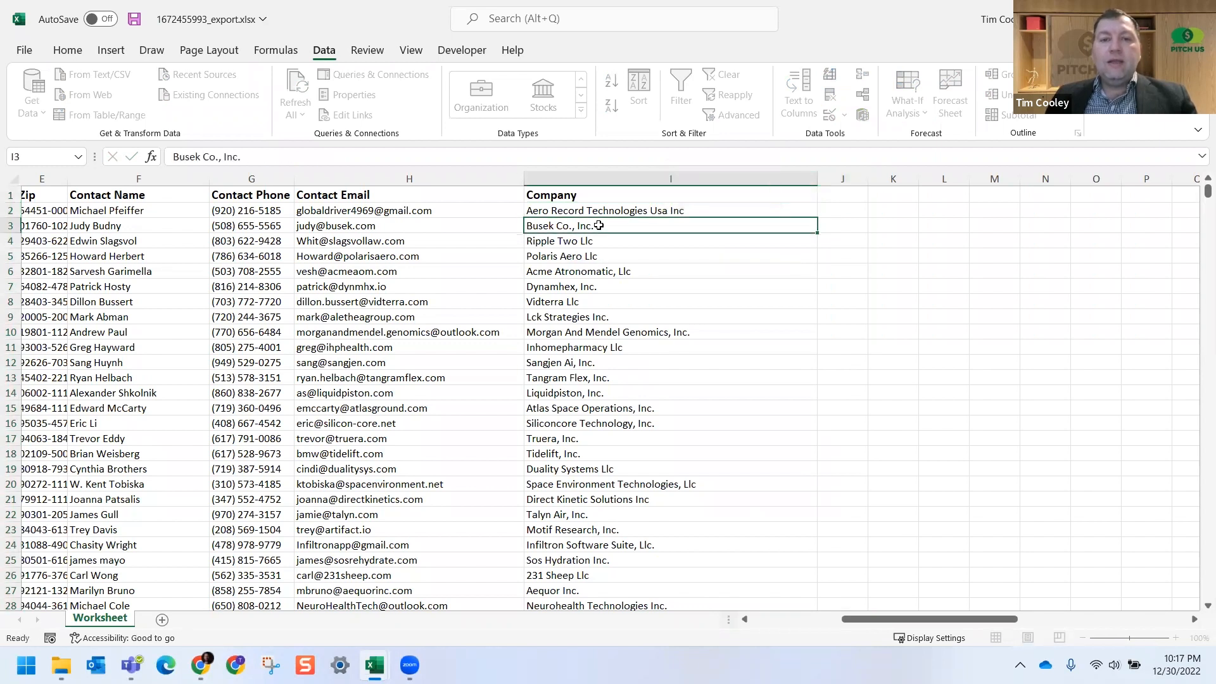
Step: Remove every ", Inc." from the company names in column I by replacing all occurrences with nothing
double_click(607, 226)
left_click_drag(601, 227, 572, 229)
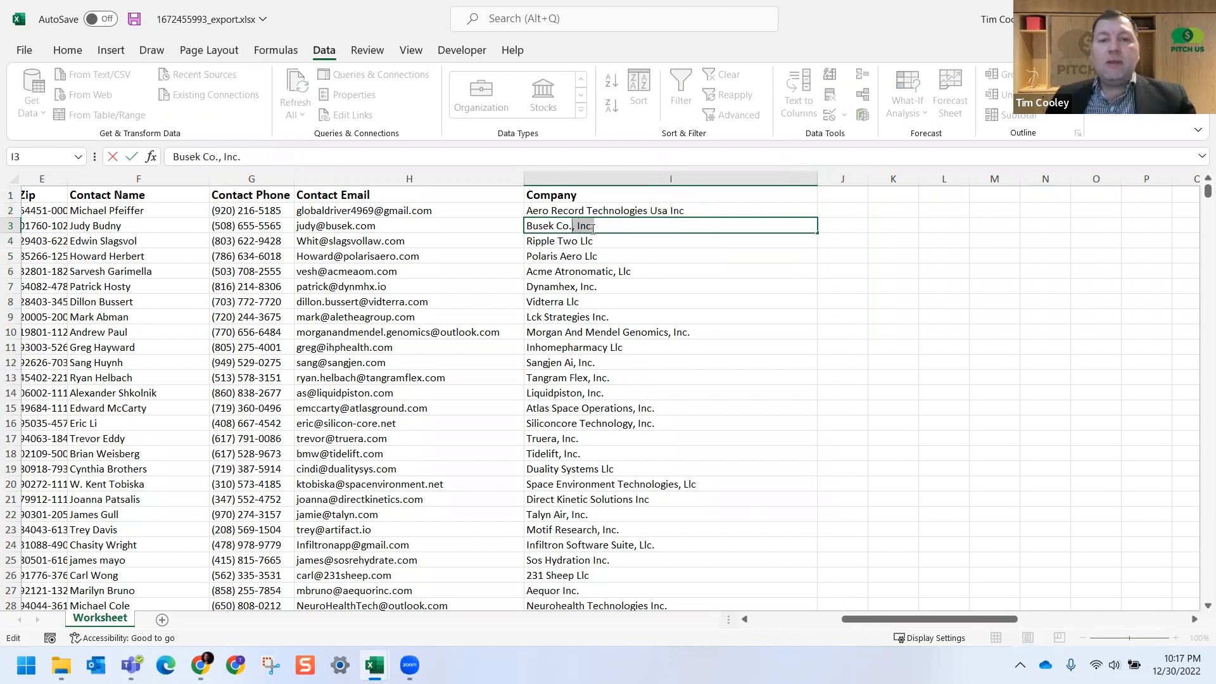
left_click(652, 171)
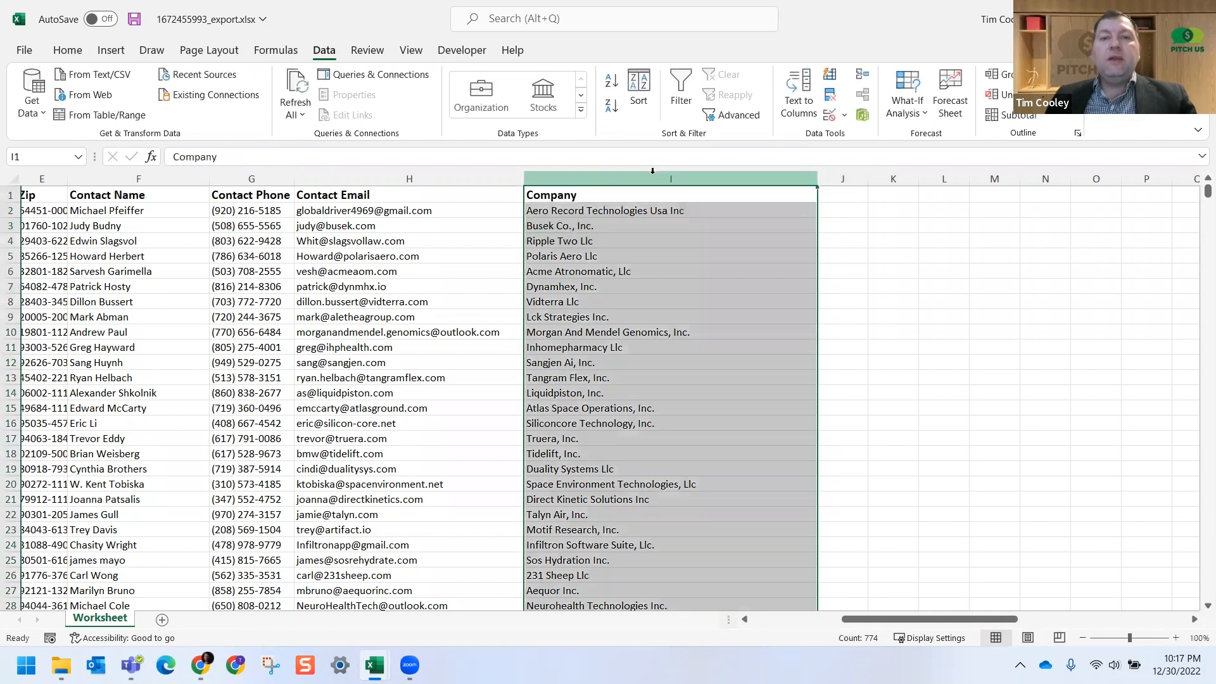
key("ctrl+f")
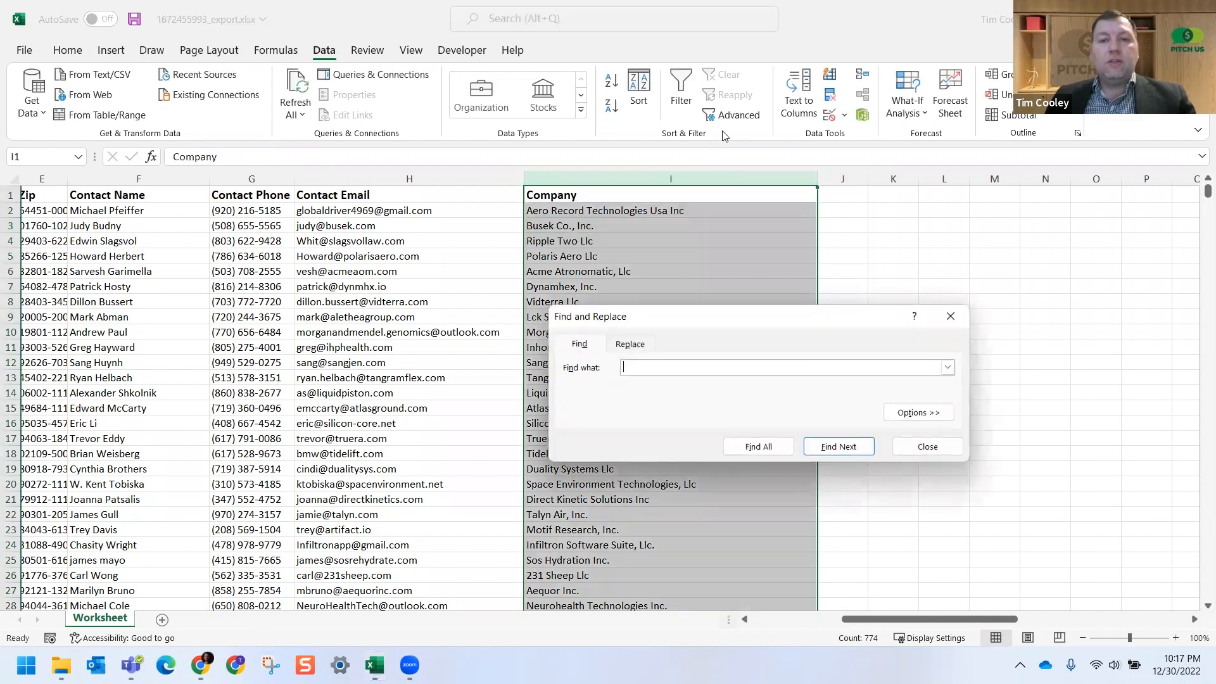
left_click(637, 346)
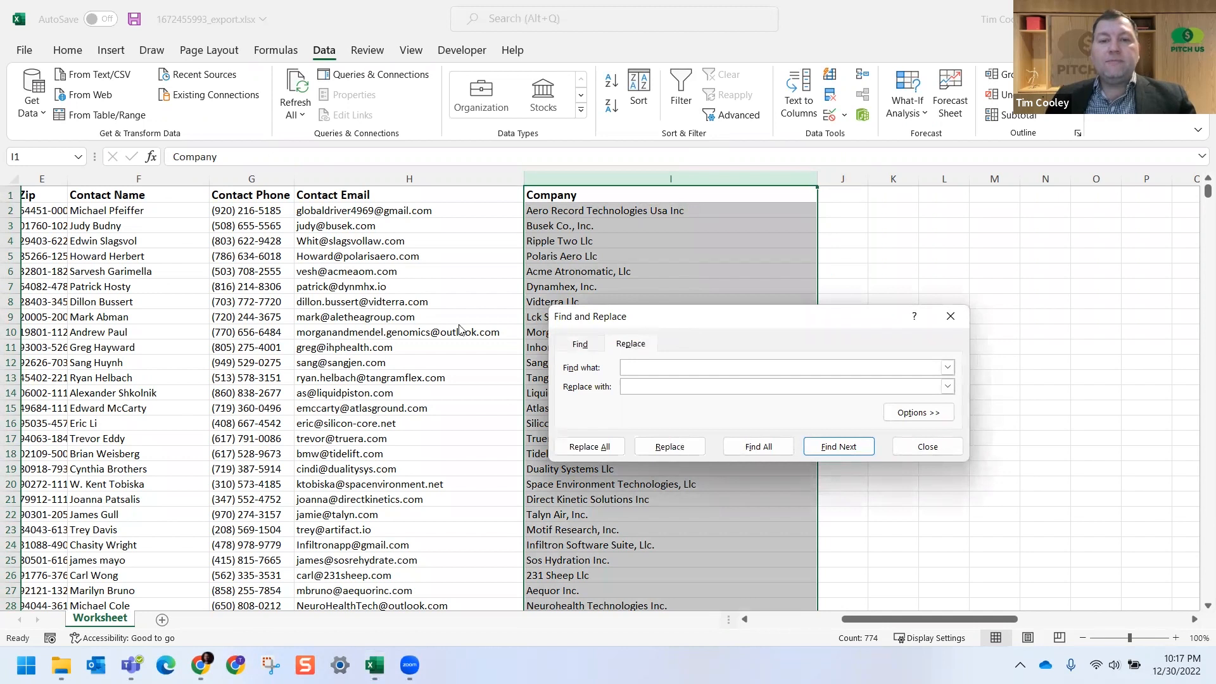
left_click_drag(699, 323, 459, 330)
type(", Inc.")
left_click(423, 394)
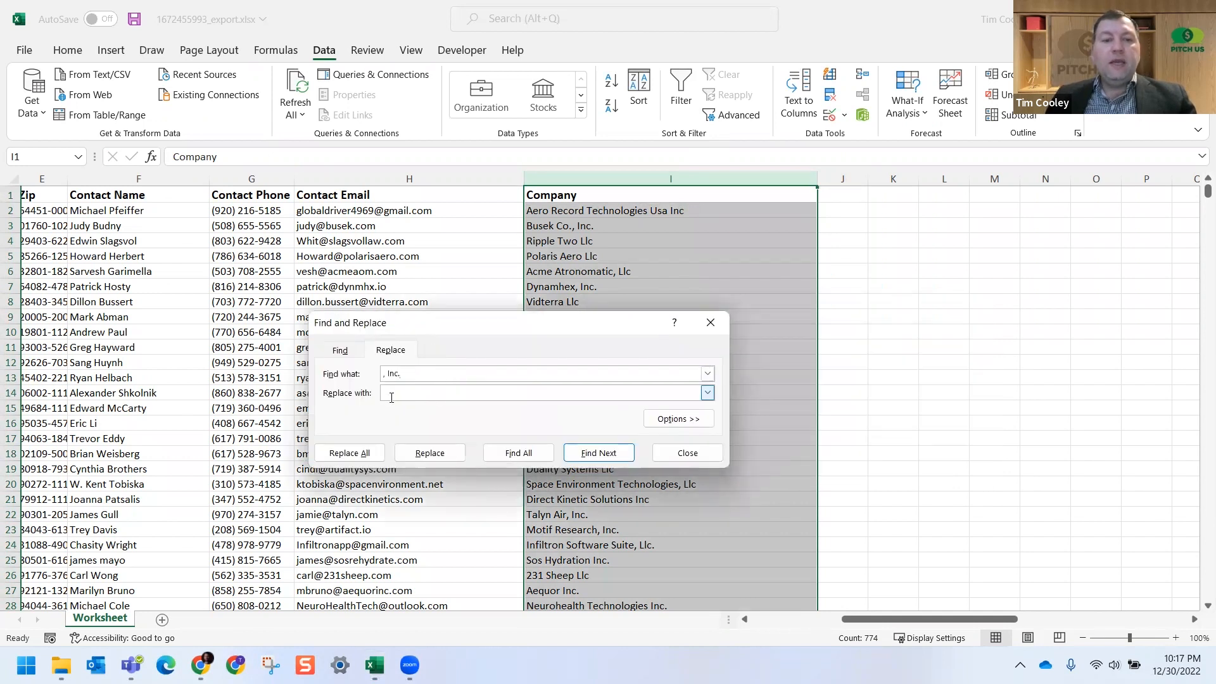
left_click(366, 454)
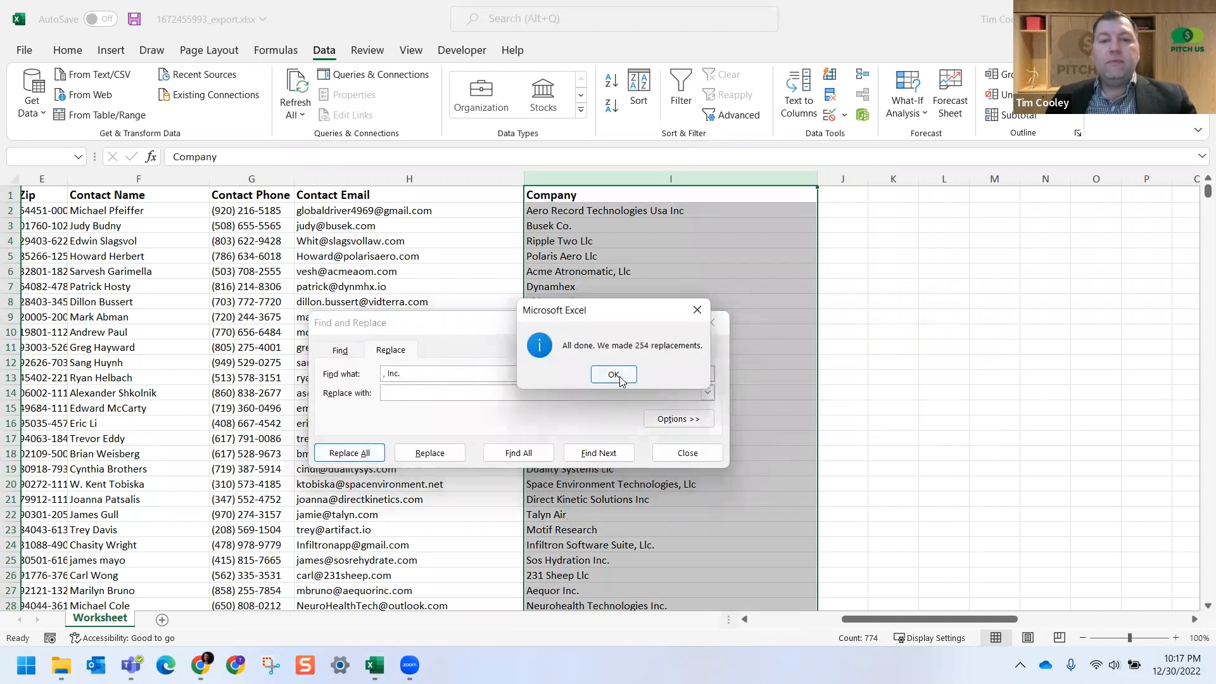
left_click(618, 373)
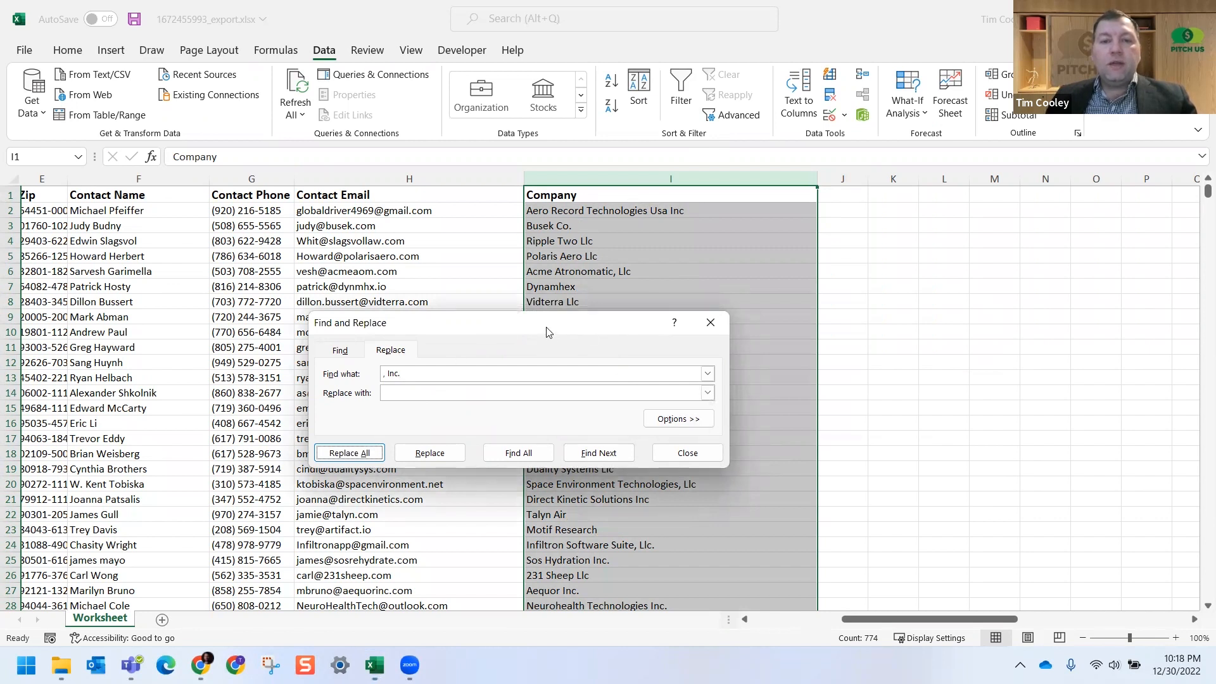
Step: Replace all occurrences of " Inc." without a comma in column I with nothing
left_click_drag(549, 332, 567, 359)
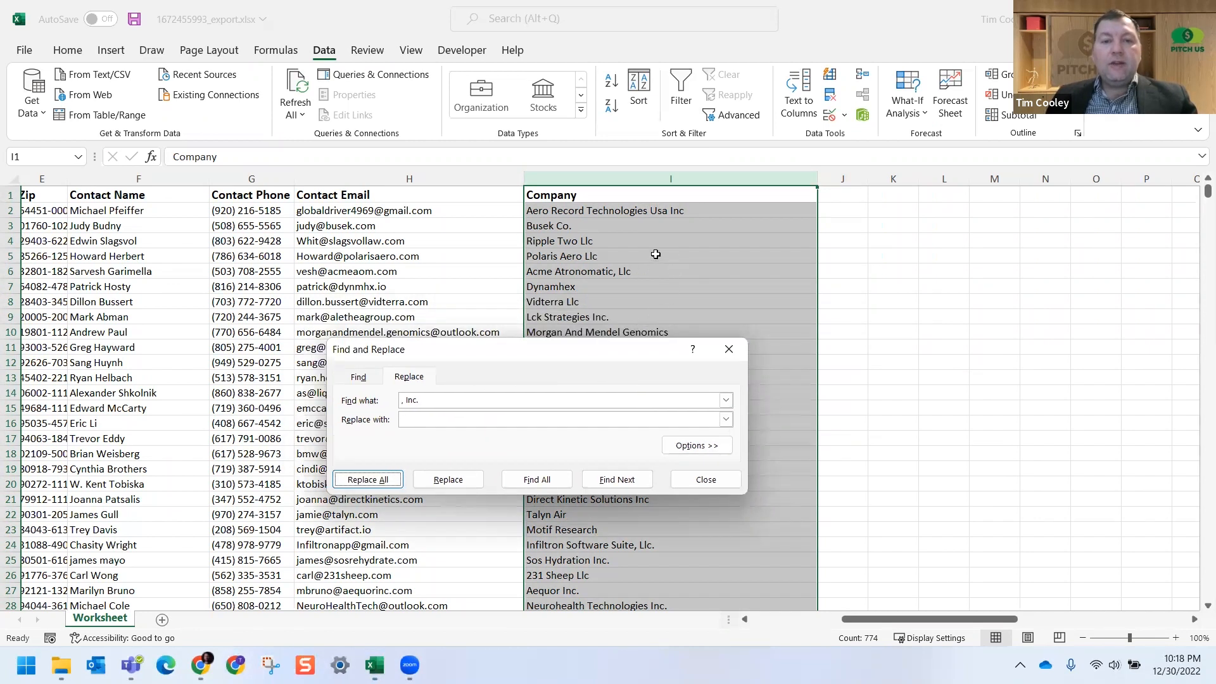
left_click(424, 402)
left_click(421, 402)
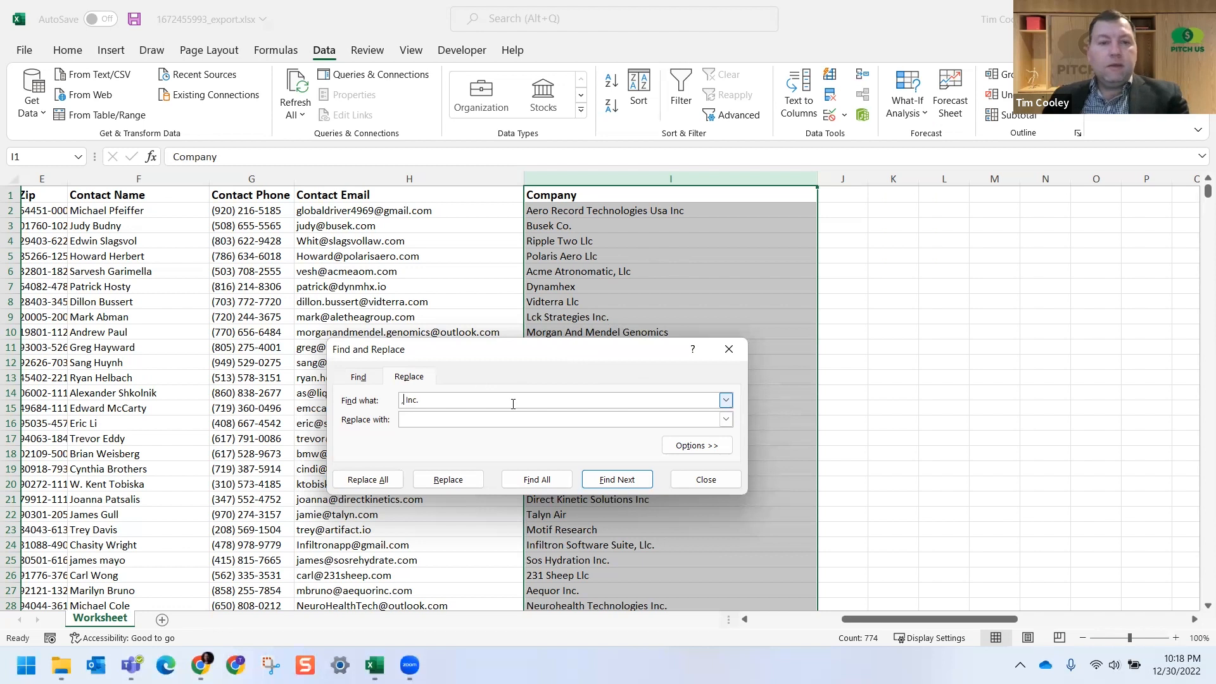
key("BackSpace")
left_click(379, 481)
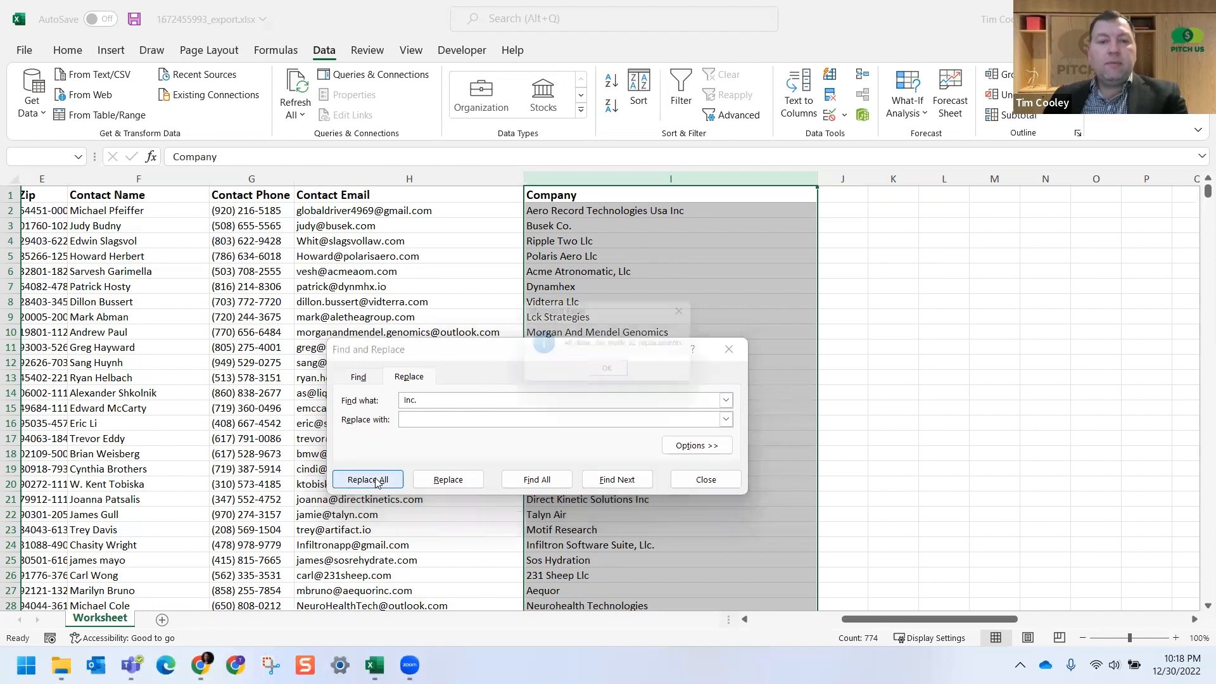
left_click(612, 374)
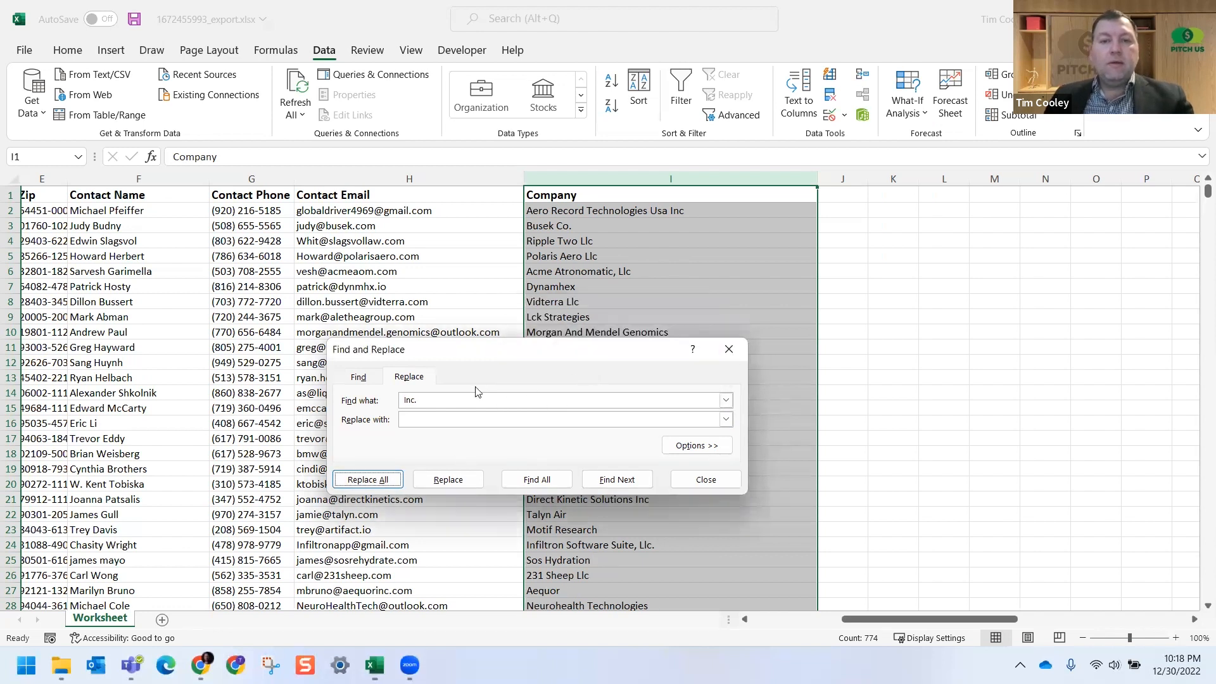
Step: Strip " Inc" without a period from all company names in column I, leaving the replacement empty
left_click(431, 402)
key("BackSpace")
left_click(374, 479)
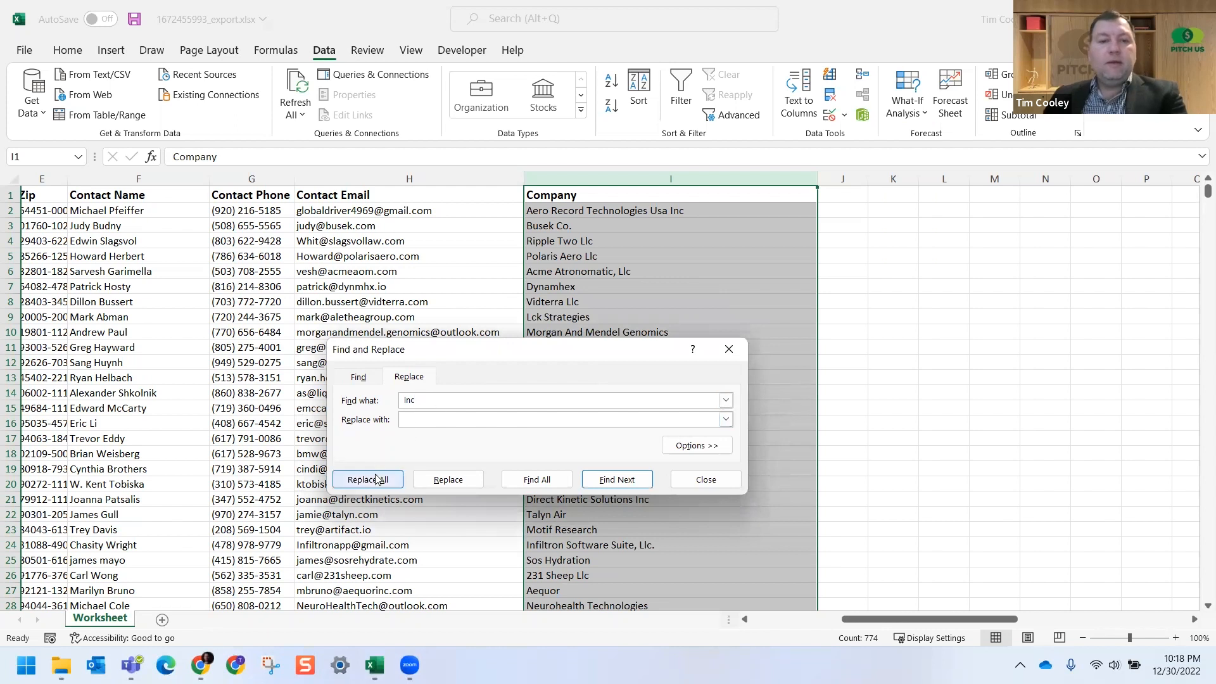
left_click(614, 374)
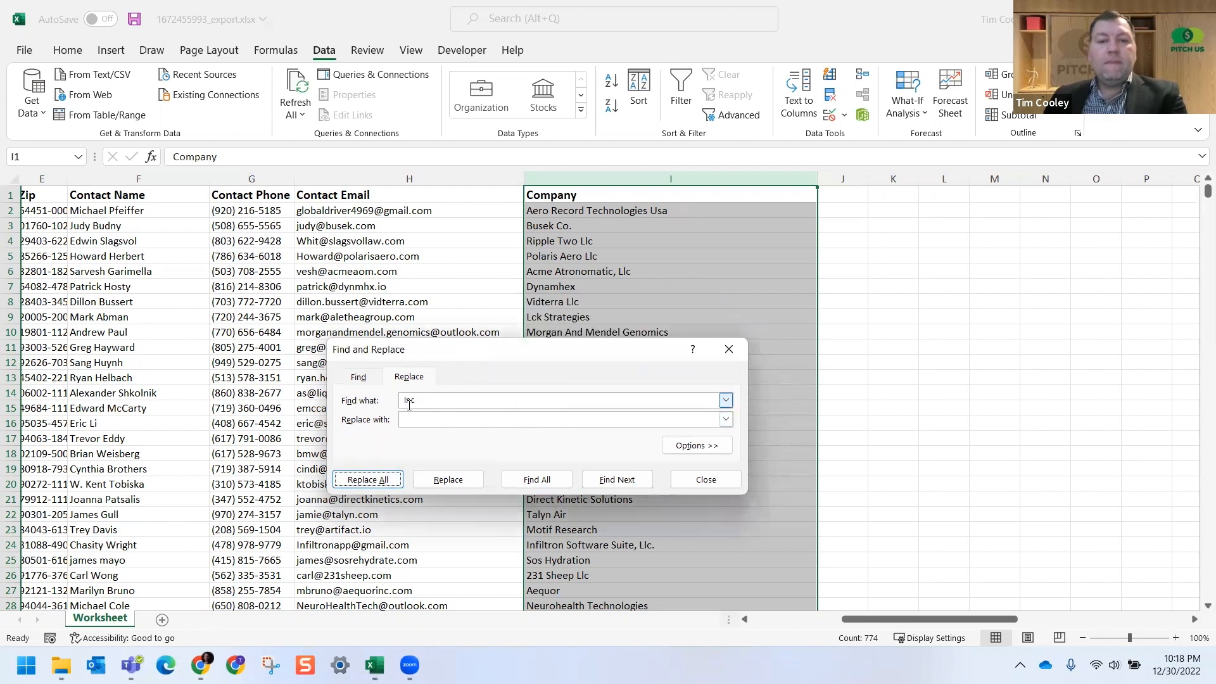
Step: Replace all occurrences of ", llc." in column I with nothing, keeping the company names uncovered by the dialog
left_click_drag(621, 350, 617, 350)
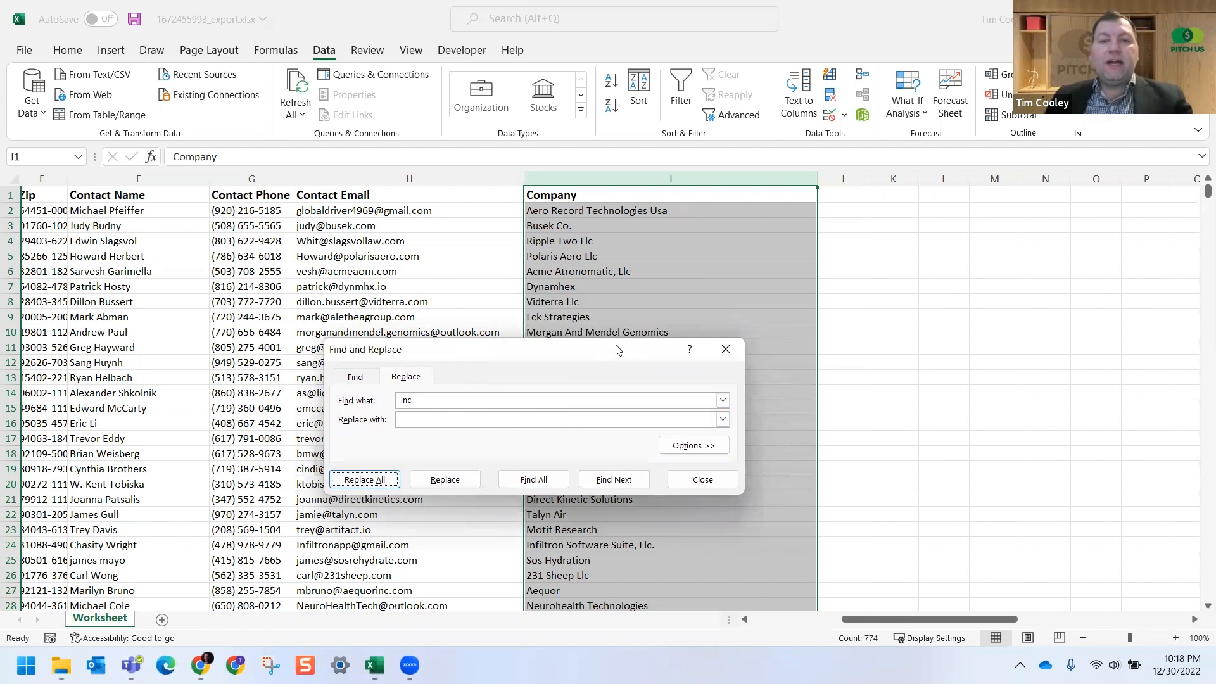
left_click_drag(392, 233, 392, 233)
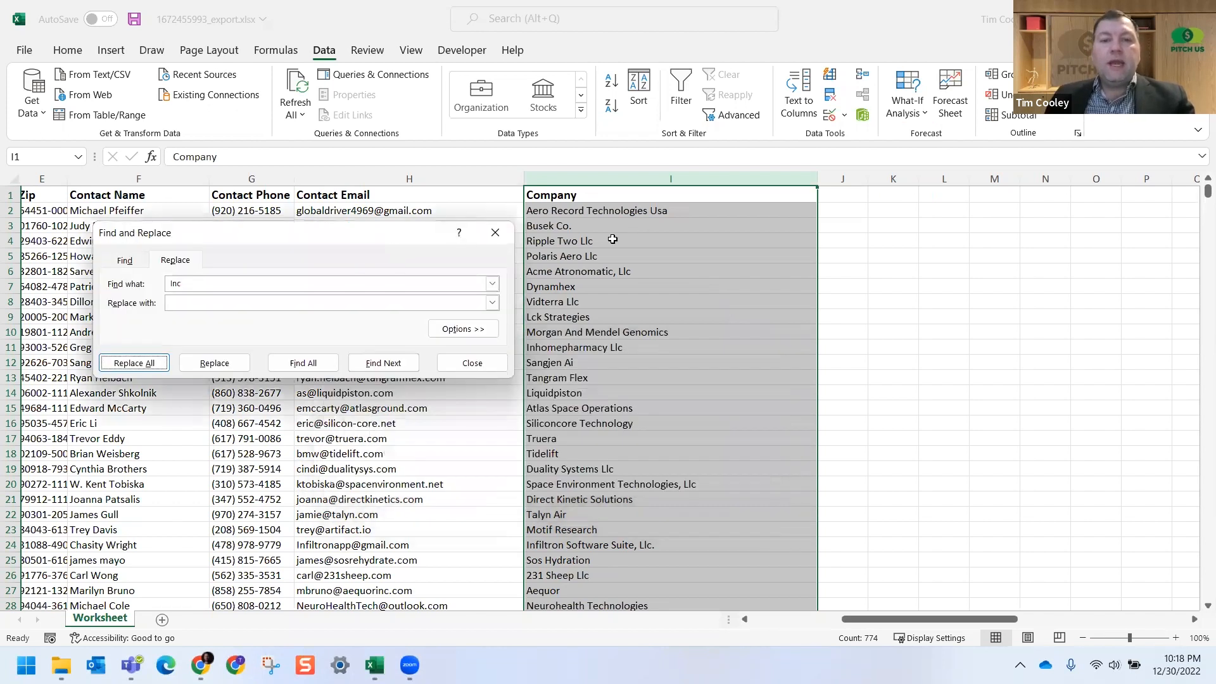
left_click(197, 281)
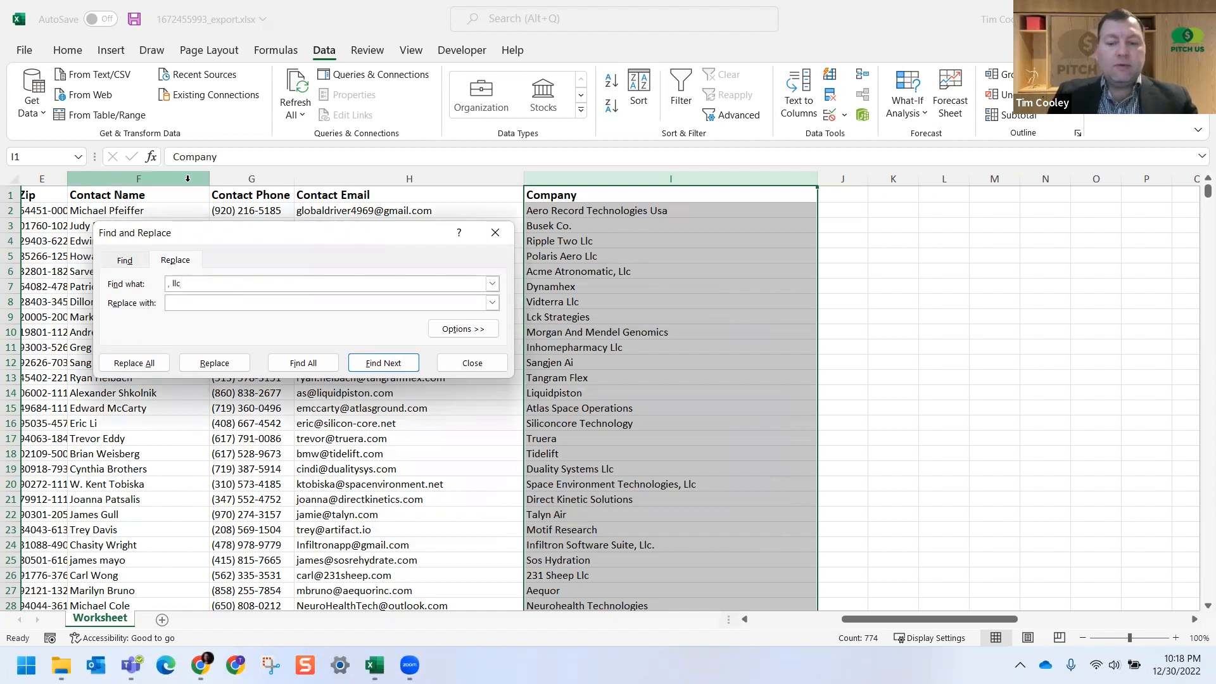
type(", llc.")
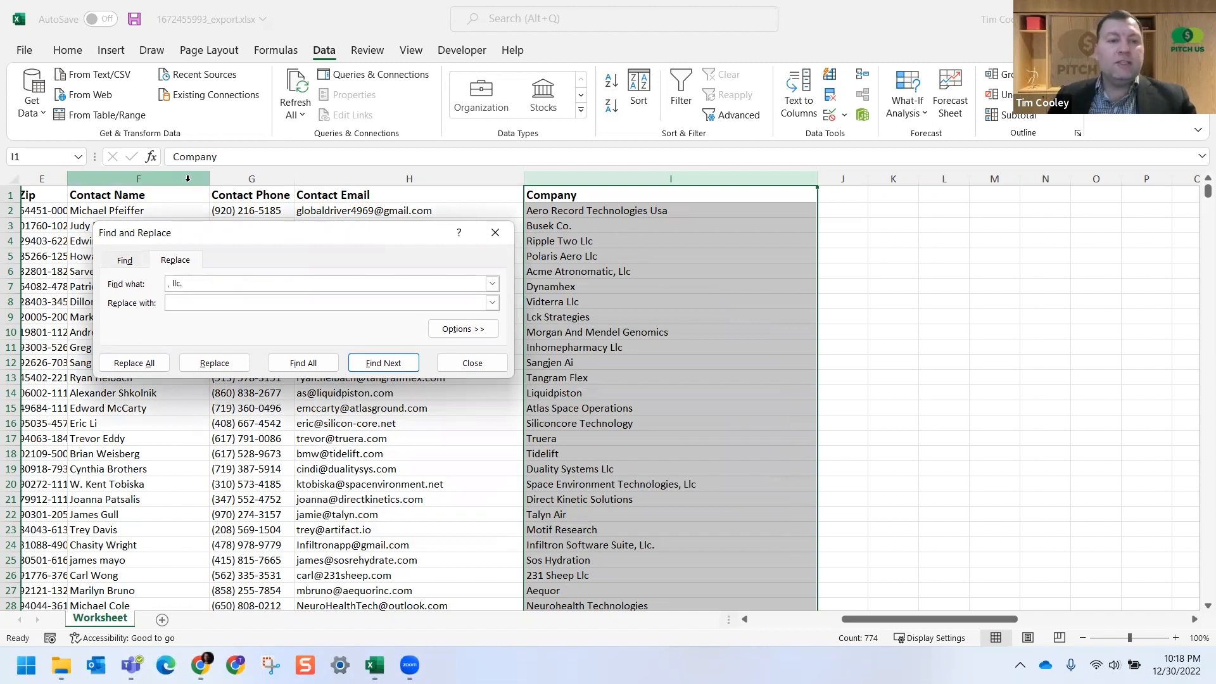
left_click(133, 363)
left_click(626, 379)
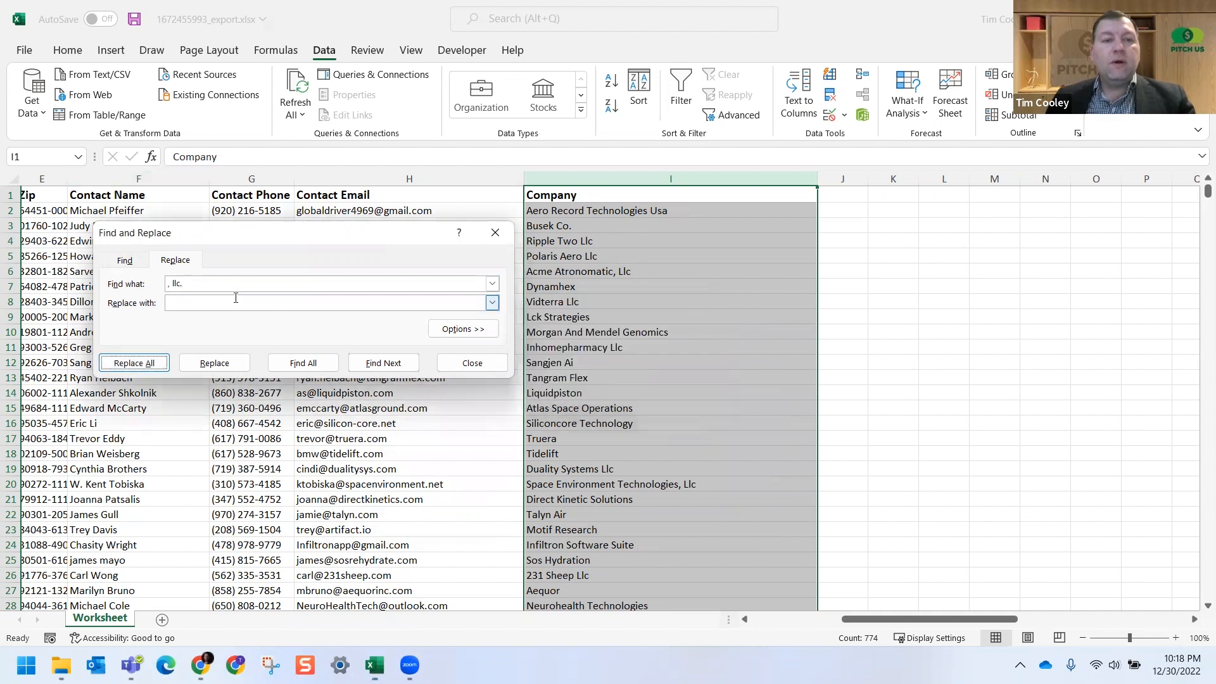
Step: Remove every ", llc" without a period from the company names in column I
left_click(212, 283)
key("BackSpace")
key("BackSpace")
left_click(133, 363)
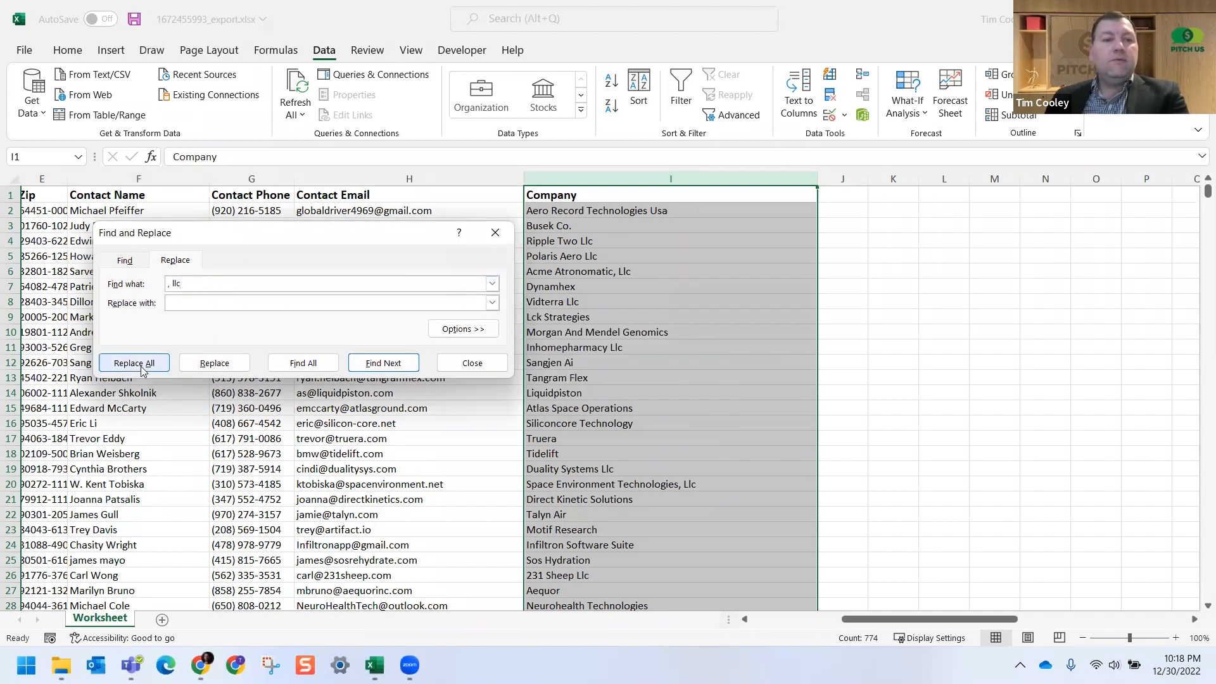
left_click(609, 379)
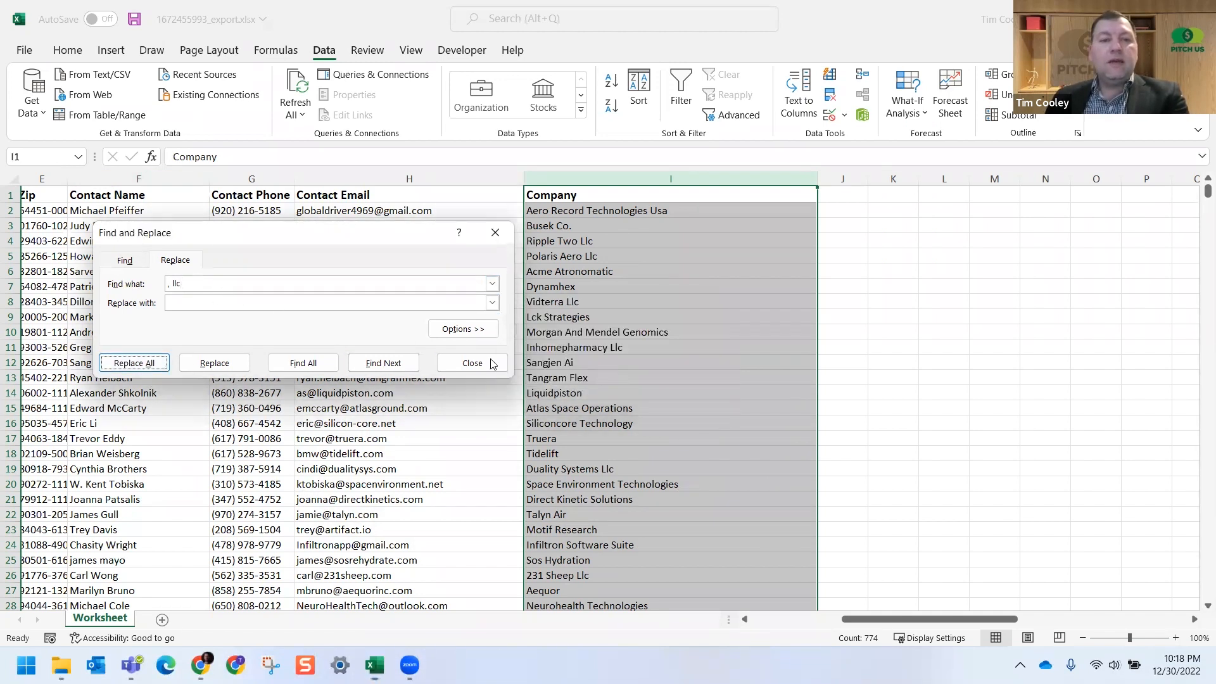
Step: Replace all remaining "LLc" endings without a comma in column I with nothing and close the Find and Replace dialog
left_click(213, 286)
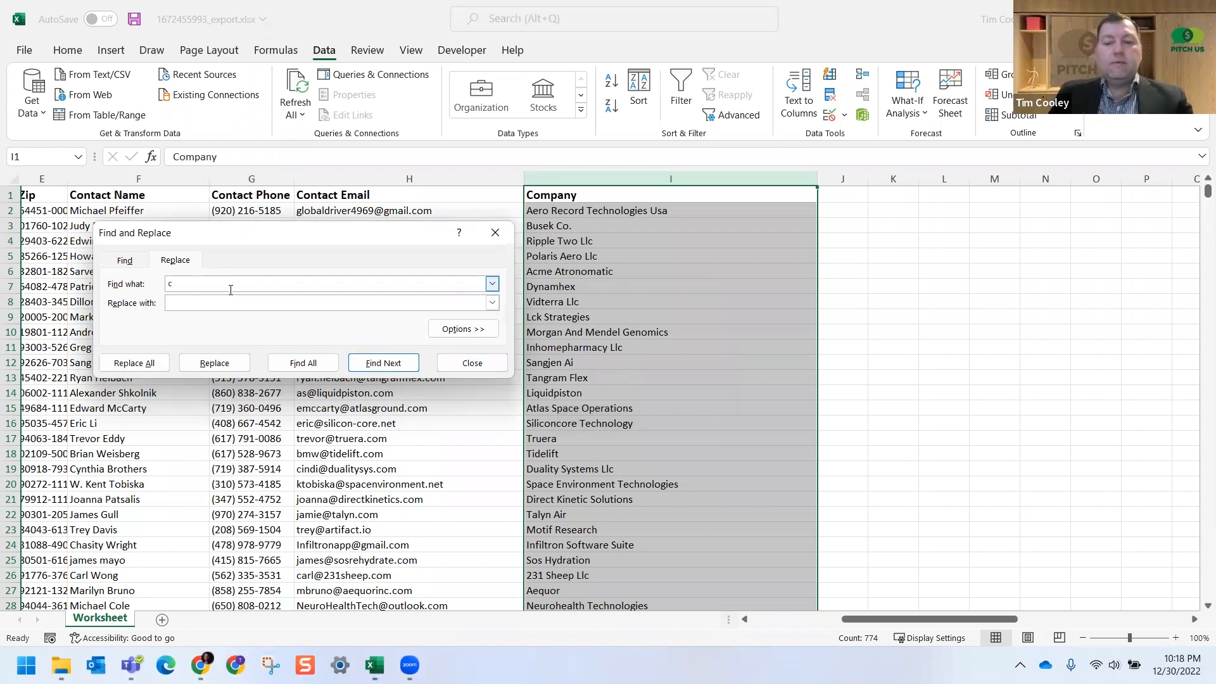
type("LL")
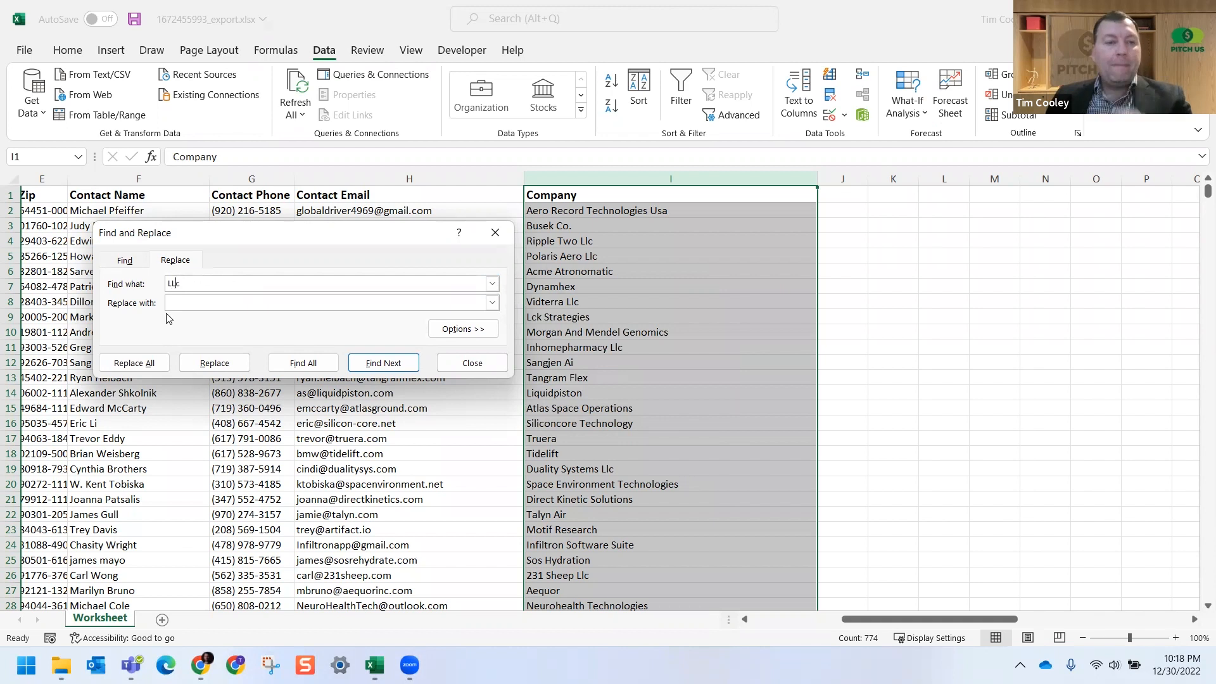
left_click(146, 361)
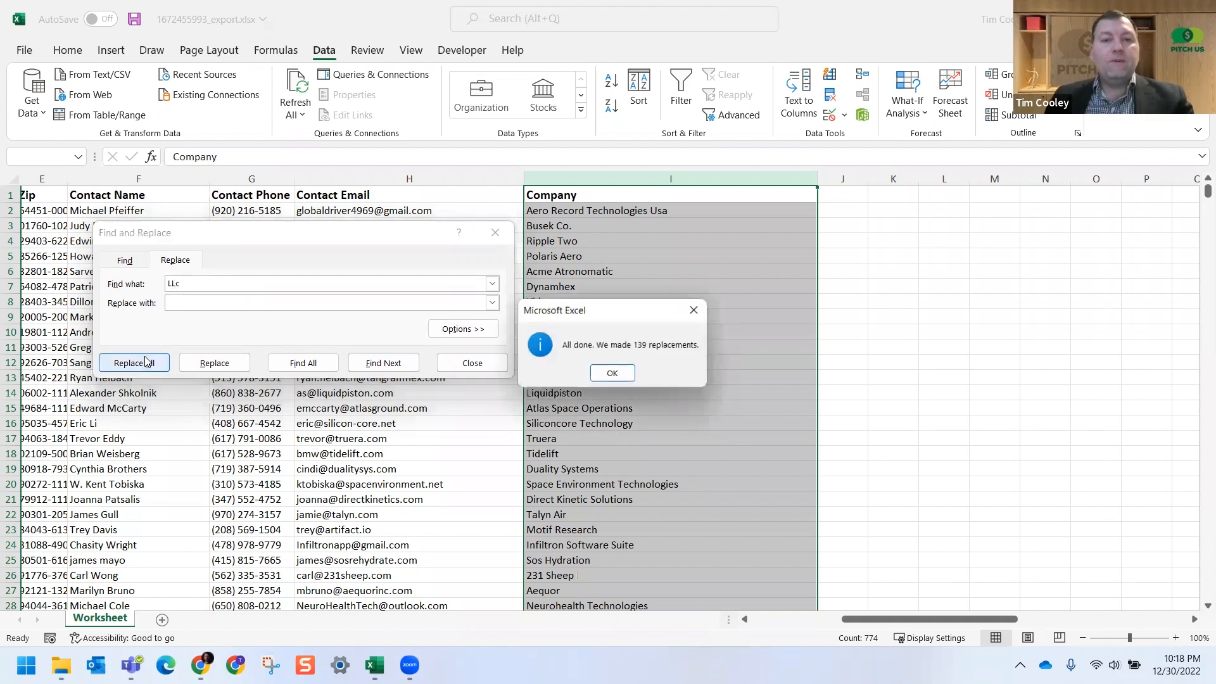
left_click(615, 375)
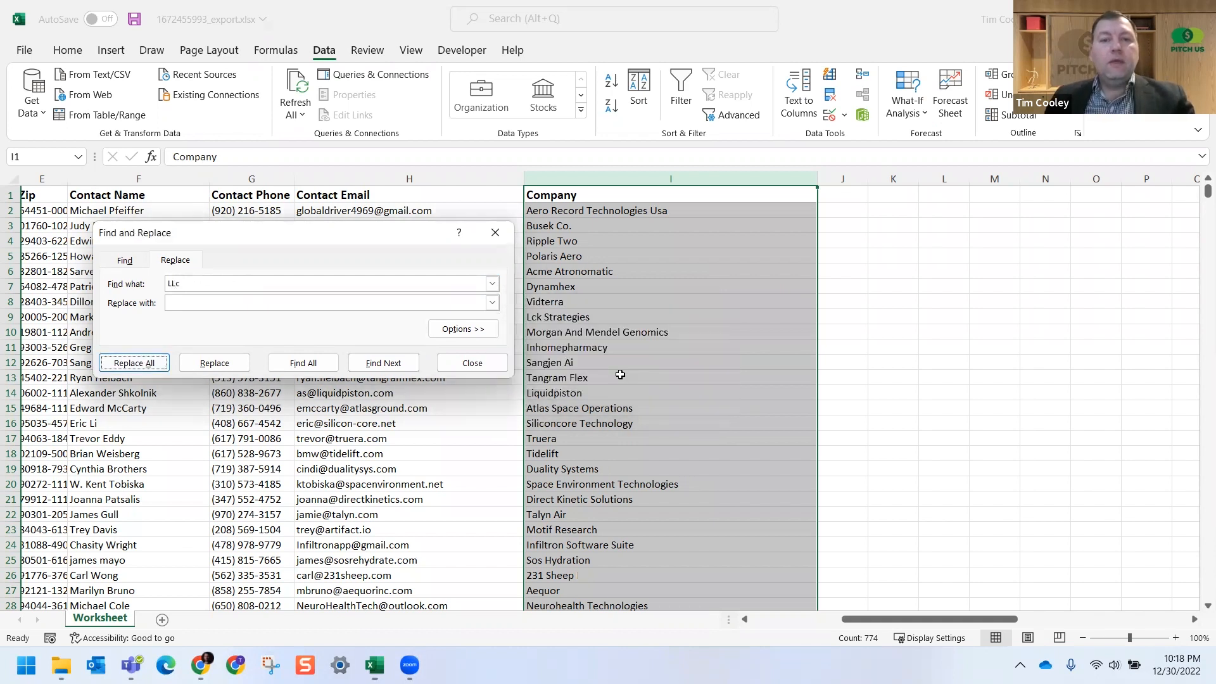
left_click(499, 234)
Step: Delete the leftover trailing comma from the company name Macro-Eyes in cell I48
scroll(652, 333, "down", 5)
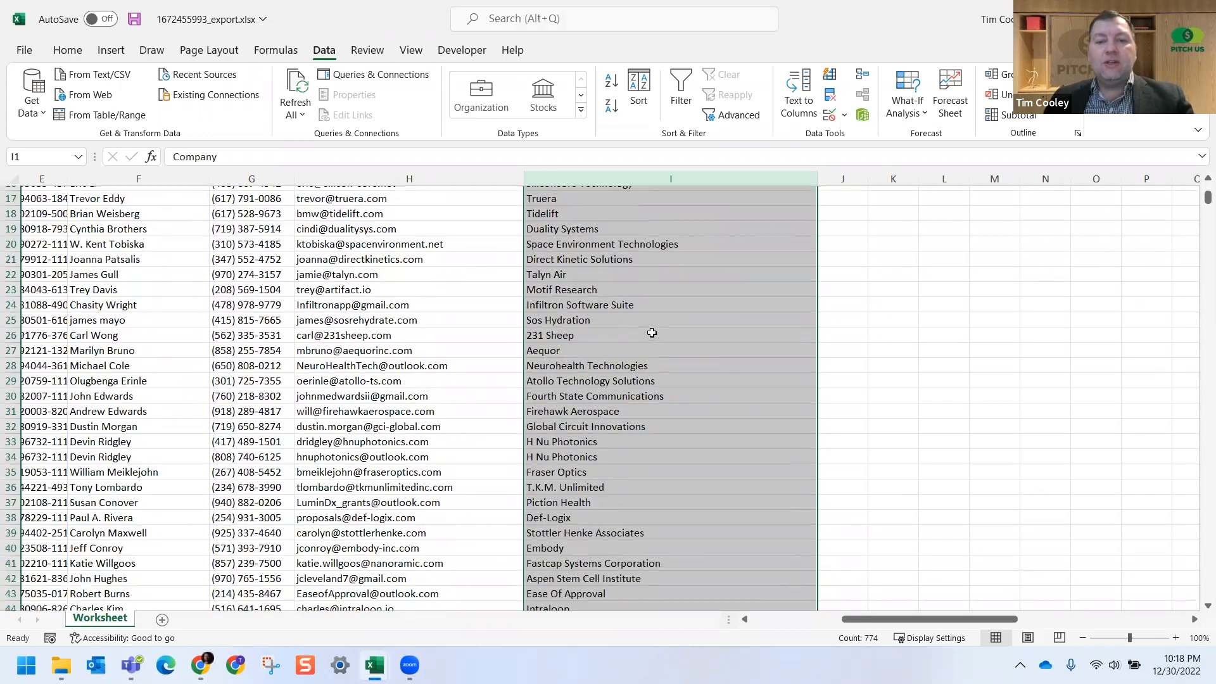
scroll(652, 332, "down", 7)
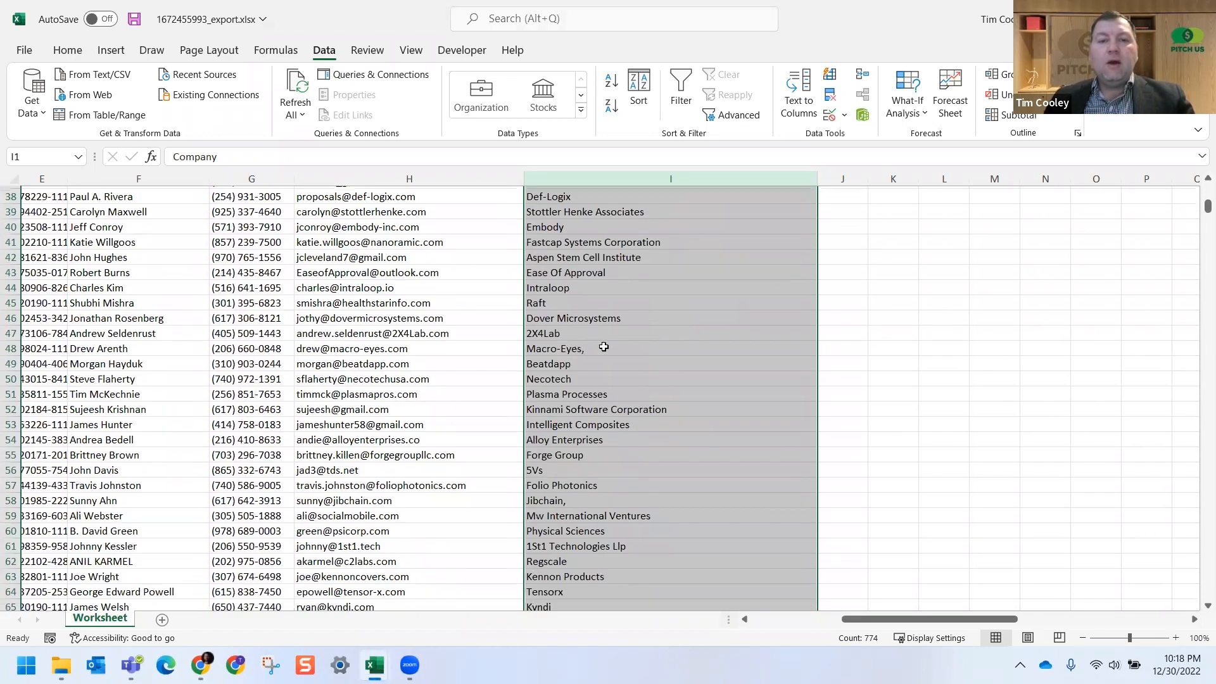
scroll(646, 337, "up", 8)
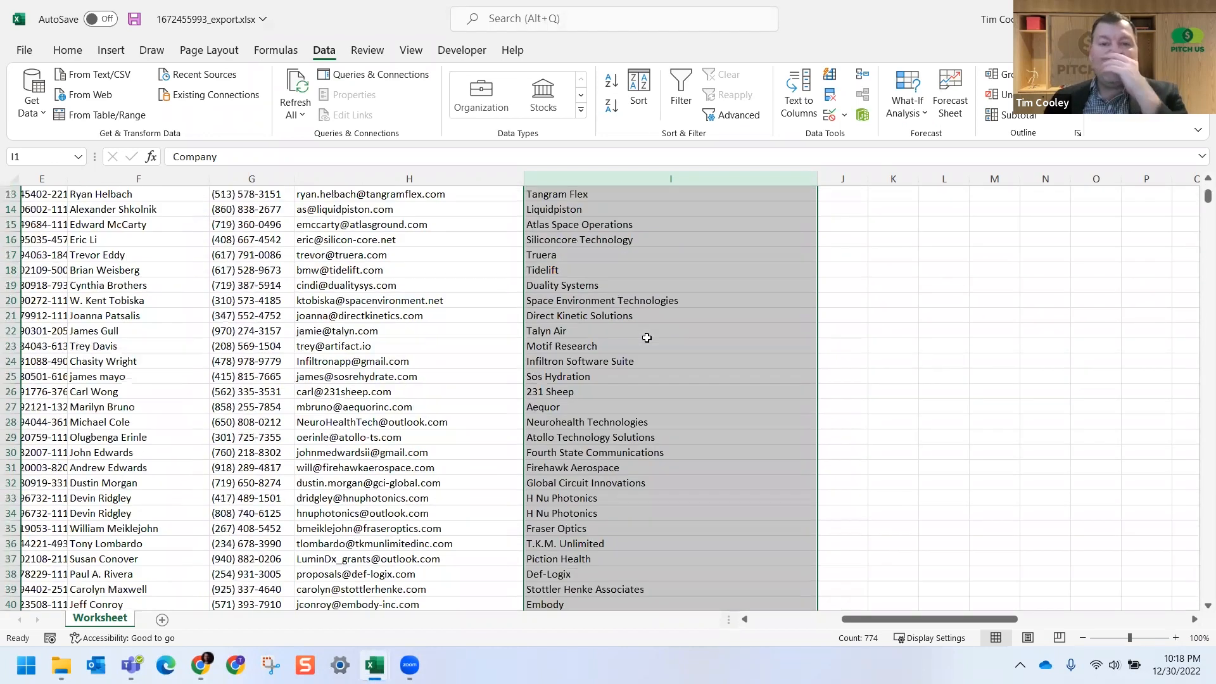
scroll(646, 338, "up", 4)
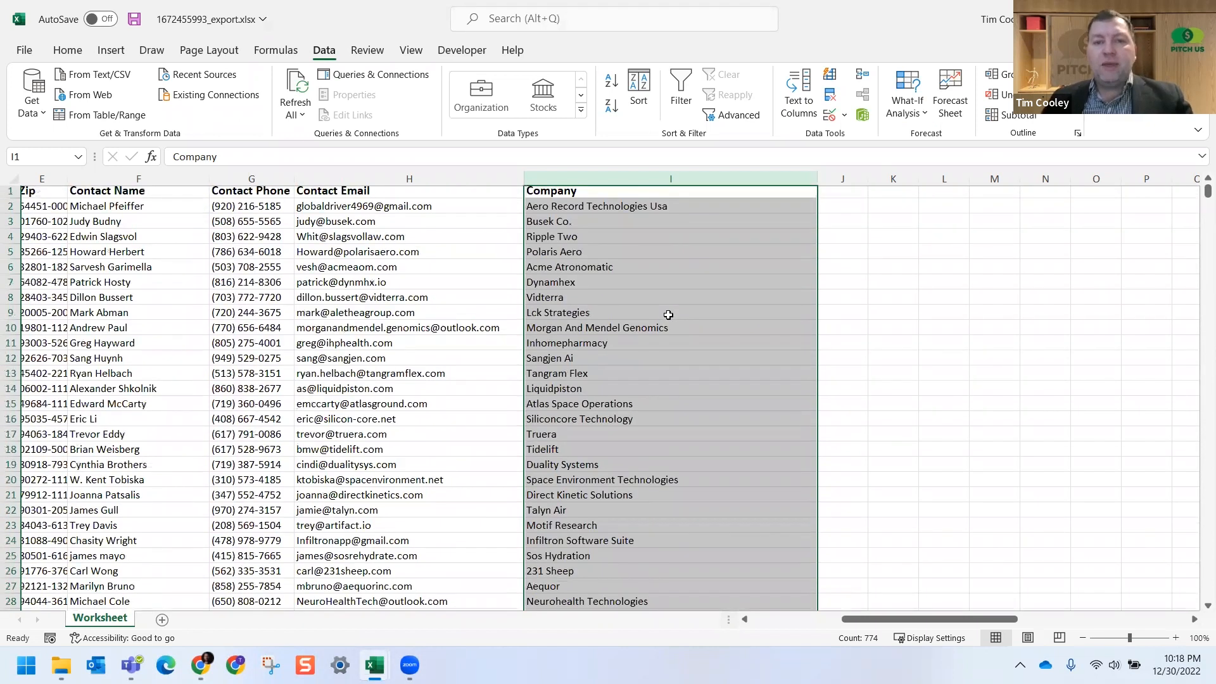
scroll(660, 331, "down", 8)
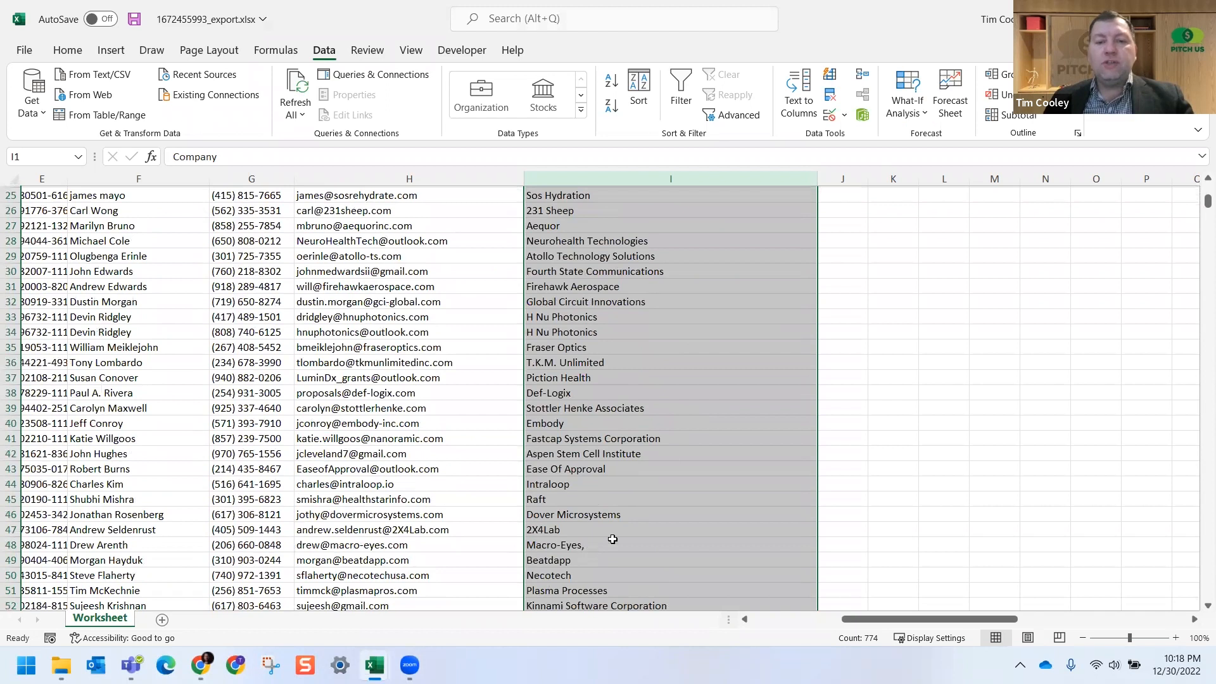
key("ctrl+Up")
scroll(621, 535, "down", 8)
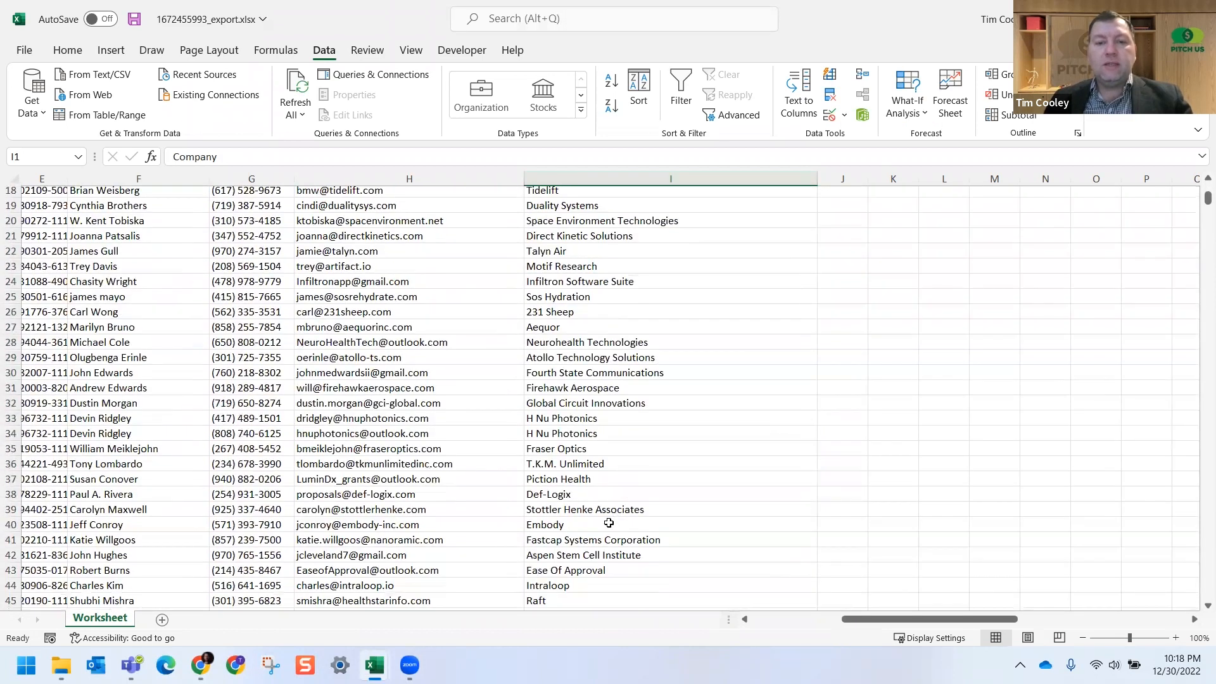
scroll(605, 520, "down", 1)
double_click(604, 494)
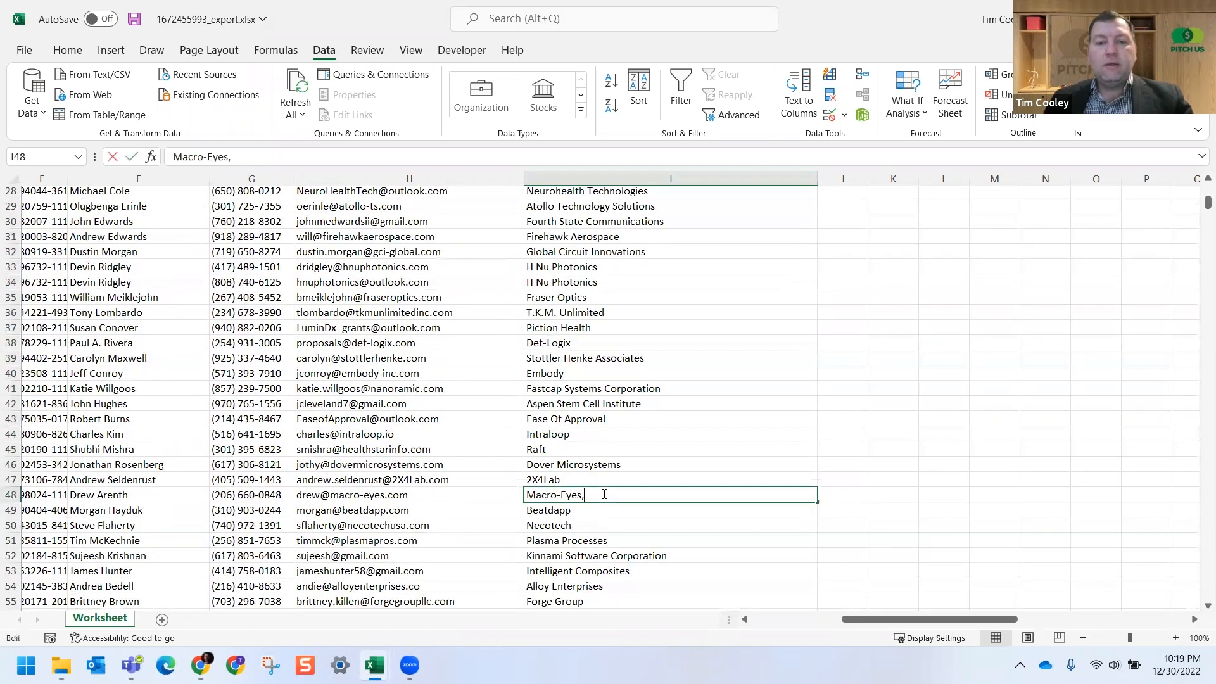
left_click(623, 476)
scroll(623, 472, "down", 12)
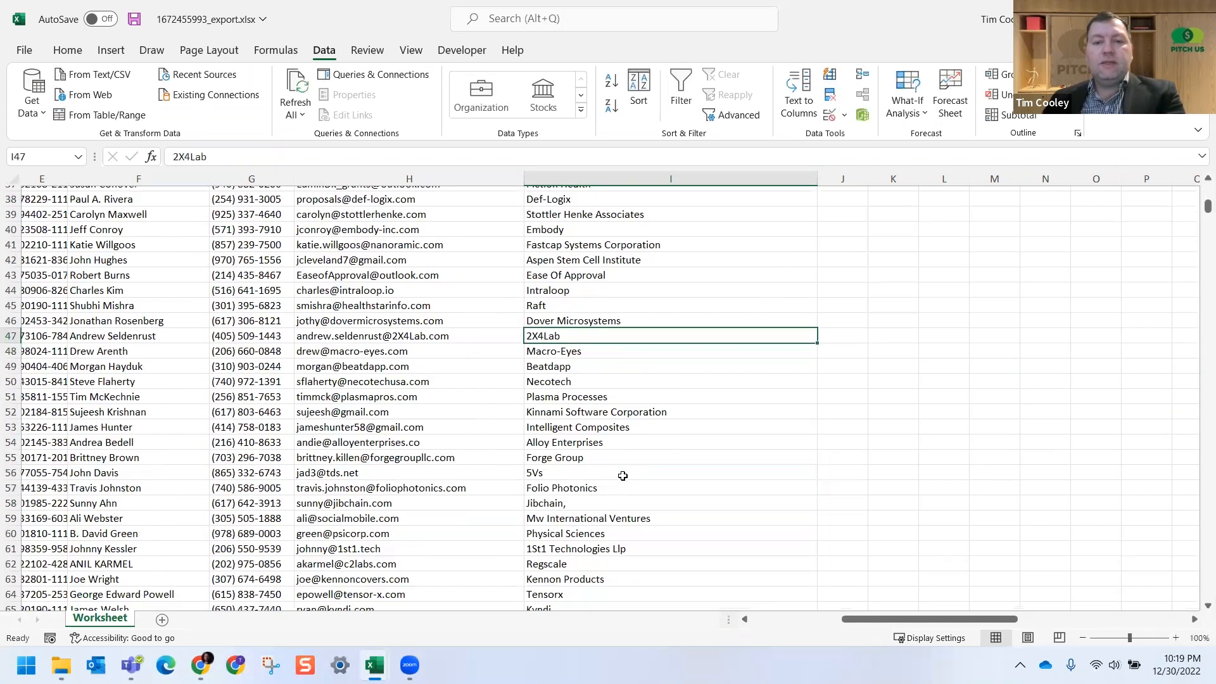
scroll(623, 463, "down", 1)
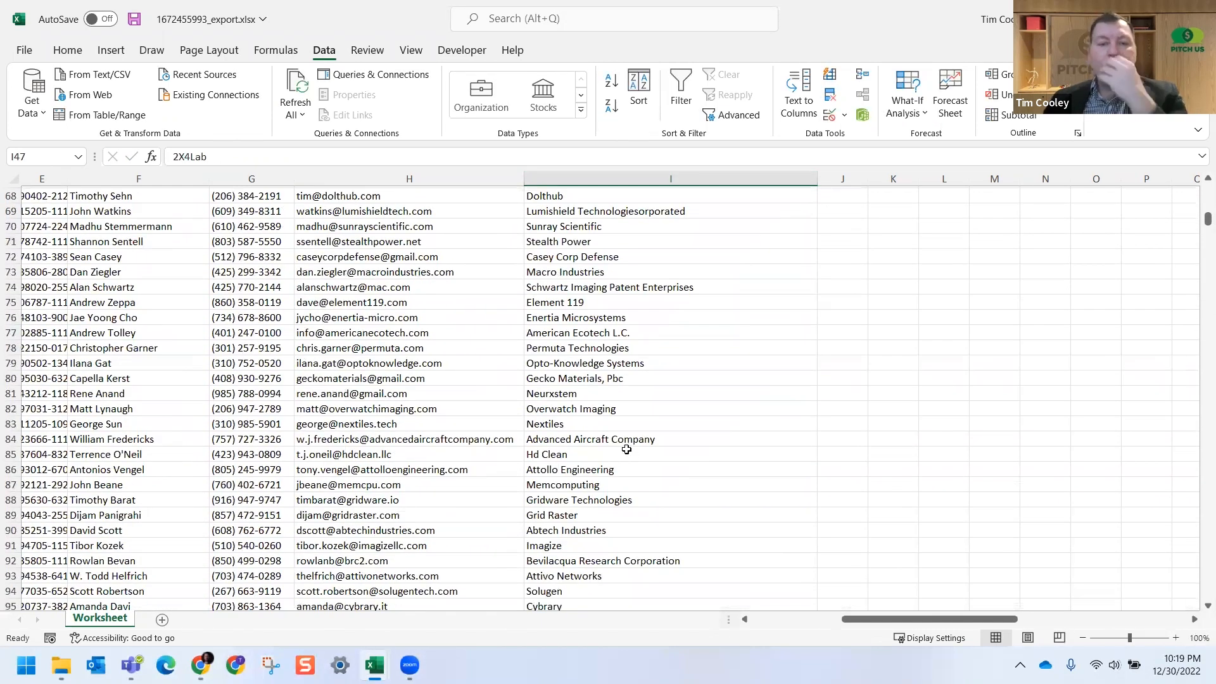
scroll(630, 449, "up", 2)
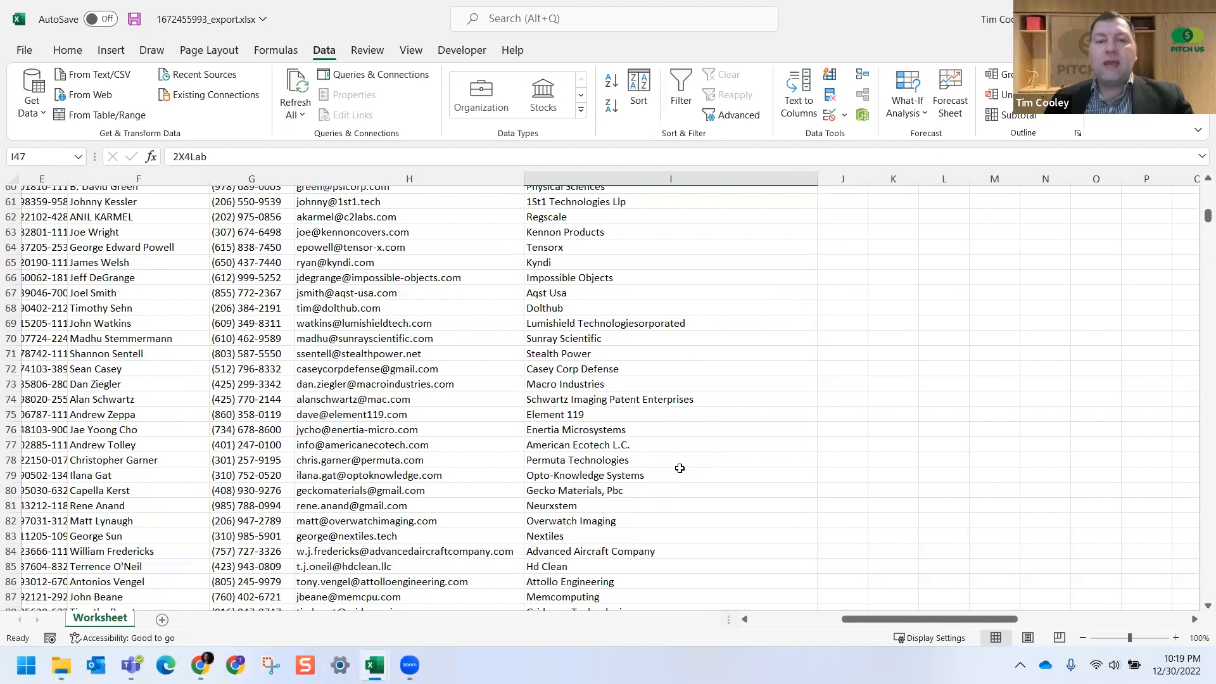
scroll(679, 465, "up", 20)
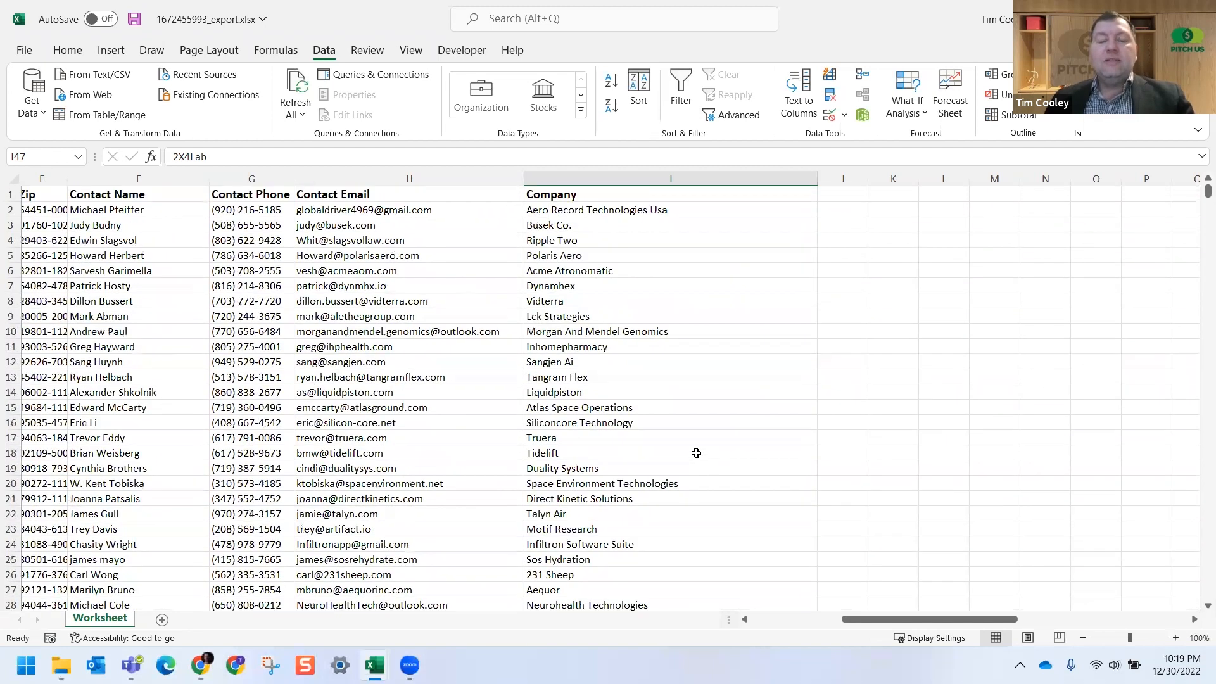
Step: Copy the cleaned Company column I and paste it over the original company names in column A
left_click(624, 179)
key("ctrl+c")
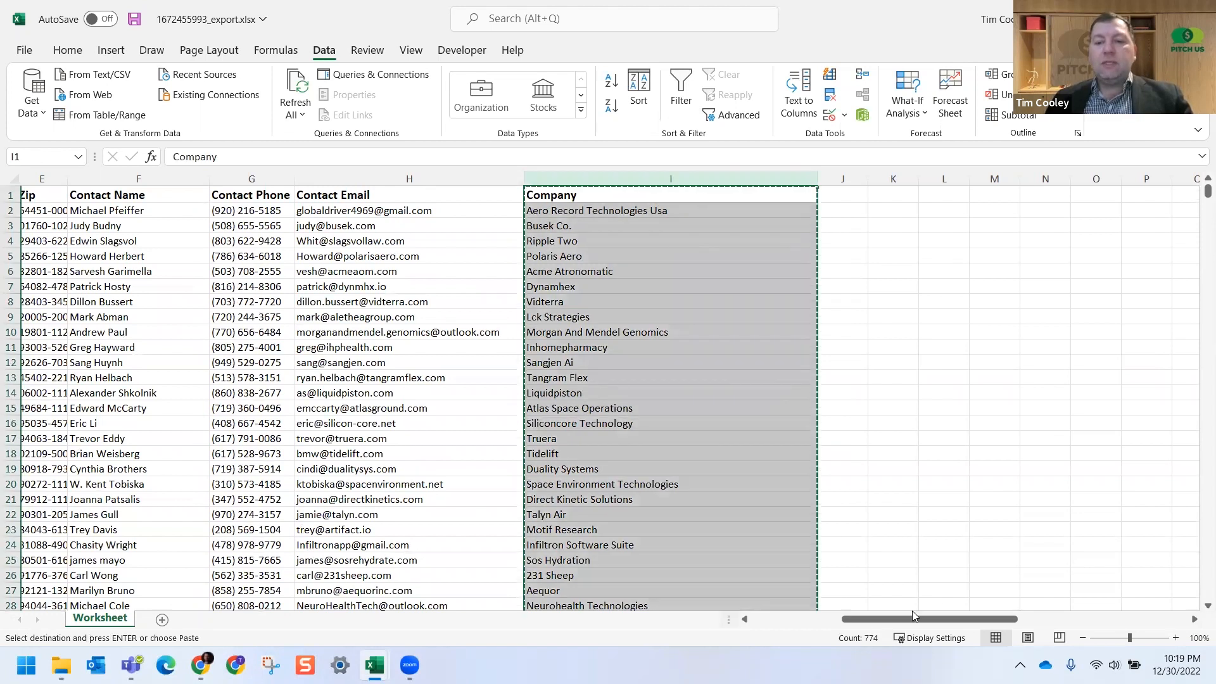
left_click_drag(870, 619, 779, 619)
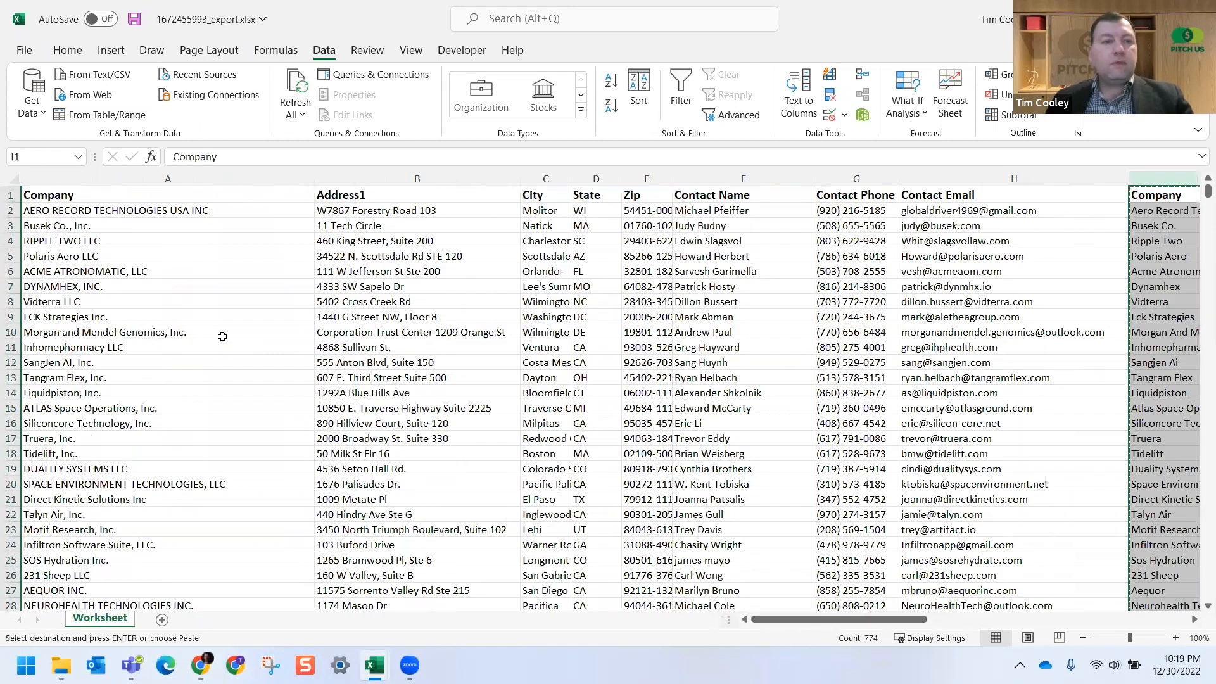
right_click(103, 180)
left_click(165, 297)
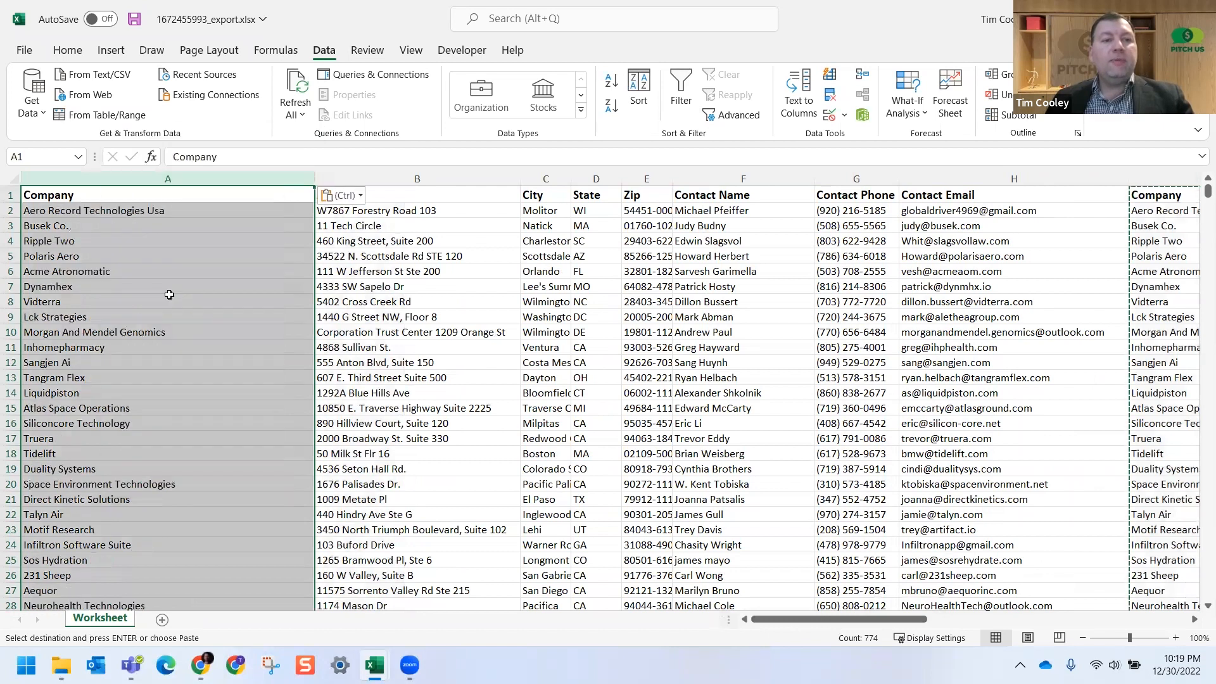
left_click(167, 300)
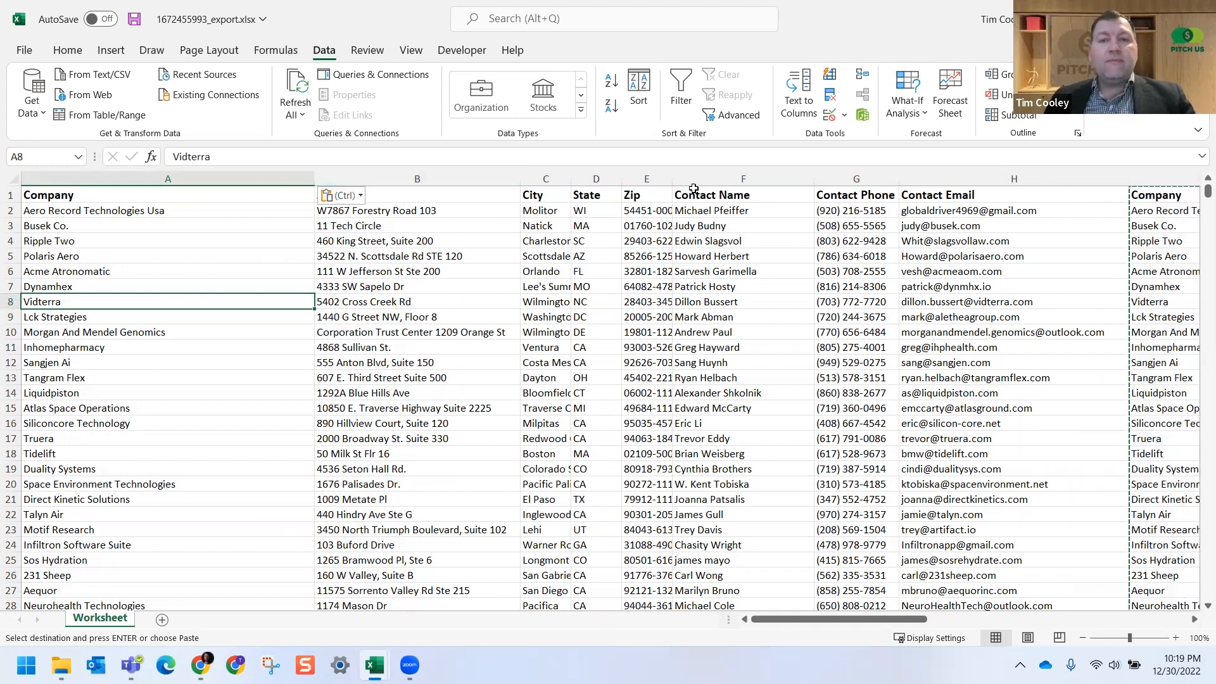
Step: Copy the Contact Name column F into the empty column J beside the cleaned company names
left_click(713, 175)
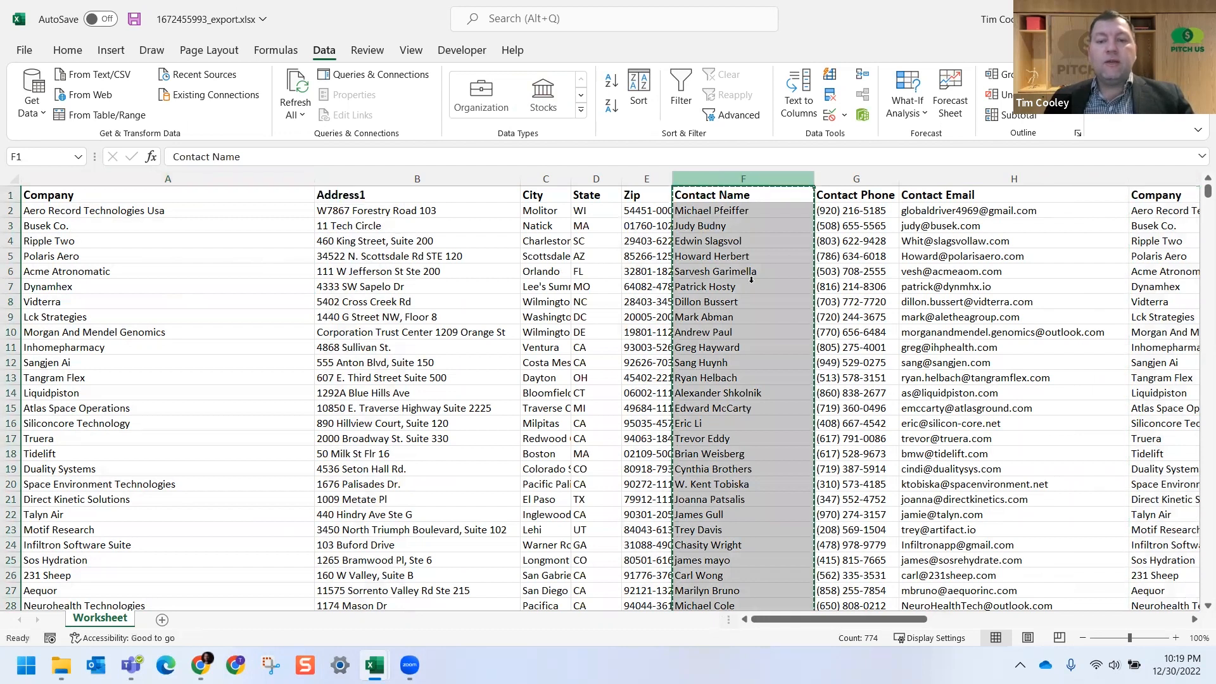
left_click(1194, 621)
left_click(1194, 621)
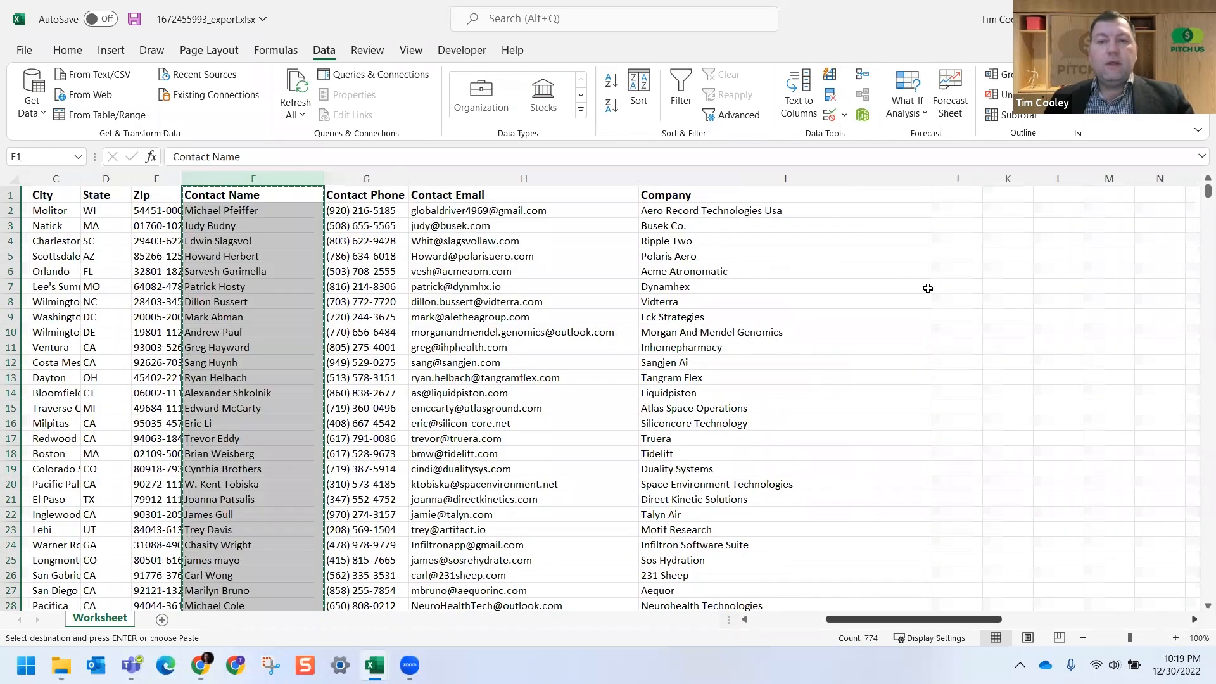
left_click(1194, 620)
left_click(894, 180)
key("ctrl+v")
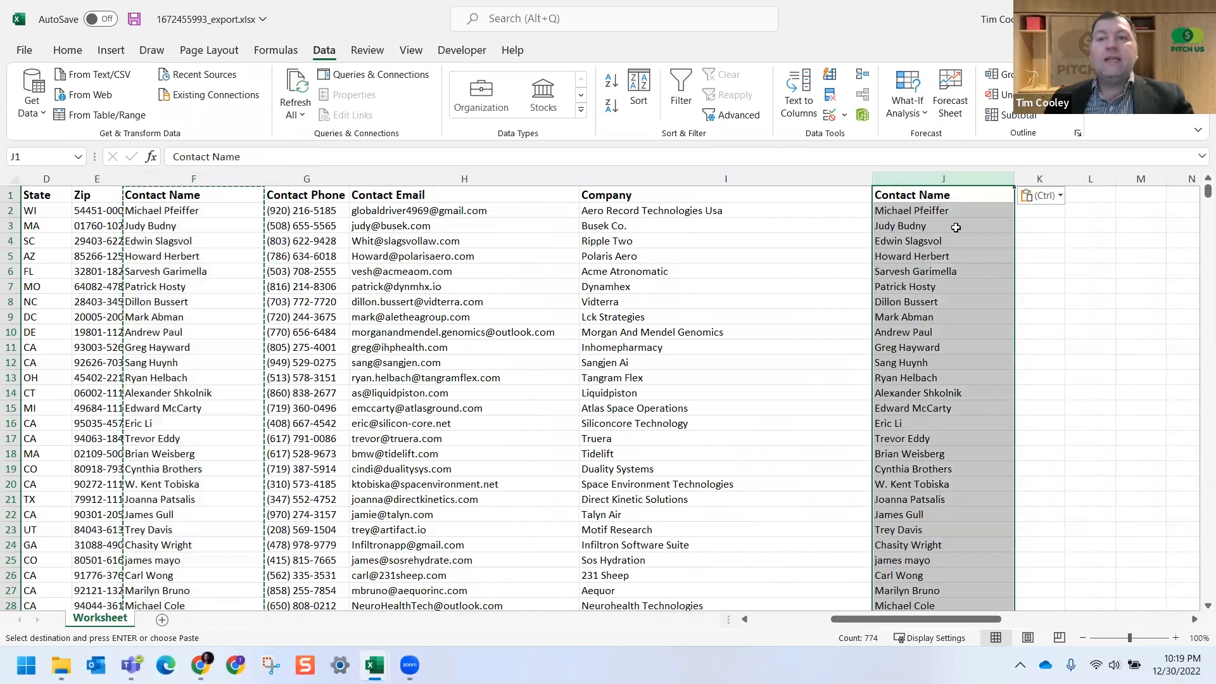
Step: Enter the headers "First name" in K1 and "Last Name" in L1
left_click(1193, 620)
left_click(1193, 620)
left_click(1193, 620)
left_click(1194, 621)
left_click(1193, 621)
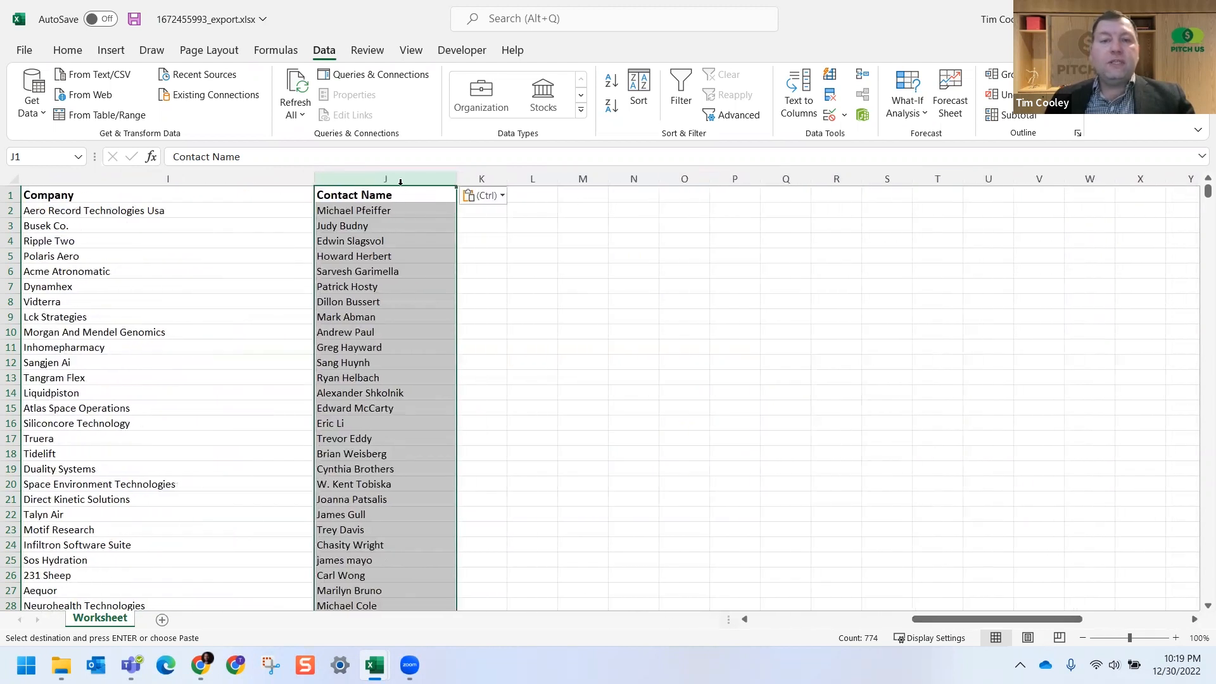
left_click(540, 195)
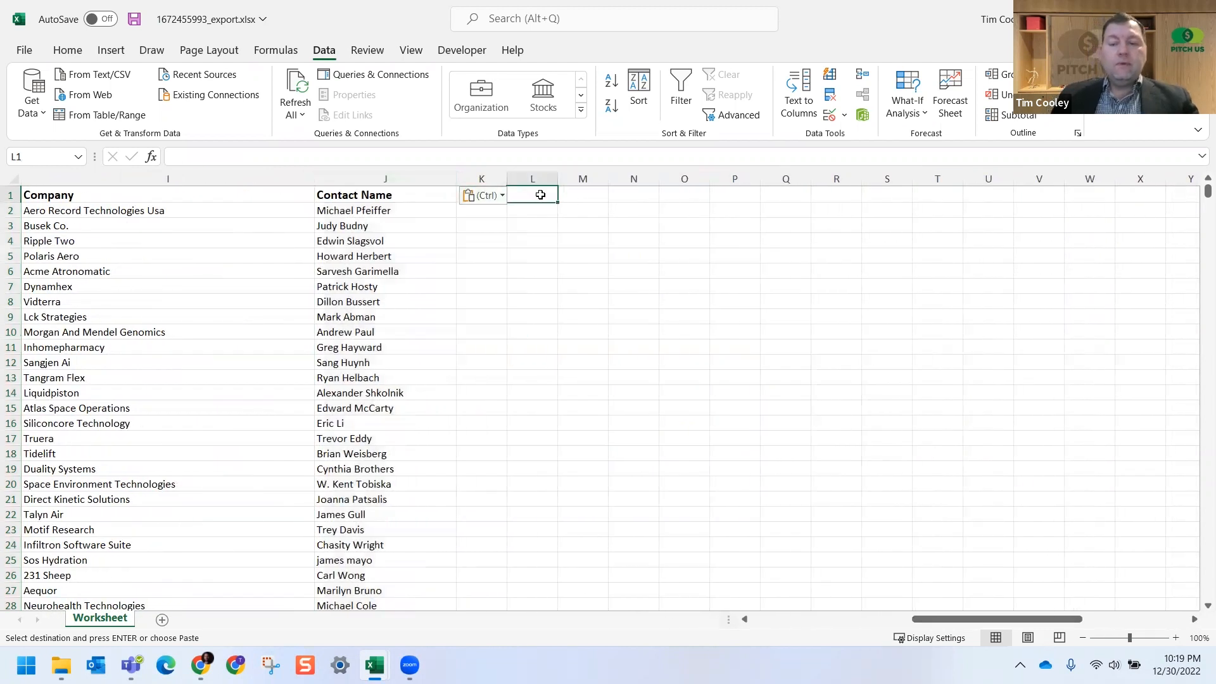
key("Left")
type("fIRST")
key("BackSpace")
key("BackSpace")
key("BackSpace")
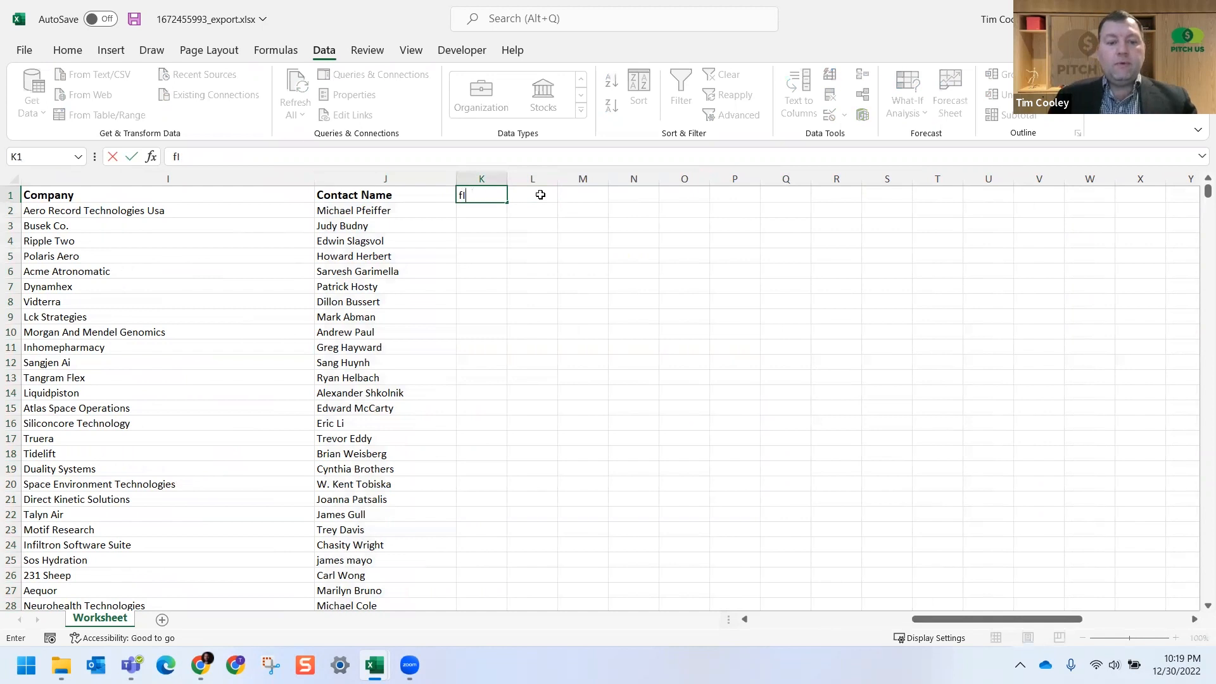
key("BackSpace")
type("irst ")
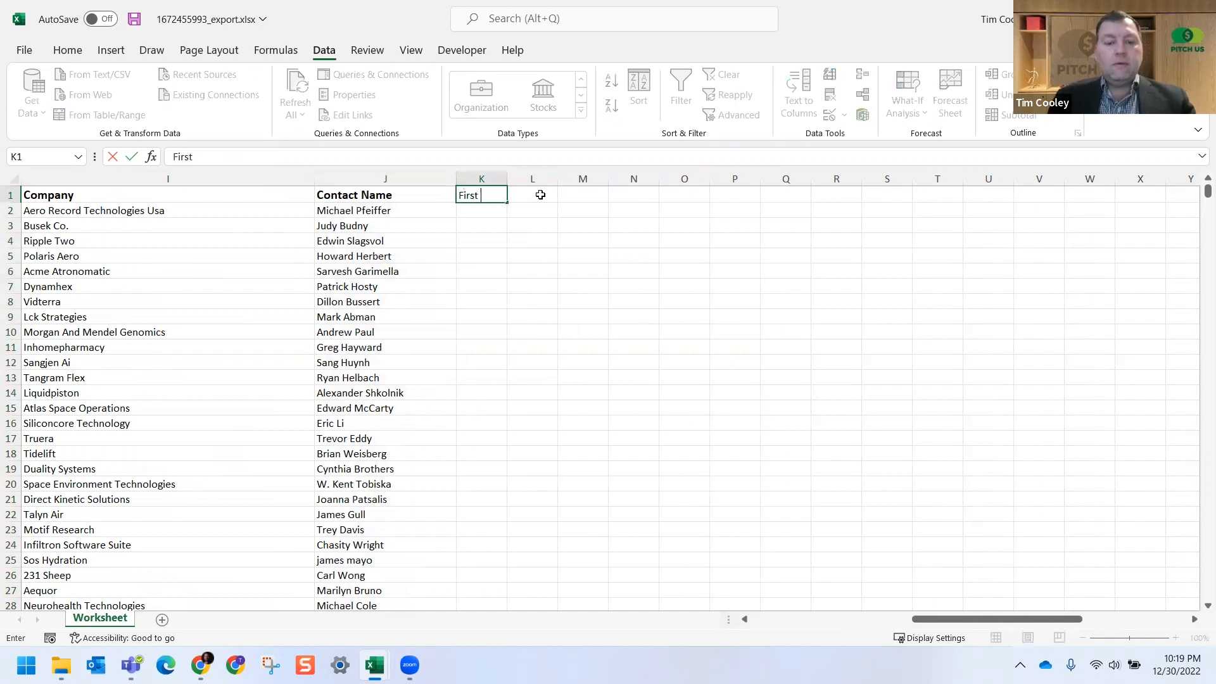
type("name")
key("Tab")
type("Las")
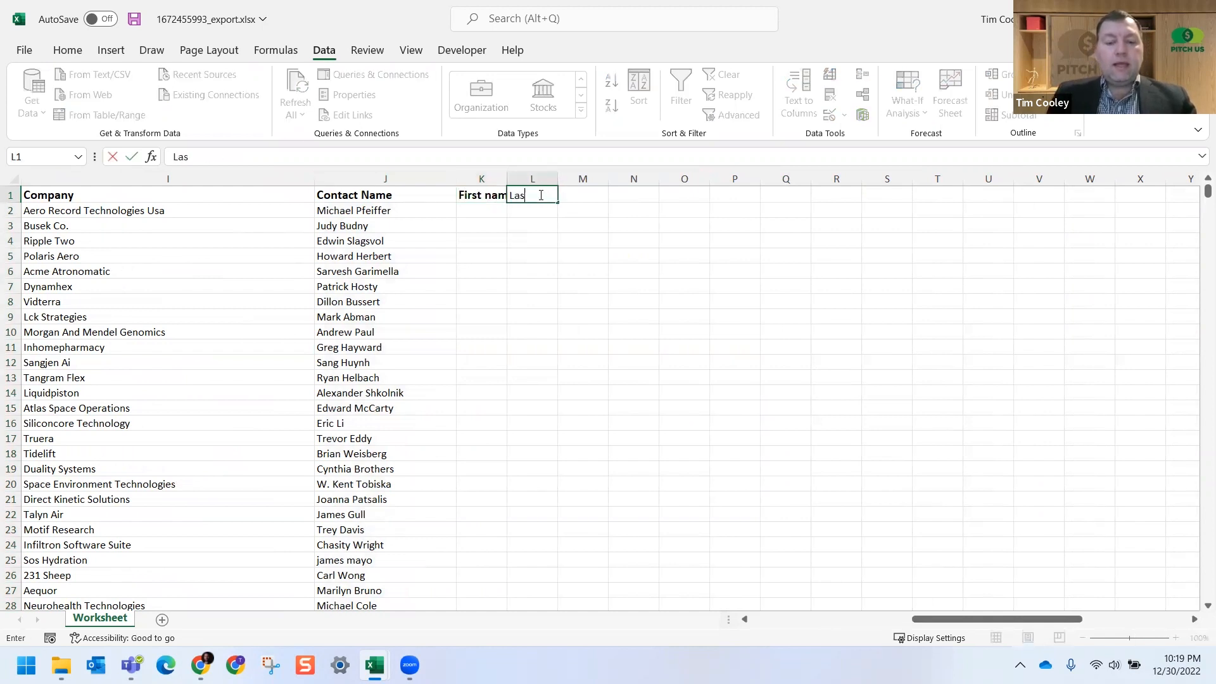
type("t Name")
key("Tab")
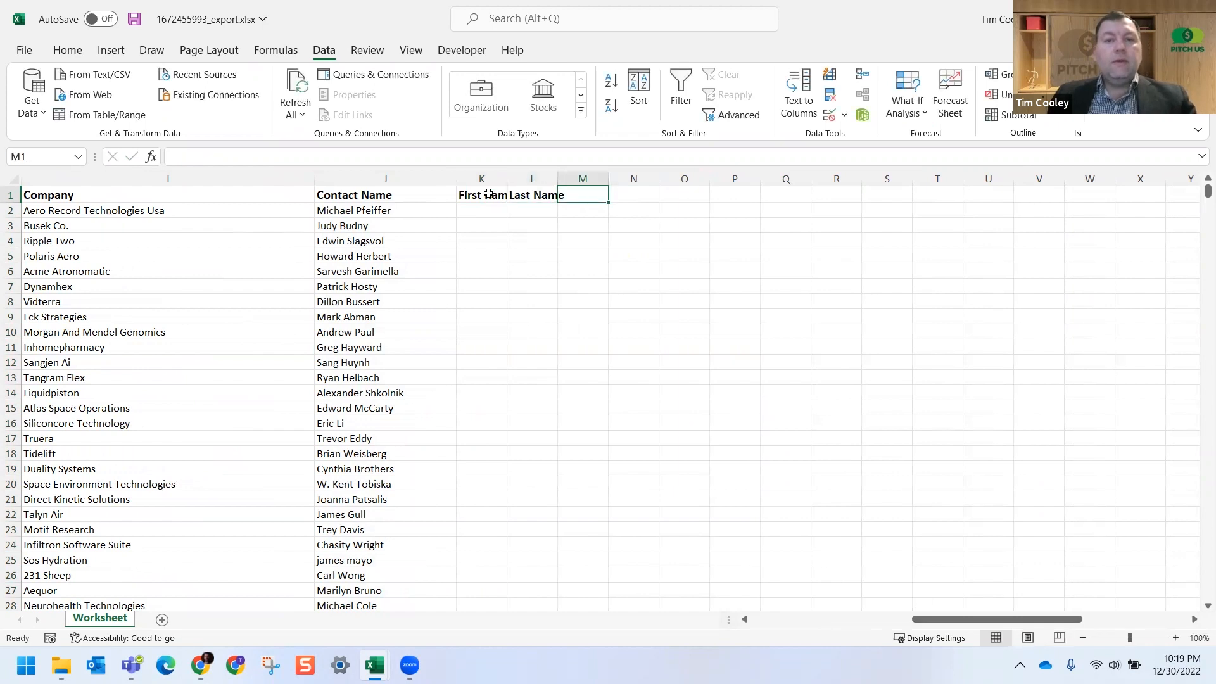
Step: Correct the header in K1 to "First Name" and autofit the widths of columns K and L
double_click(488, 195)
key("BackSpace")
type("N")
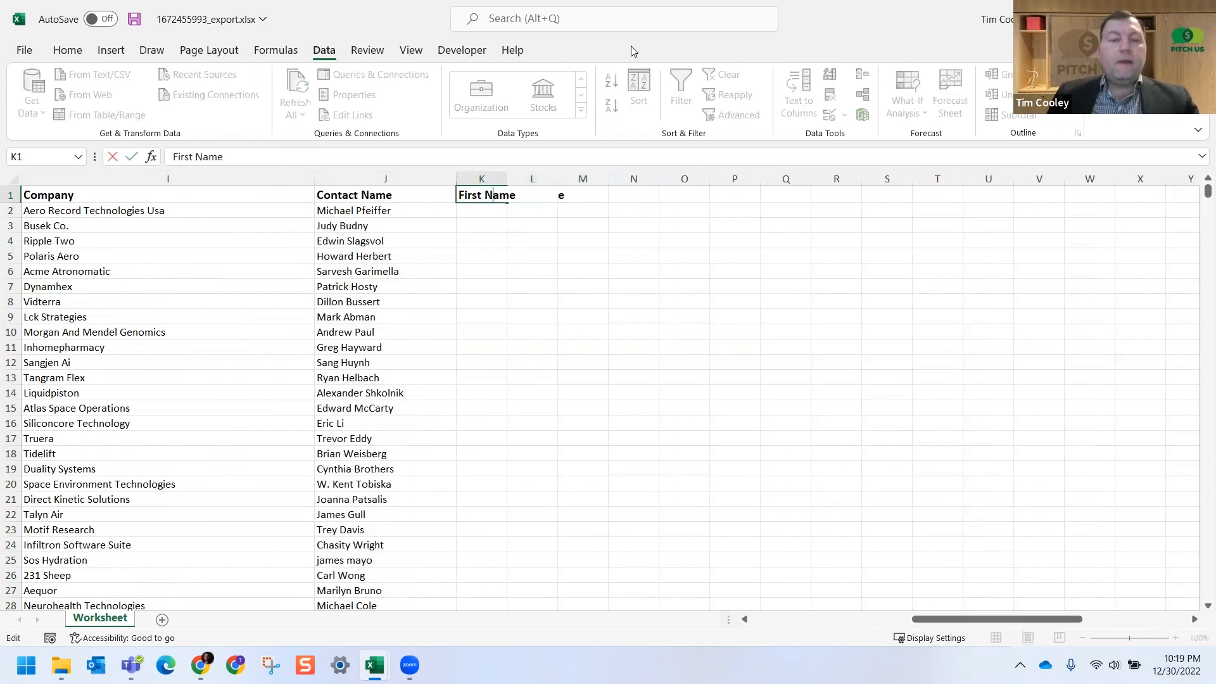
key("Tab")
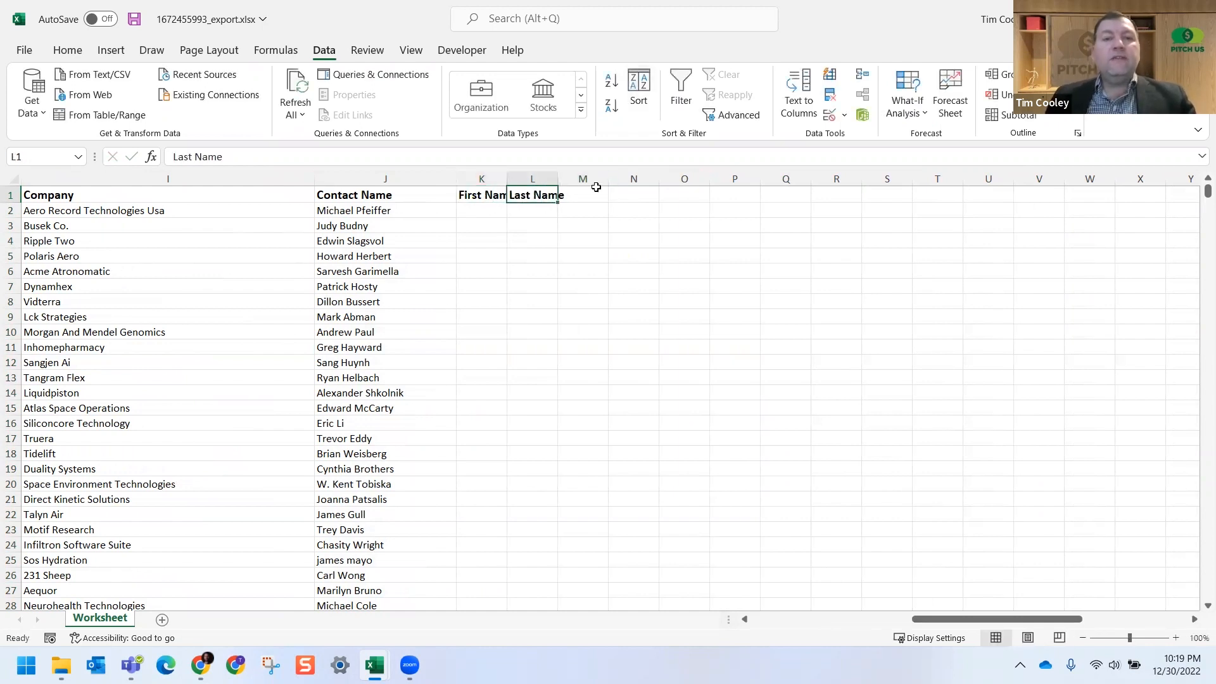
double_click(505, 174)
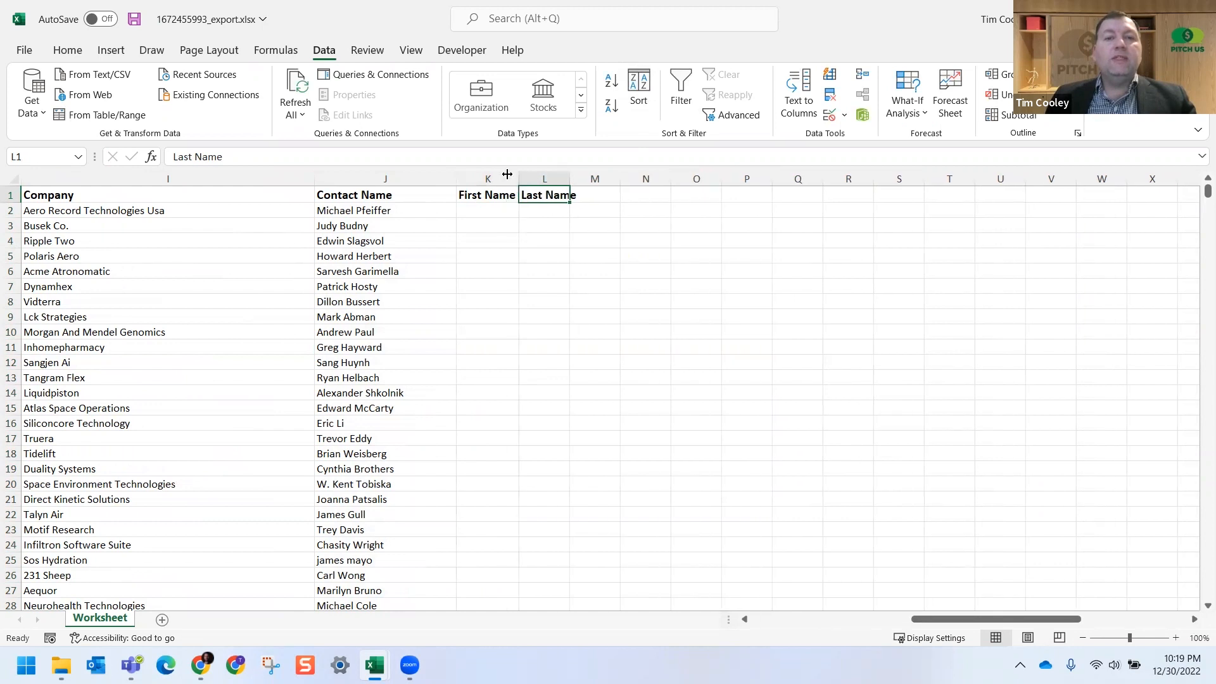
double_click(571, 176)
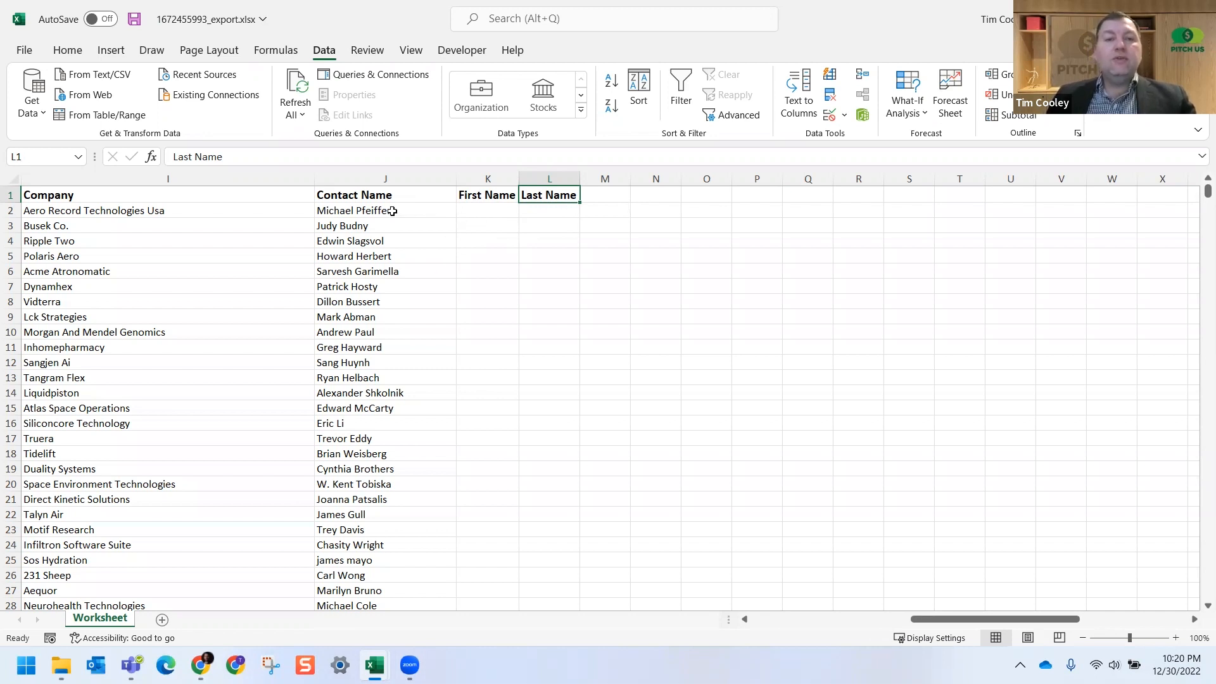
Step: Clear the First Name and Last Name headers from cells K1 and L1
left_click(389, 178)
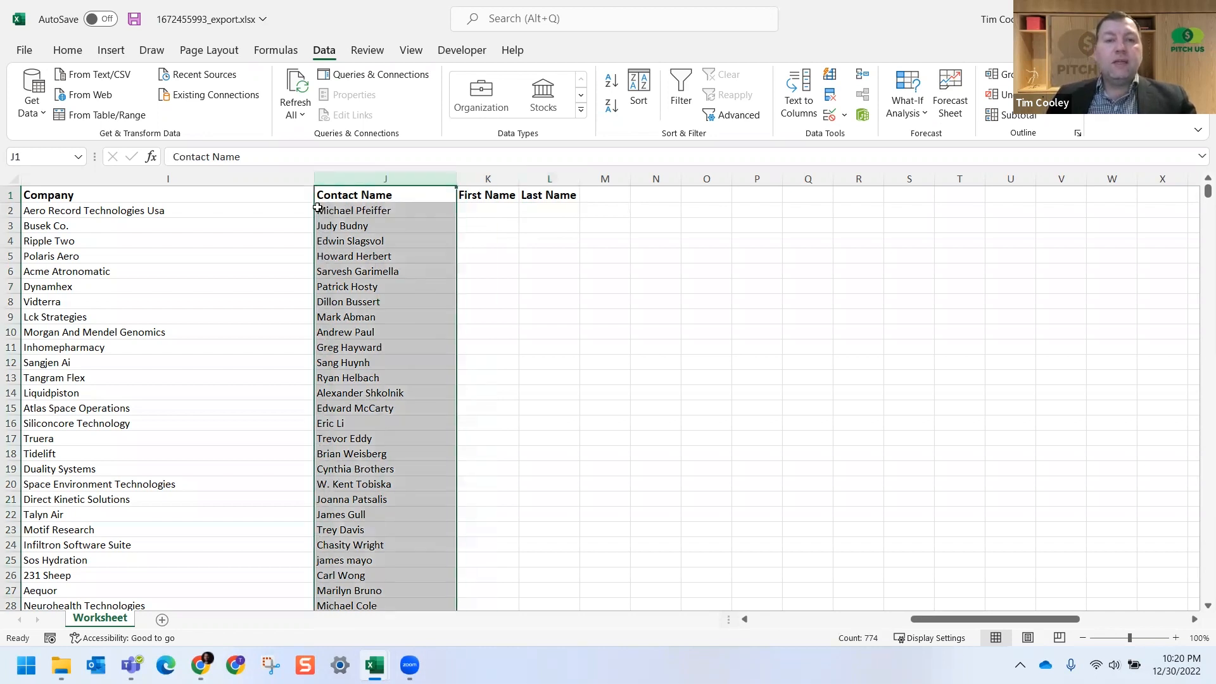
left_click_drag(492, 193, 573, 196)
key("Delete")
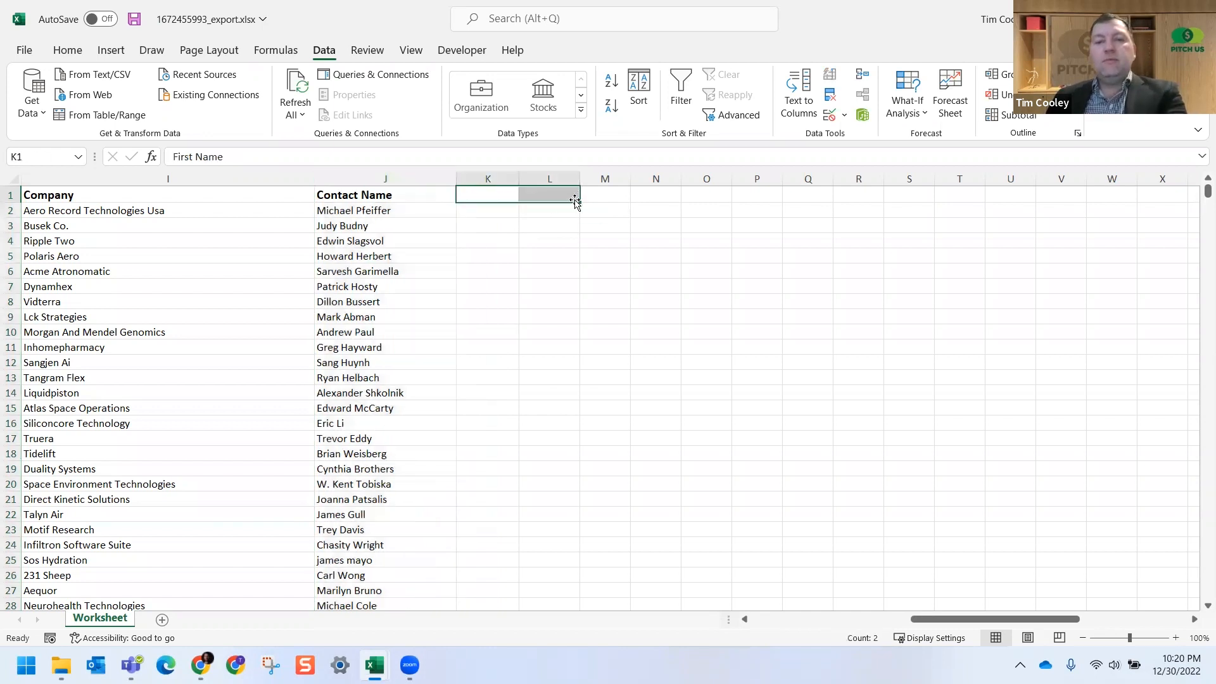
Step: Split the Contact Name column J with Text to Columns as delimited data, adding Space as a delimiter and keeping the destination $J$1
left_click(375, 178)
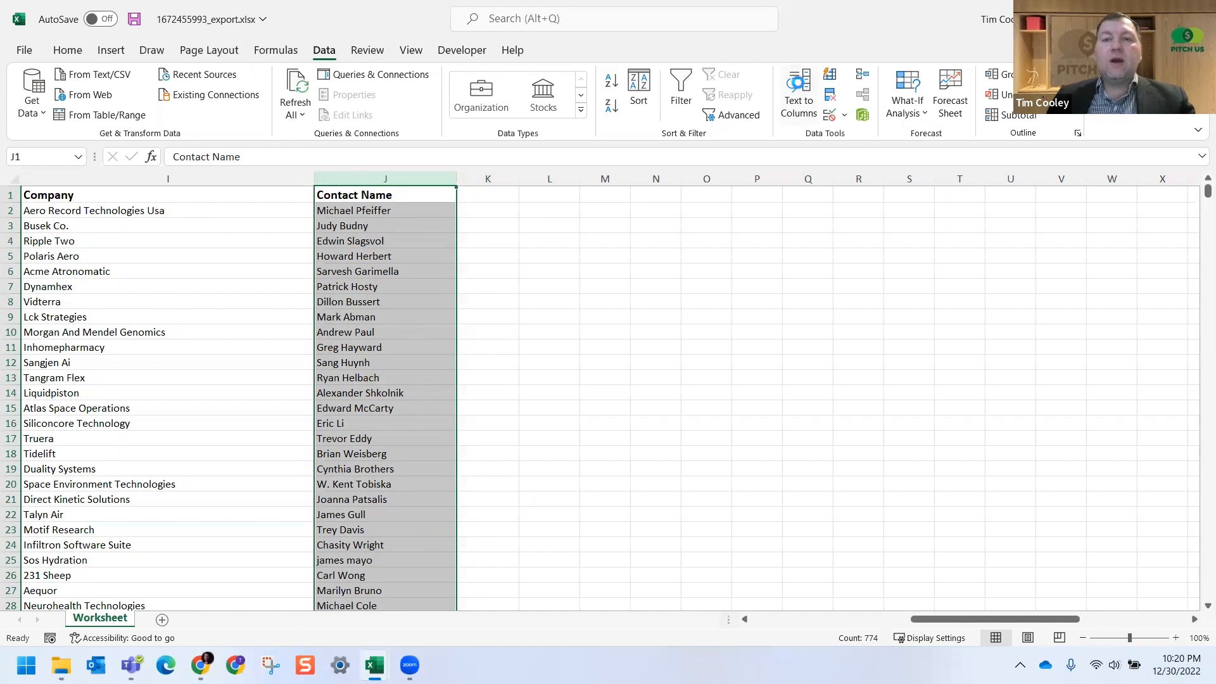
left_click(800, 87)
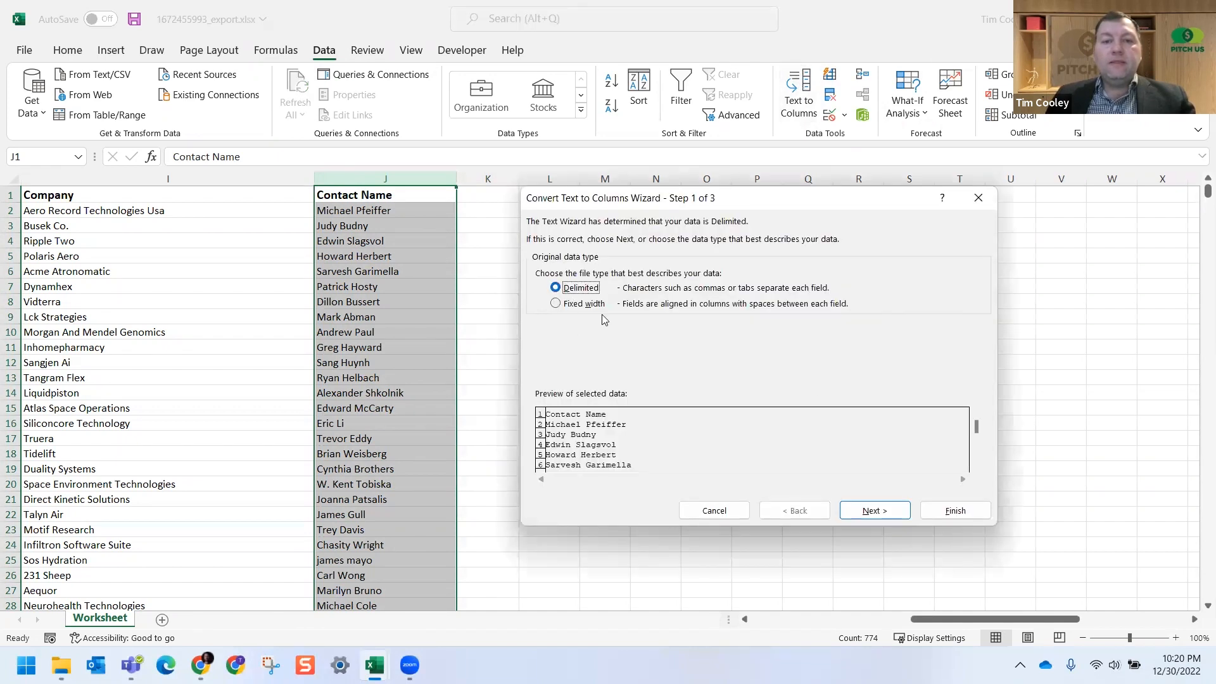
left_click(883, 513)
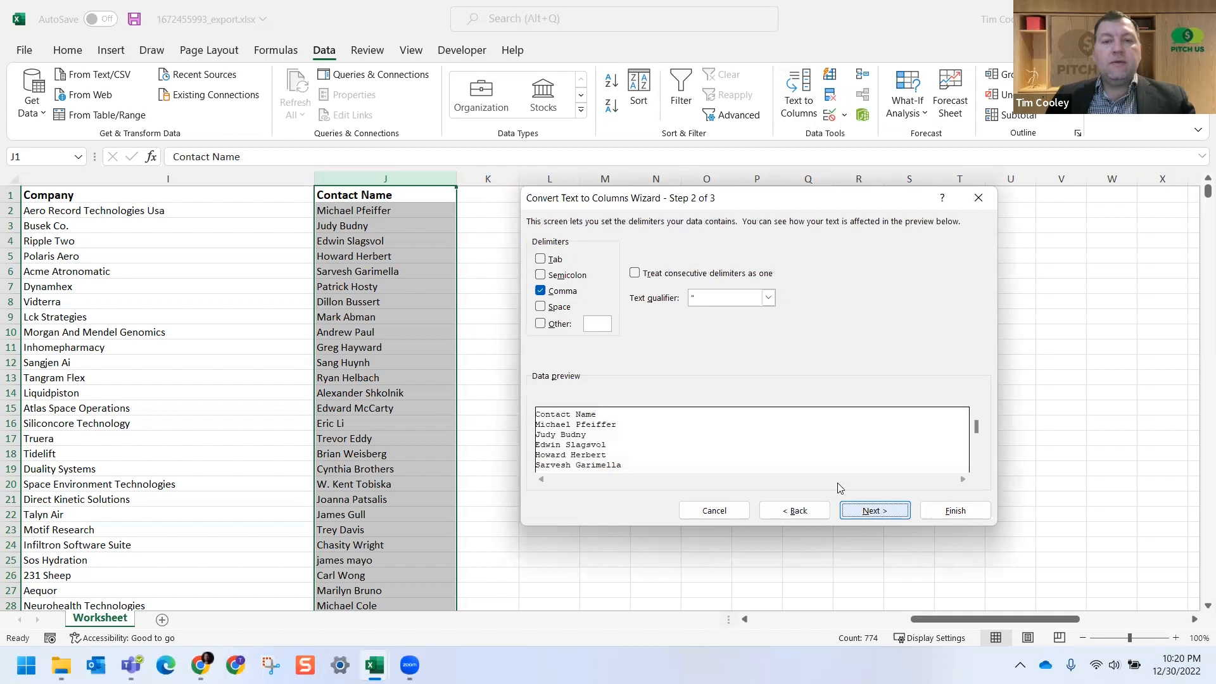
left_click(541, 307)
left_click(877, 512)
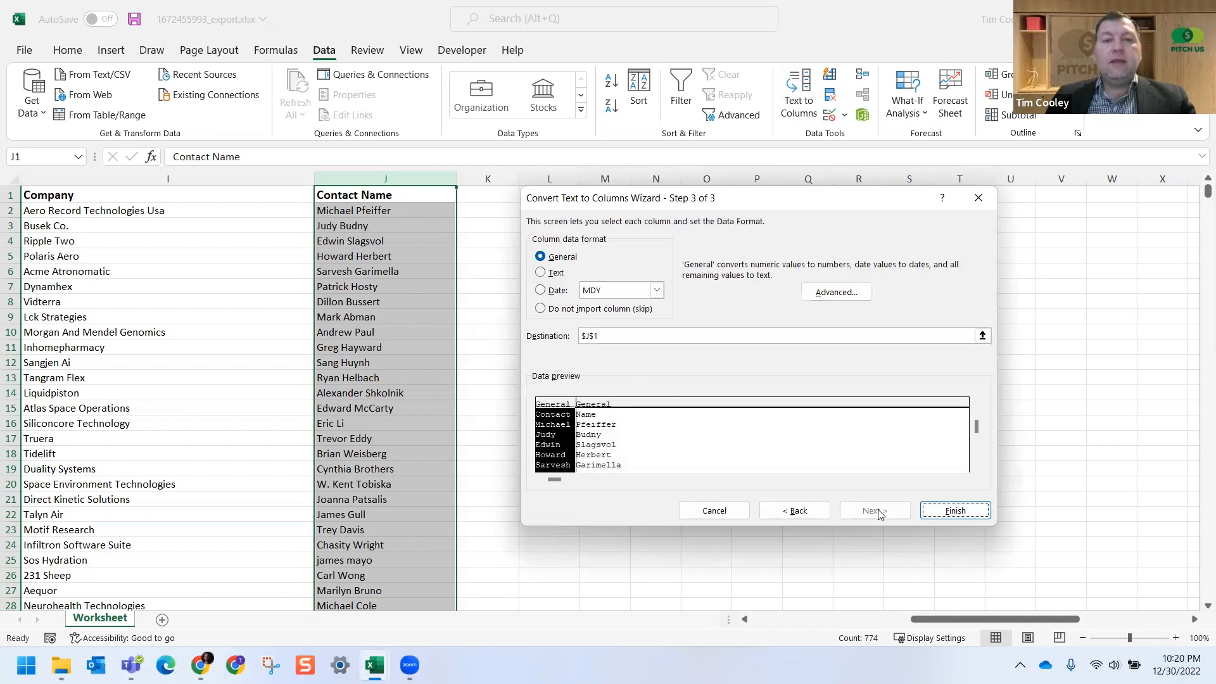
left_click(955, 509)
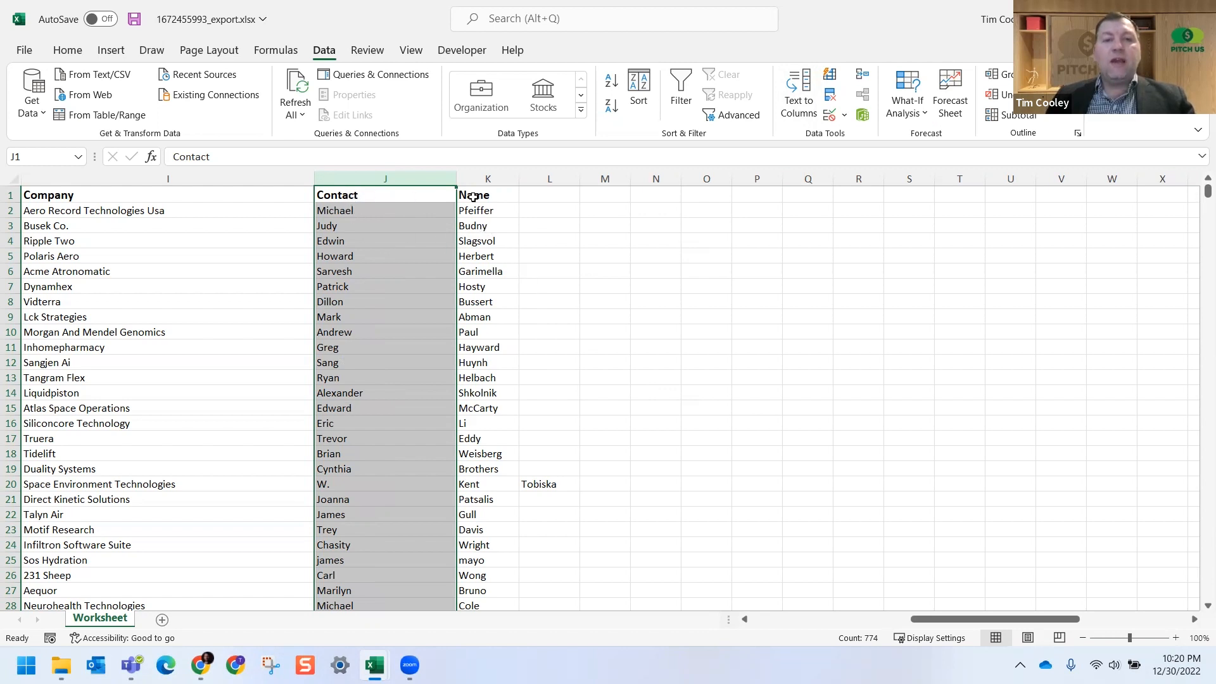
Step: Move the first and last name from K20:L20 into J20:K20, overwriting the leading initial
scroll(485, 389, "down", 1)
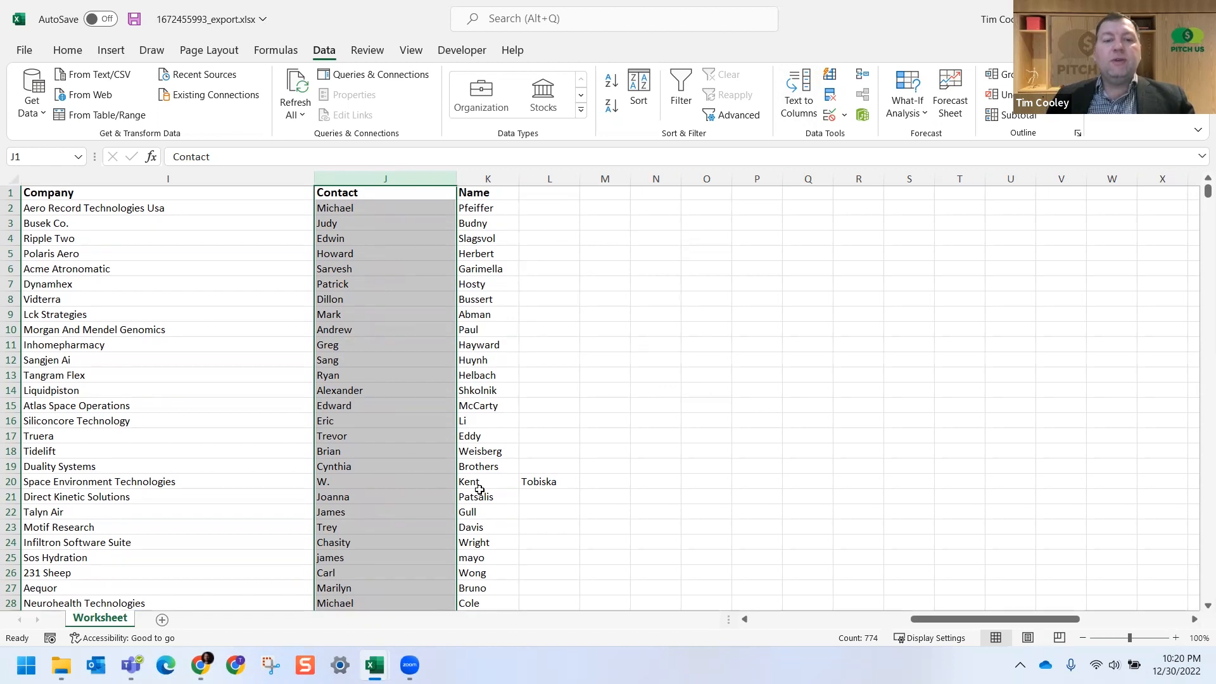
scroll(506, 483, "down", 1)
left_click(358, 467)
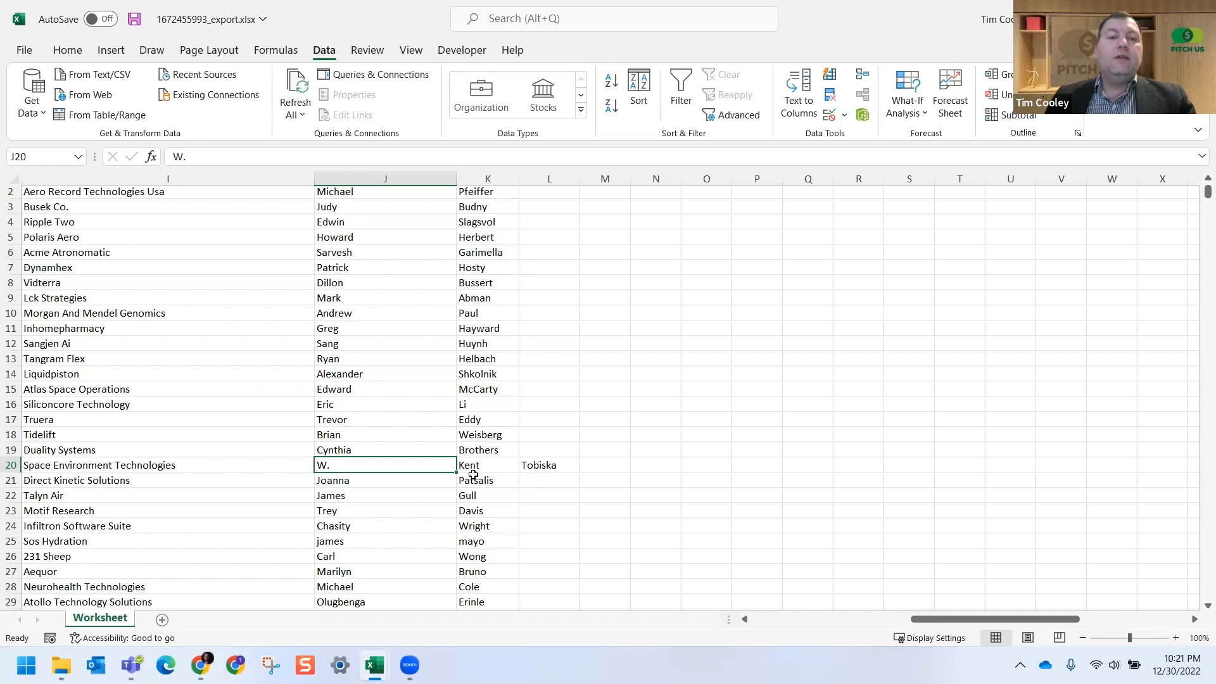
left_click_drag(492, 463, 551, 464)
key("ctrl+x")
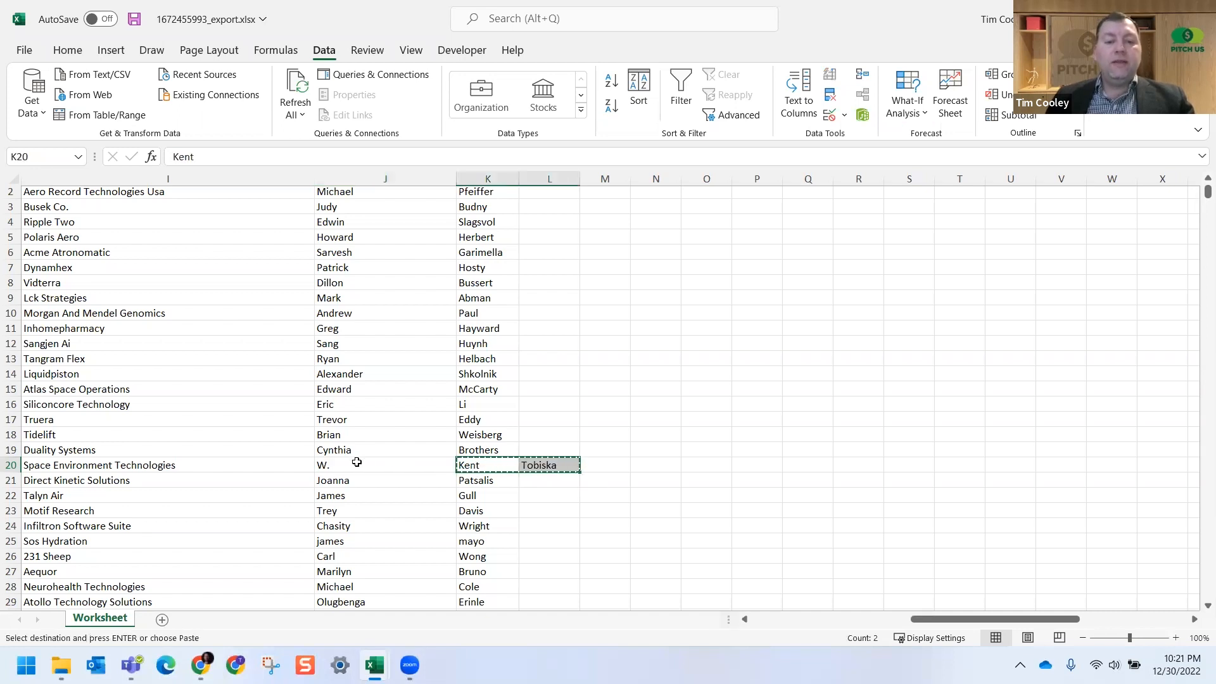
left_click(358, 464)
key("ctrl+v")
Step: Move the surname from L38 into K38, overwriting the middle initial in the Def-Logix row
scroll(377, 452, "down", 6)
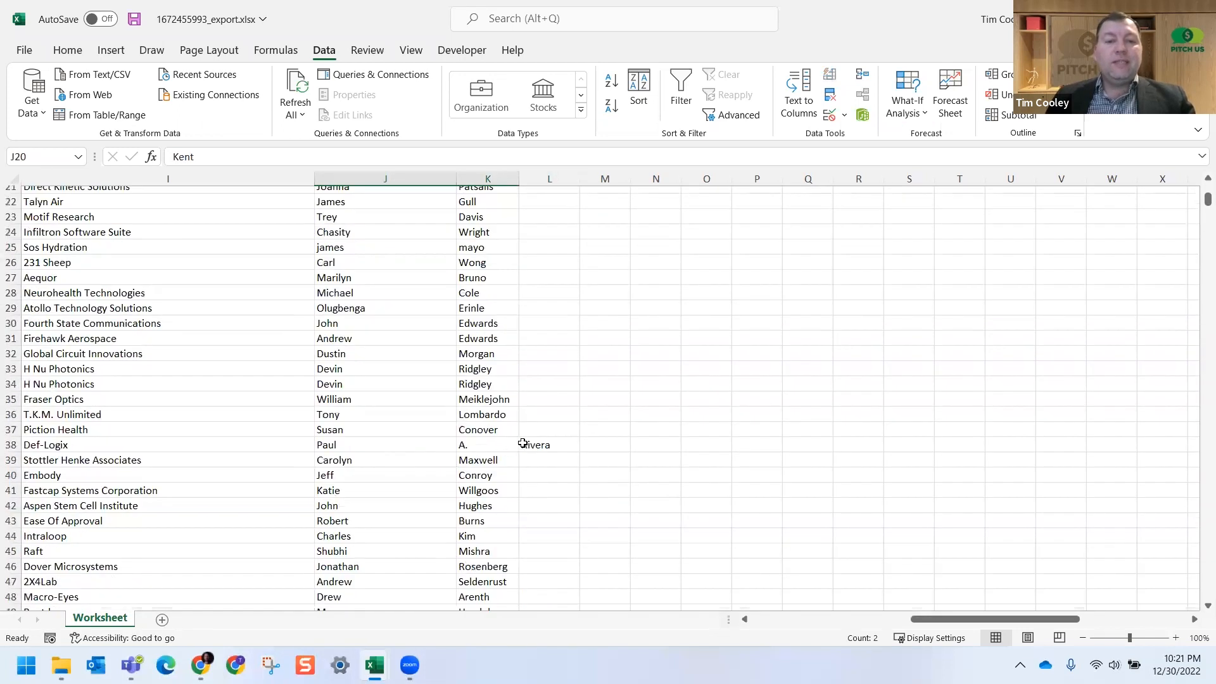
left_click(552, 442)
key("ctrl+x")
key("Left")
key("ctrl+v")
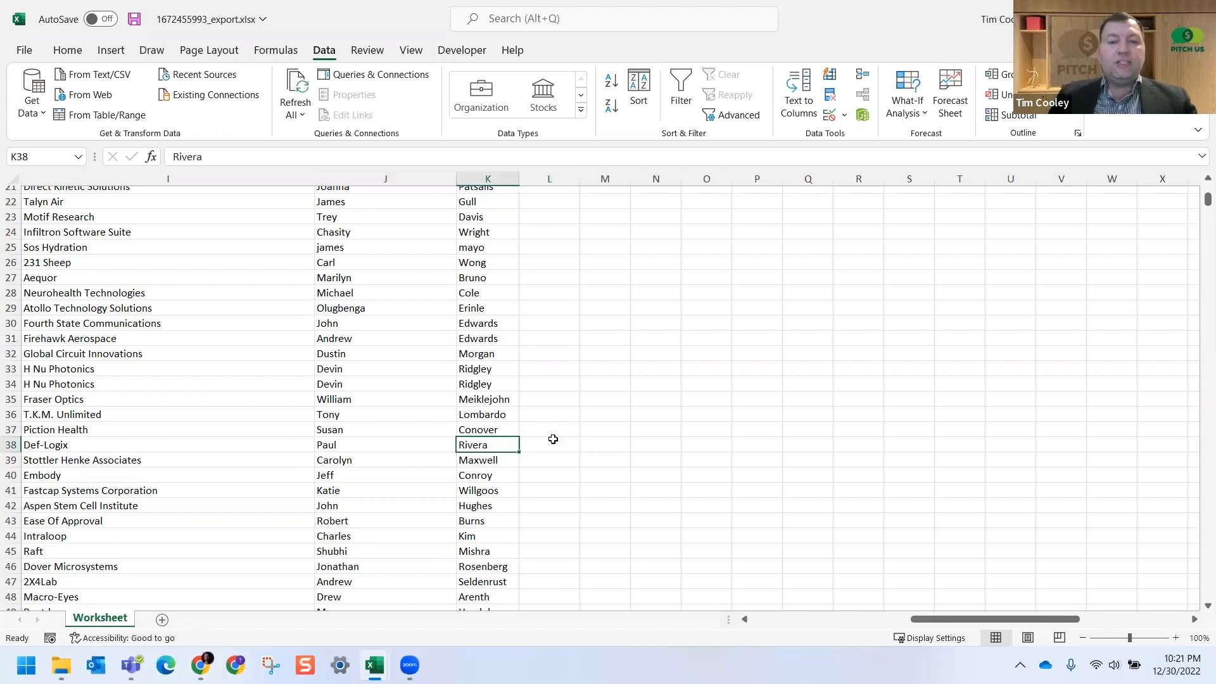
Step: Move the first and last name from K60:L60 into J60:K60, overwriting the initial in the Physical Sciences row
scroll(530, 439, "down", 5)
scroll(530, 439, "down", 3)
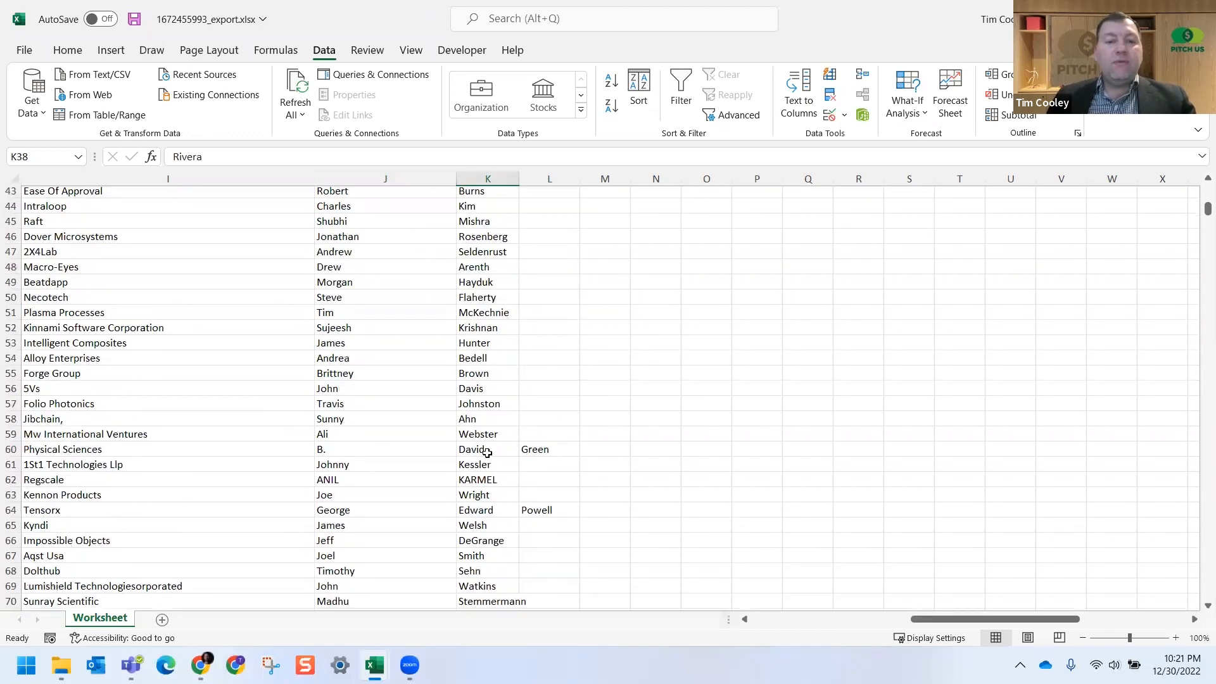
left_click_drag(486, 452, 552, 451)
key("ctrl+x")
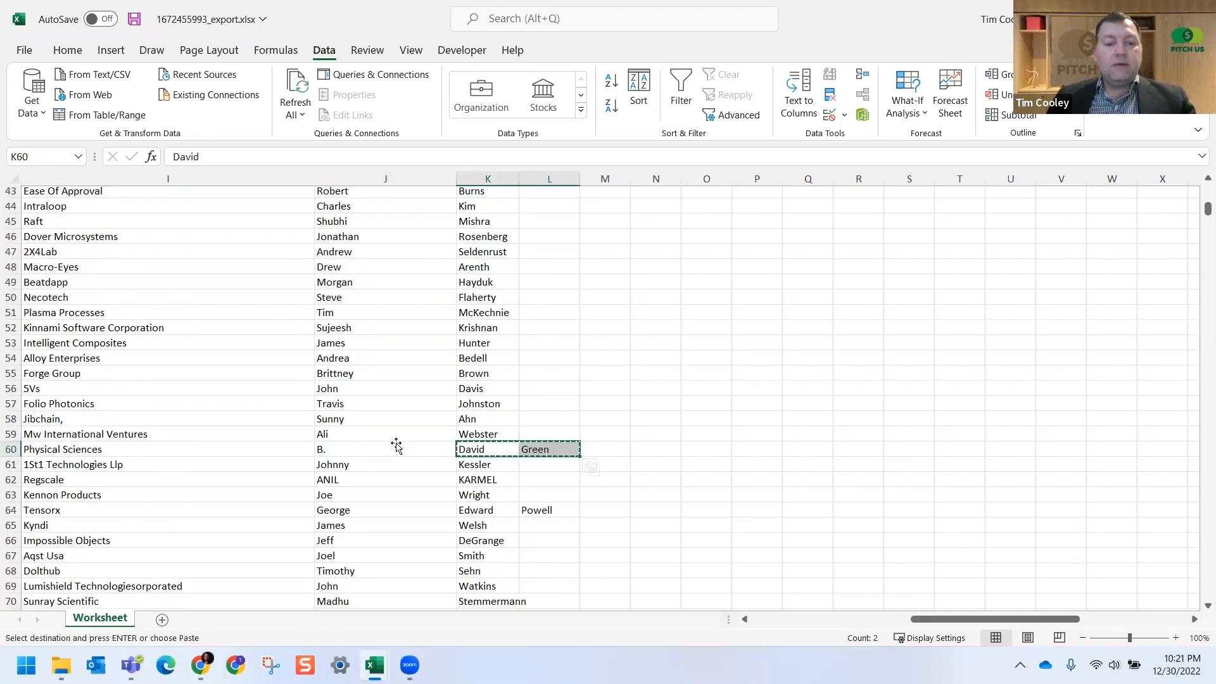
key("Left")
key("ctrl+v")
Step: Move the surname from L64 into K64, overwriting the middle name in the Tensorx row
scroll(433, 432, "down", 2)
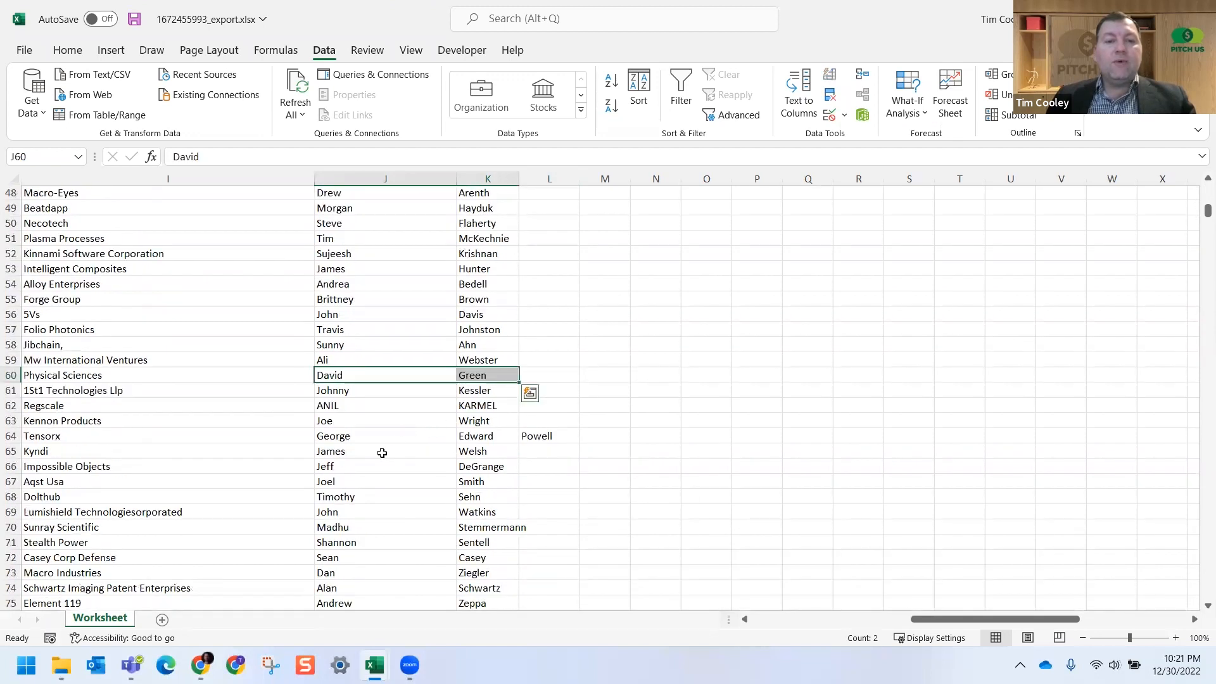
left_click(554, 435)
key("ctrl+x")
key("Left")
key("ctrl+v")
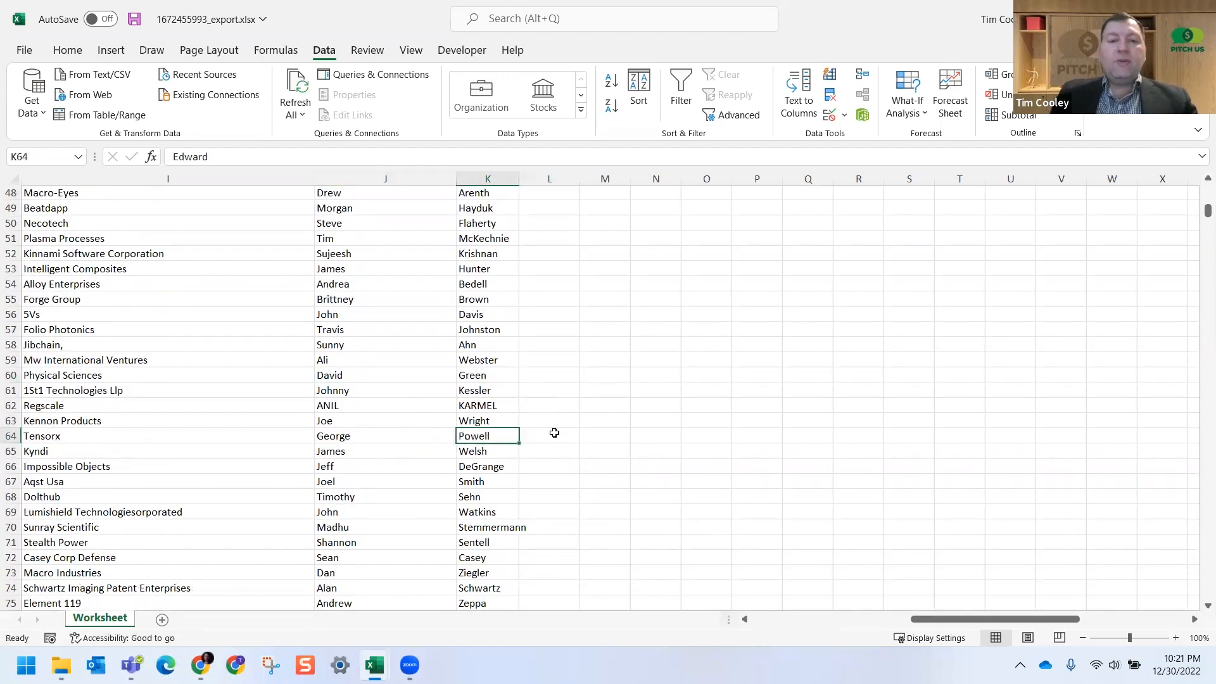
Step: Move the surname from L76 into K76, overwriting the middle name in the Enertia Microsystems row
scroll(551, 430, "down", 3)
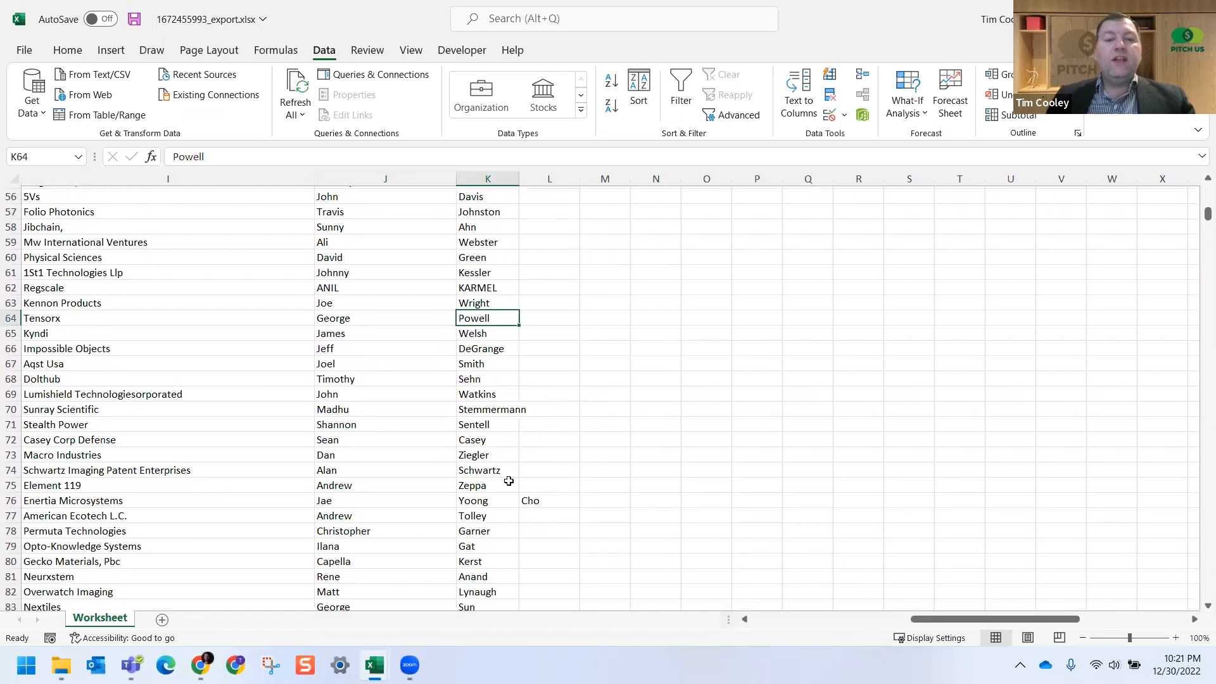
left_click(547, 500)
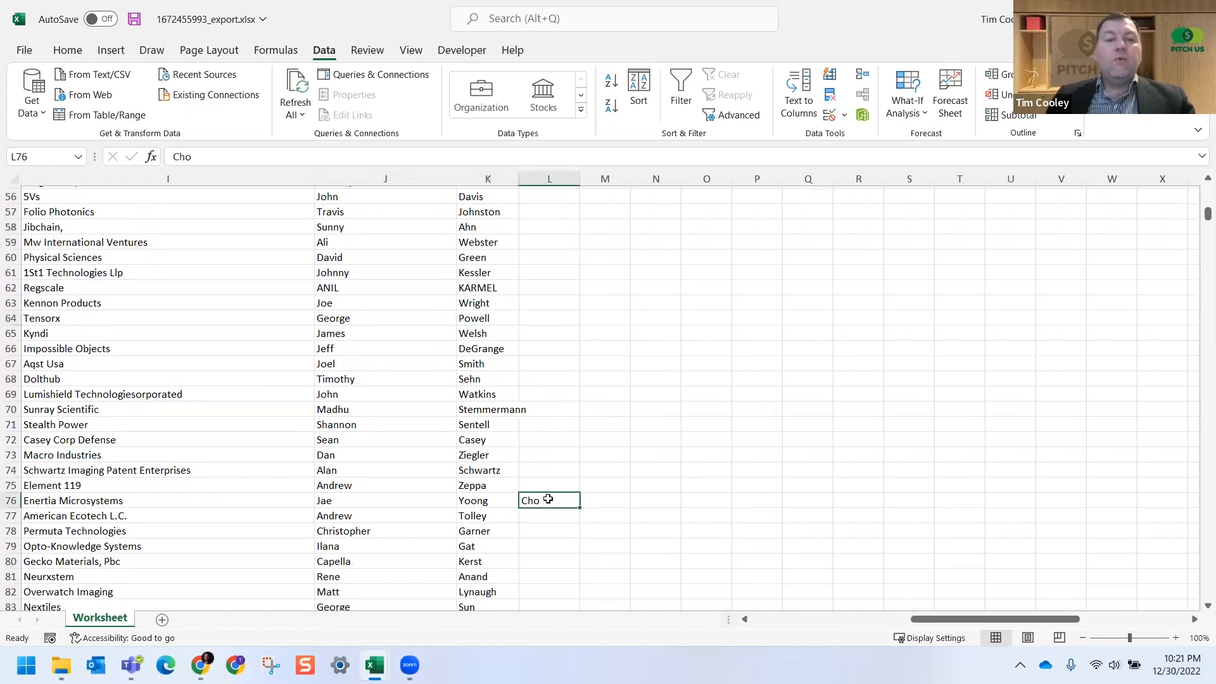
key("ctrl+x")
left_click(487, 498)
key("ctrl+v")
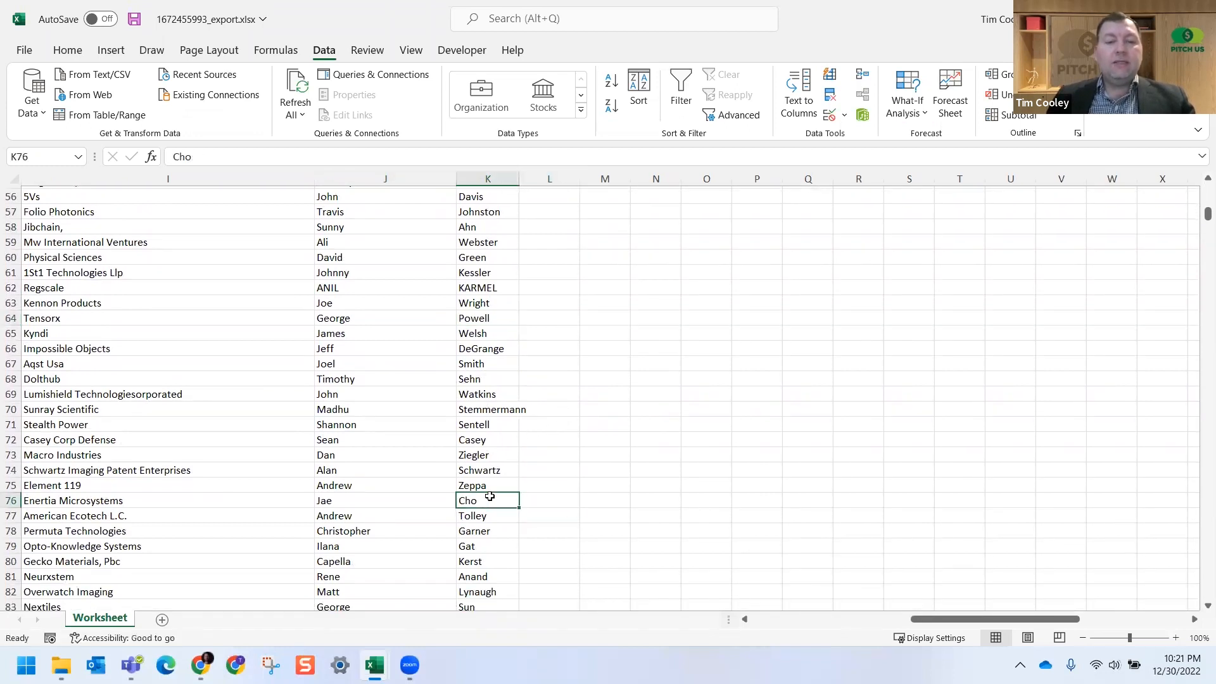
Step: Move the first and last name from K93:L93 into J93:K93, overwriting the initial in the Attivo Networks row
scroll(489, 496, "down", 6)
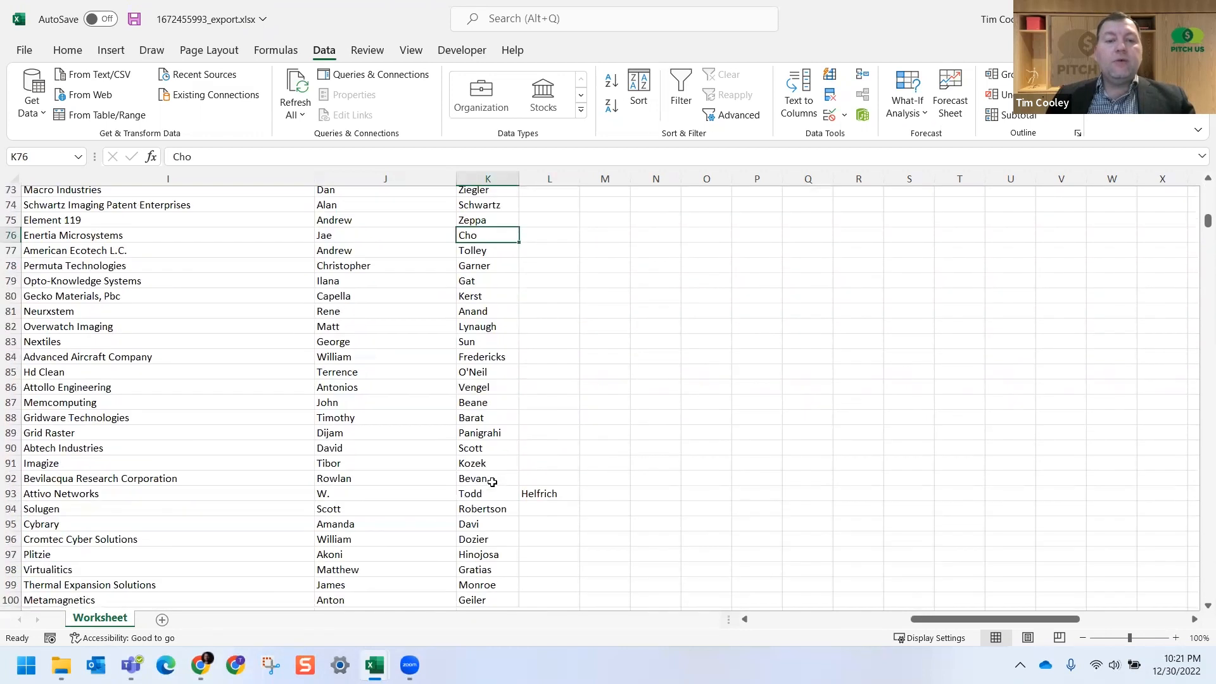
left_click_drag(469, 497, 532, 493)
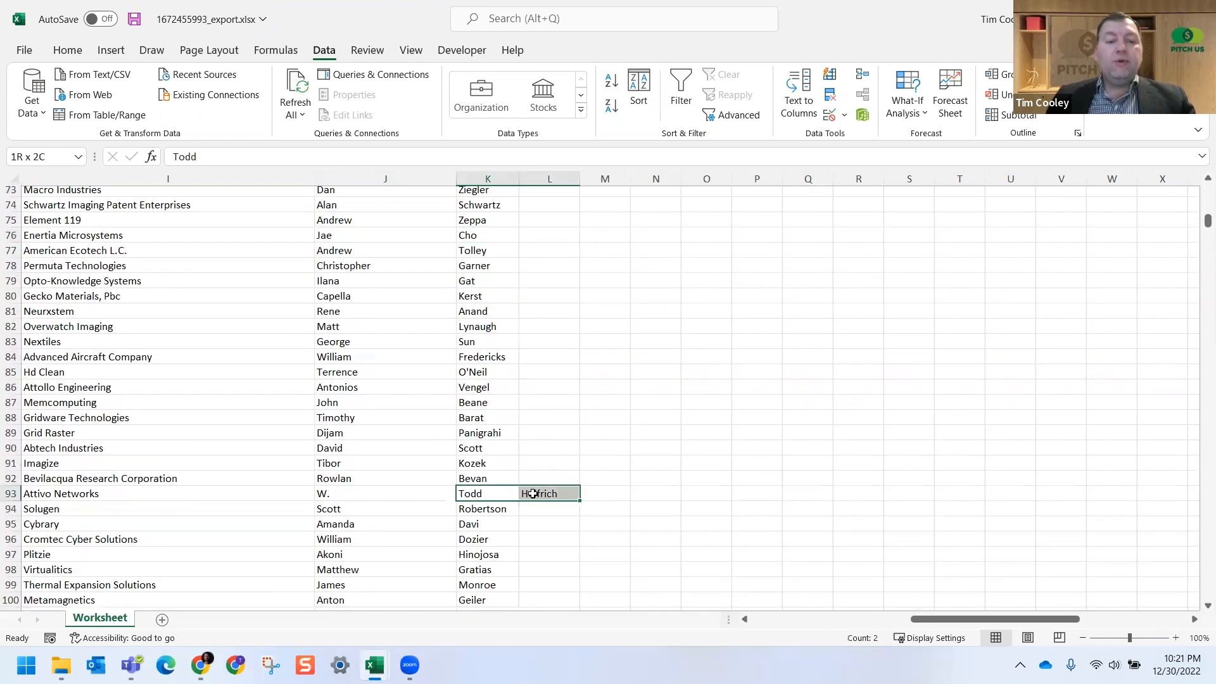
key("ctrl+x")
left_click(402, 492)
key("ctrl+v")
Step: Complete the surname in K134 of the Fgc Plasma Solutions row by adding the parts held in L134 and M134
scroll(401, 492, "down", 3)
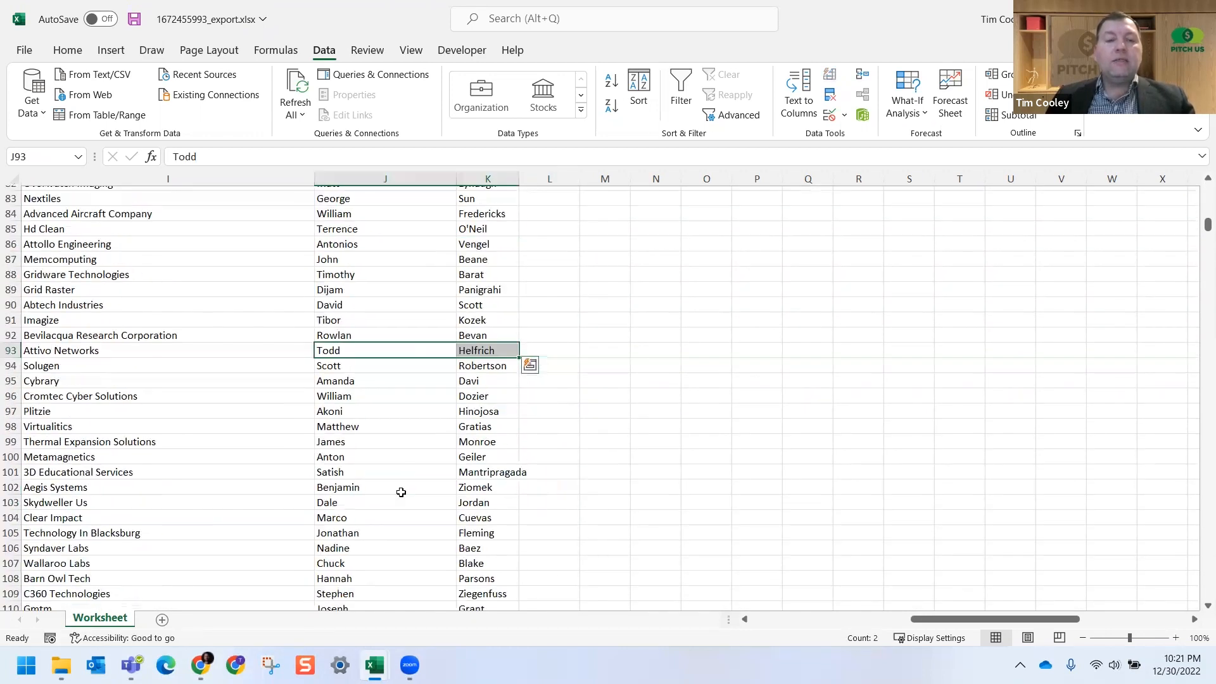
scroll(401, 492, "down", 2)
scroll(400, 482, "down", 3)
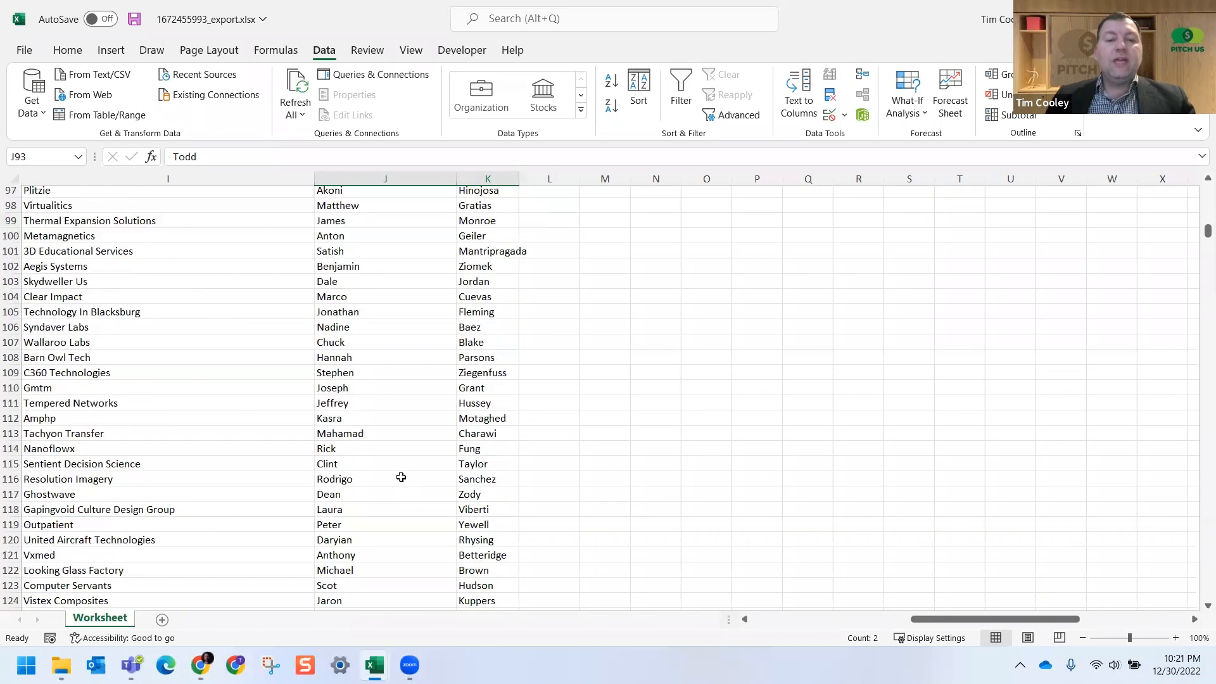
scroll(401, 476, "down", 3)
scroll(414, 475, "down", 3)
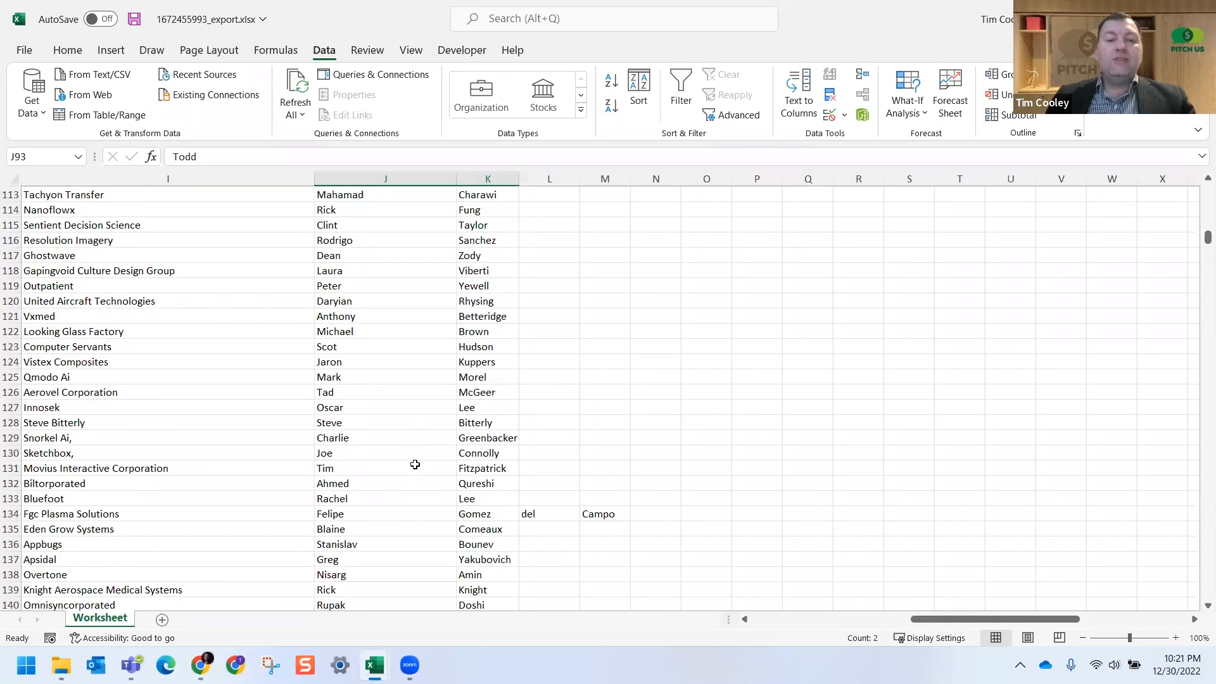
double_click(499, 514)
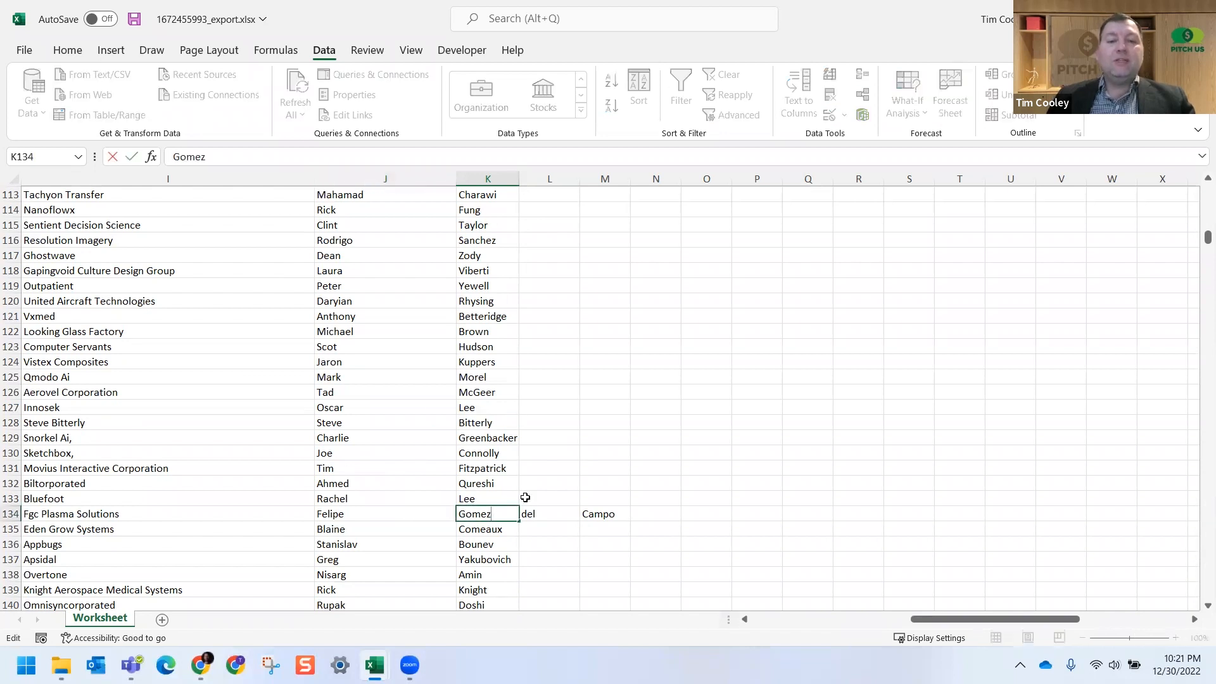
type("del ")
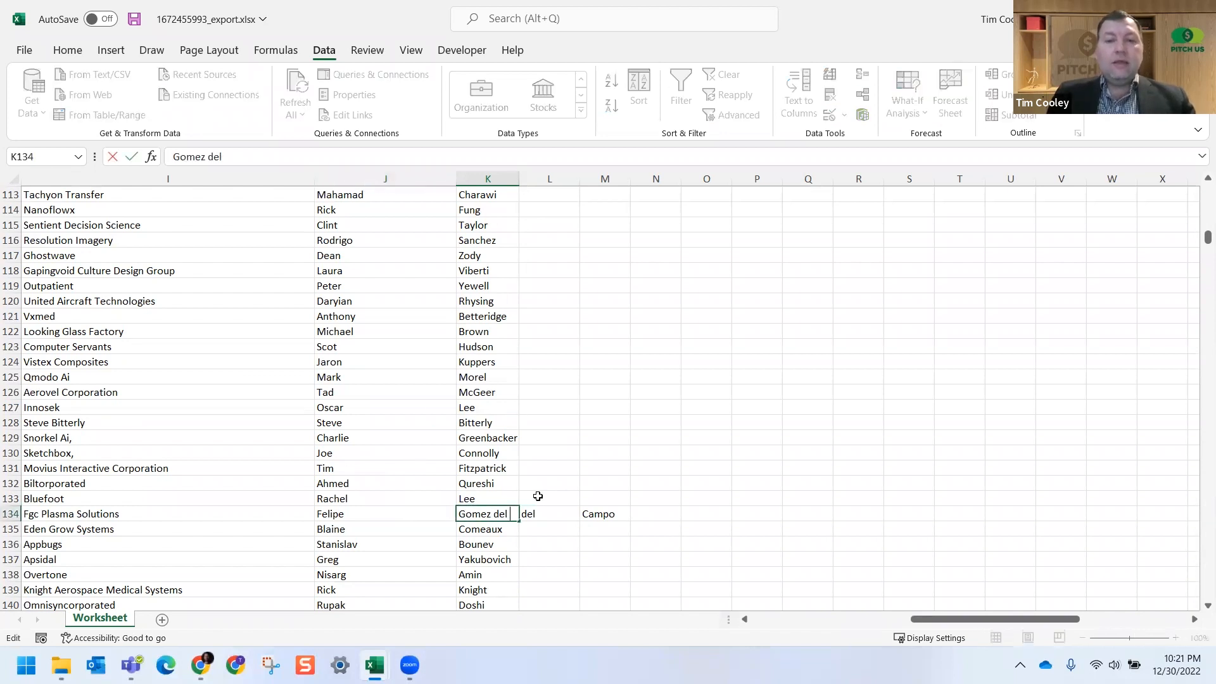
type("Campo")
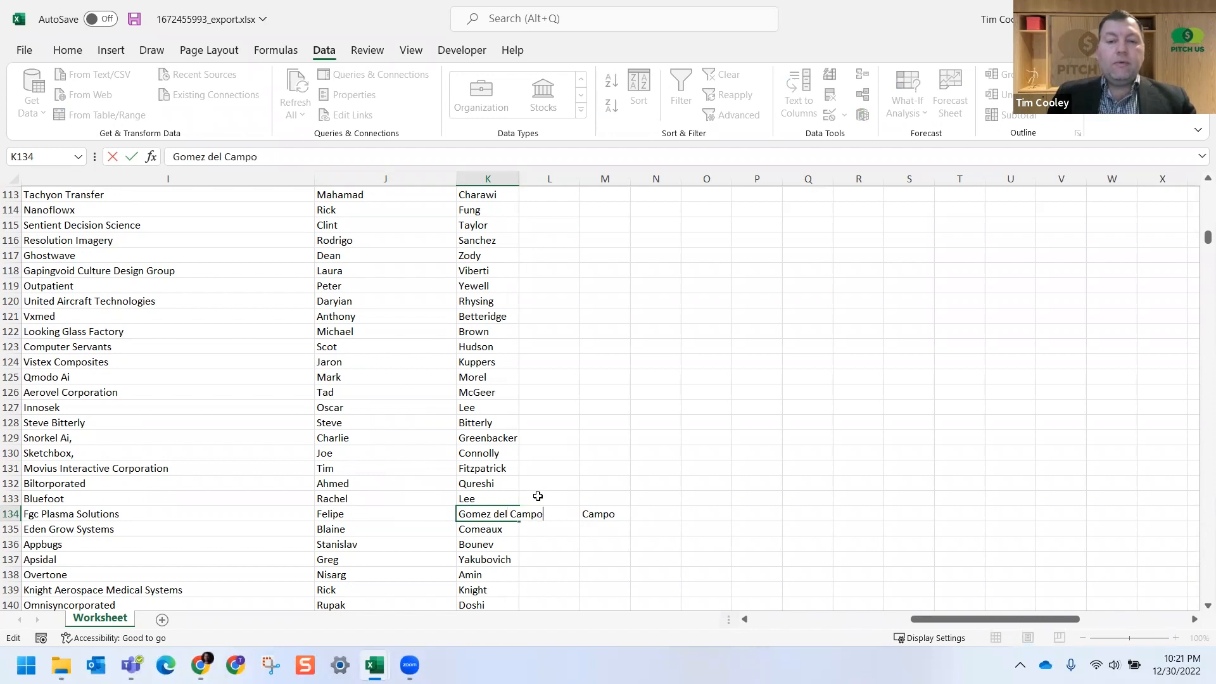
Step: Clear the leftover surname parts from M134 and L134 in the Fgc Plasma Solutions row
key("Tab")
key("Tab")
key("Delete")
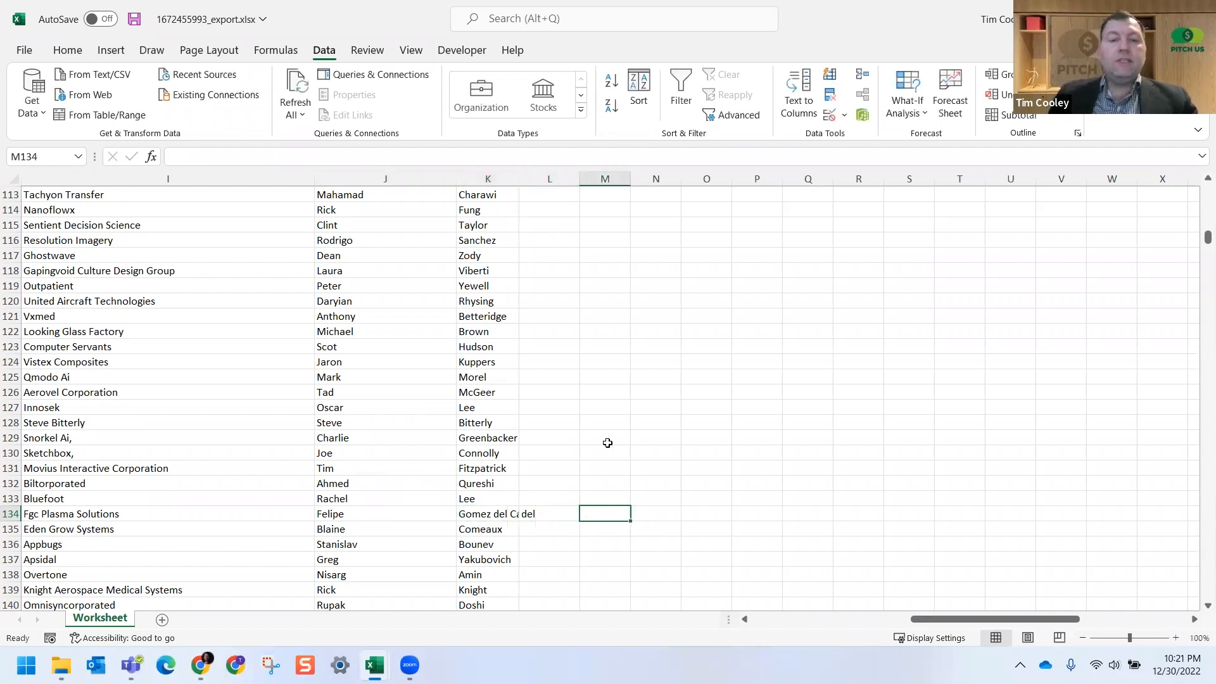
left_click(565, 514)
key("Delete")
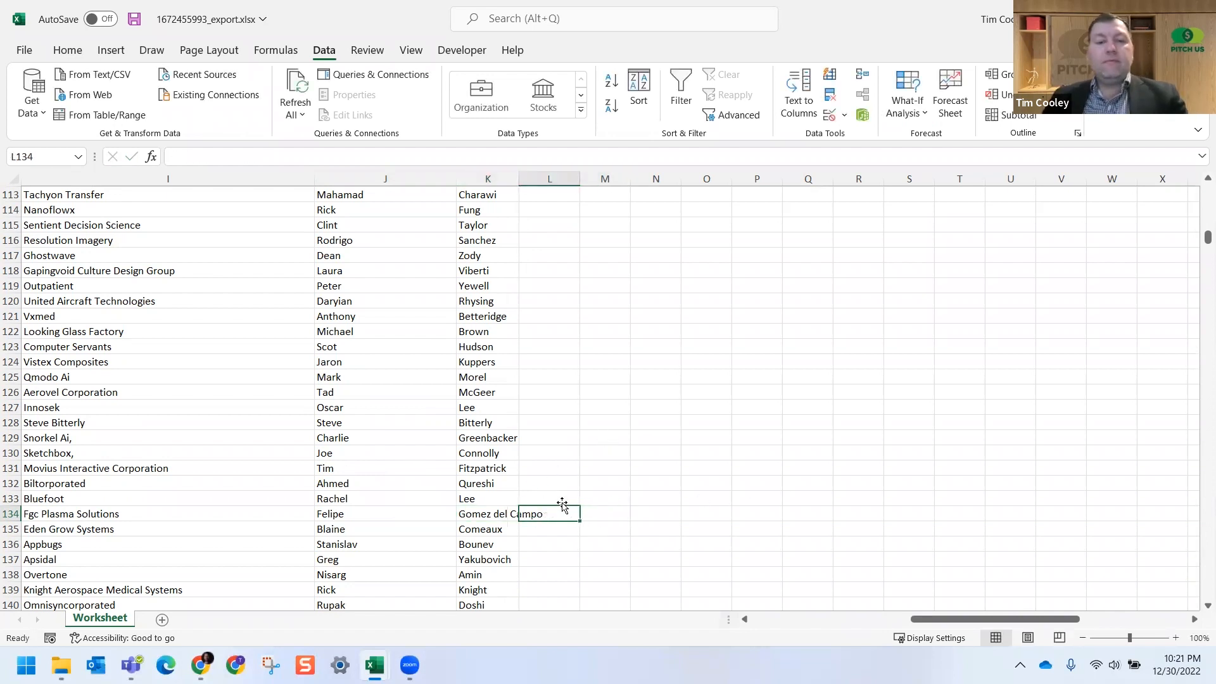
Step: Delete the Contact Name column (F) that holds the unsplit full names
scroll(538, 478, "up", 17)
scroll(521, 390, "up", 20)
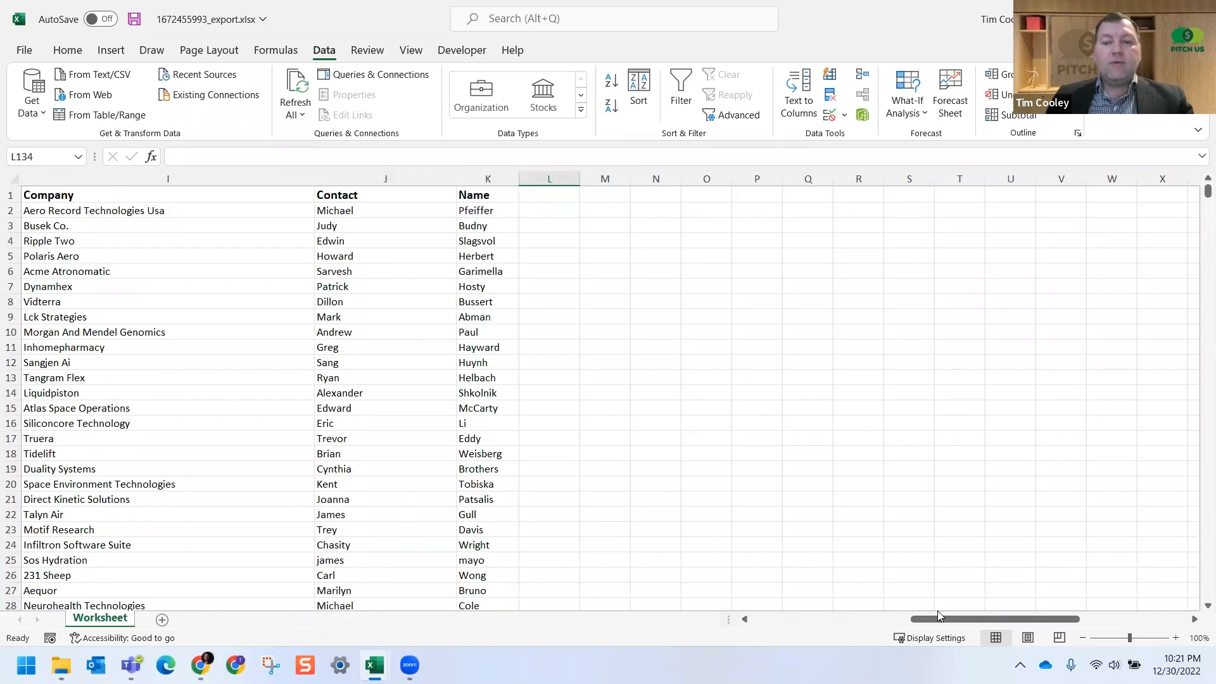
left_click_drag(939, 615, 813, 620)
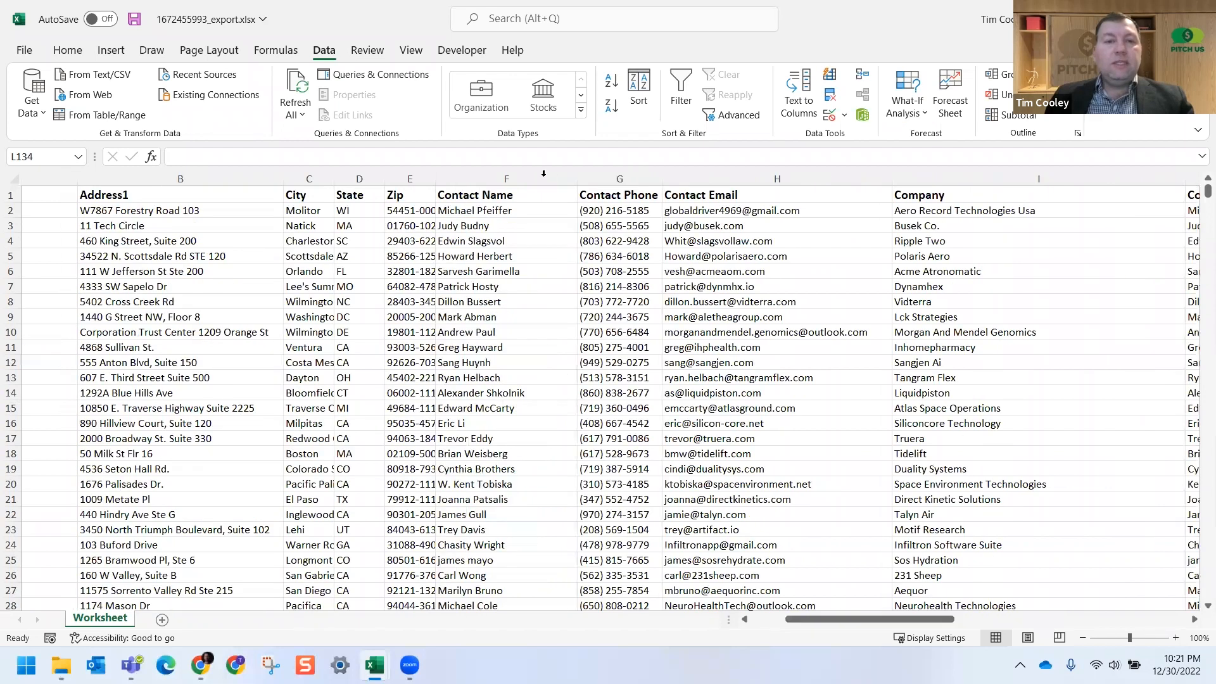
left_click(544, 175)
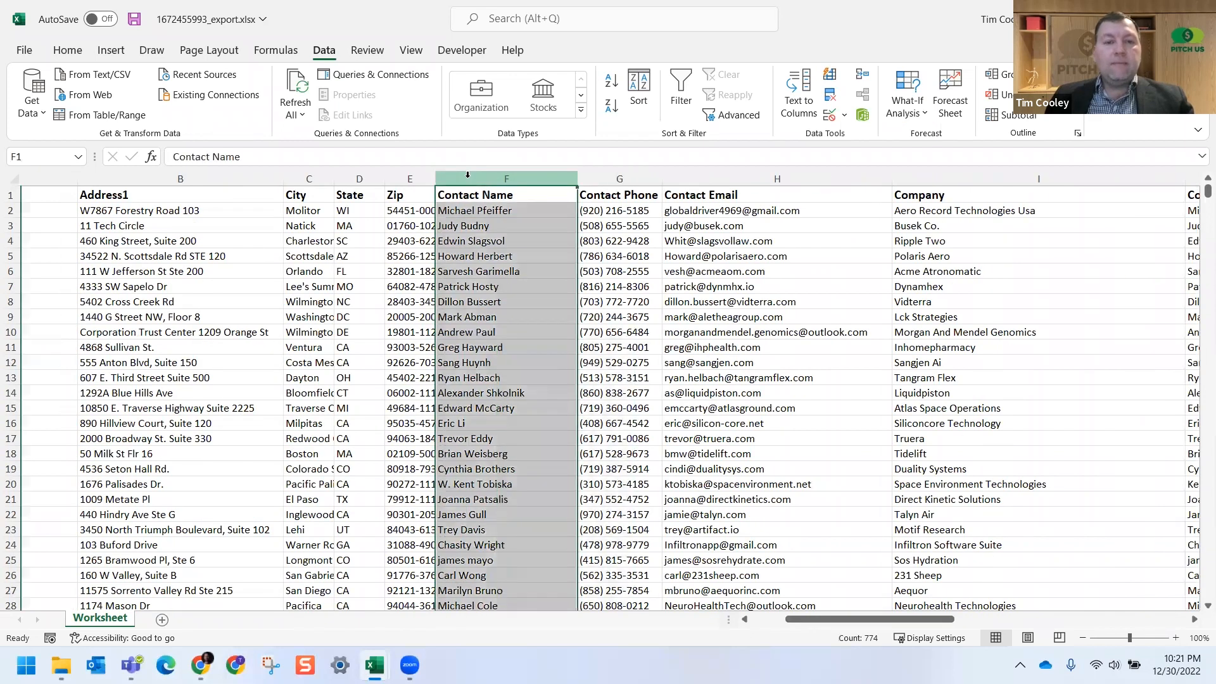
key("ctrl+minus")
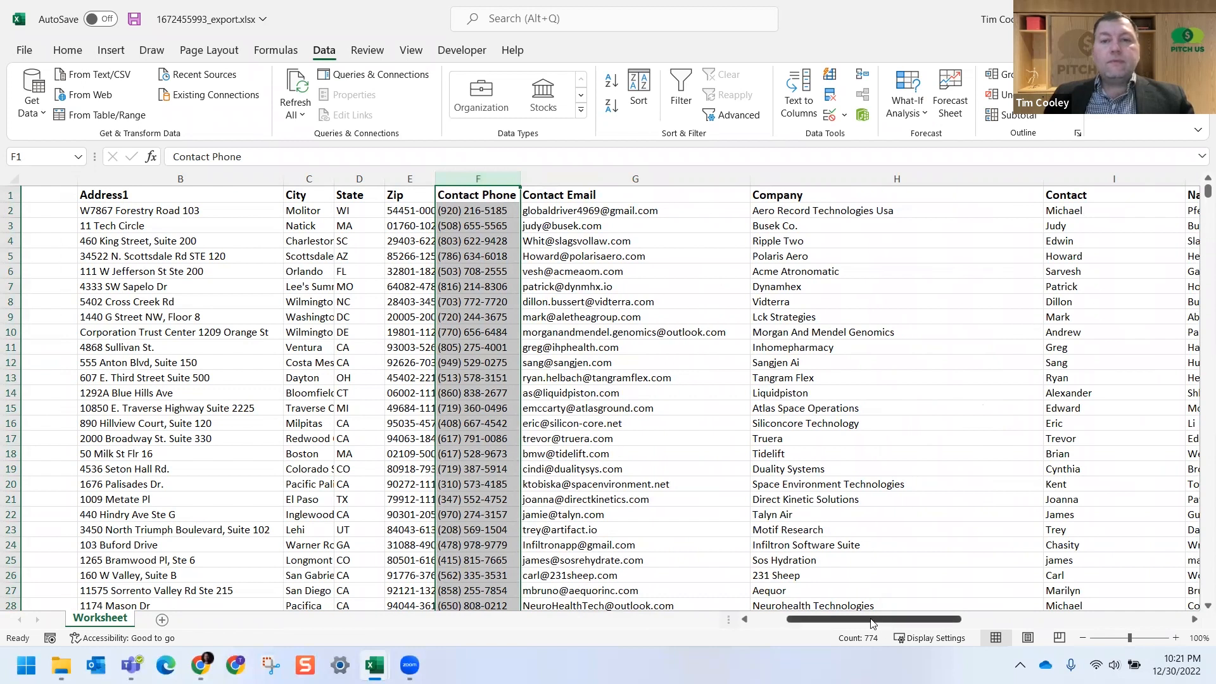
Step: Delete the duplicate Company column (H) between Contact Email and the split name columns
left_click_drag(855, 624, 937, 625)
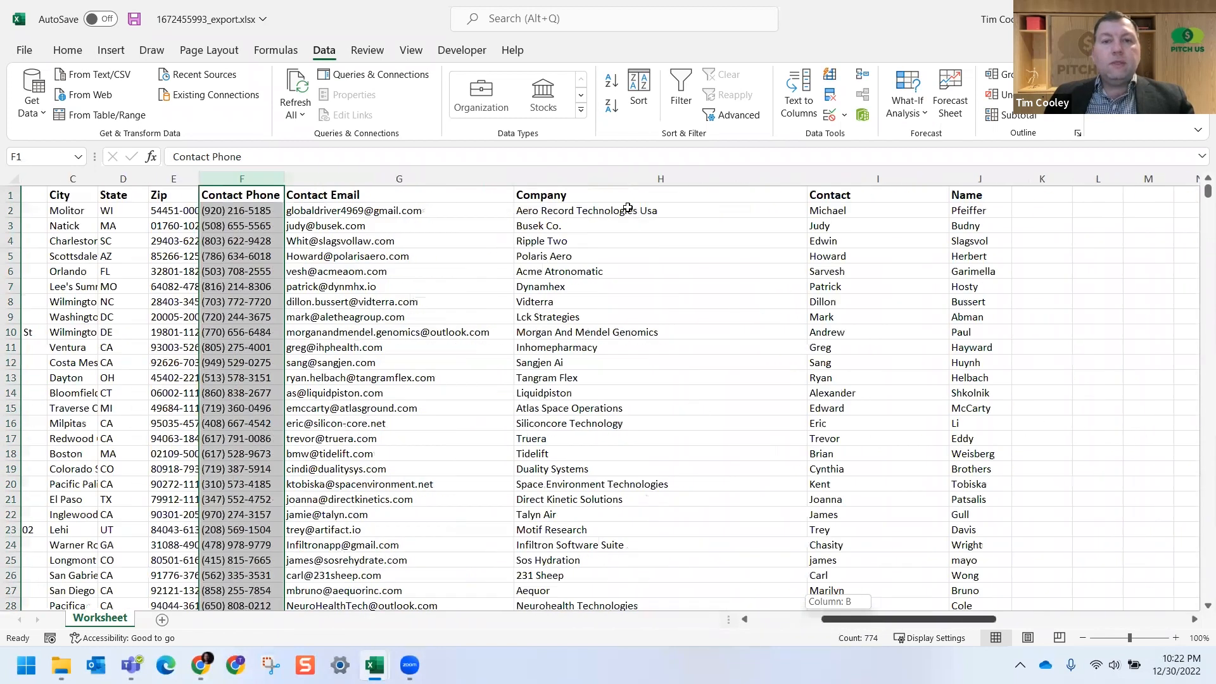
left_click(597, 181)
key("ctrl+minus")
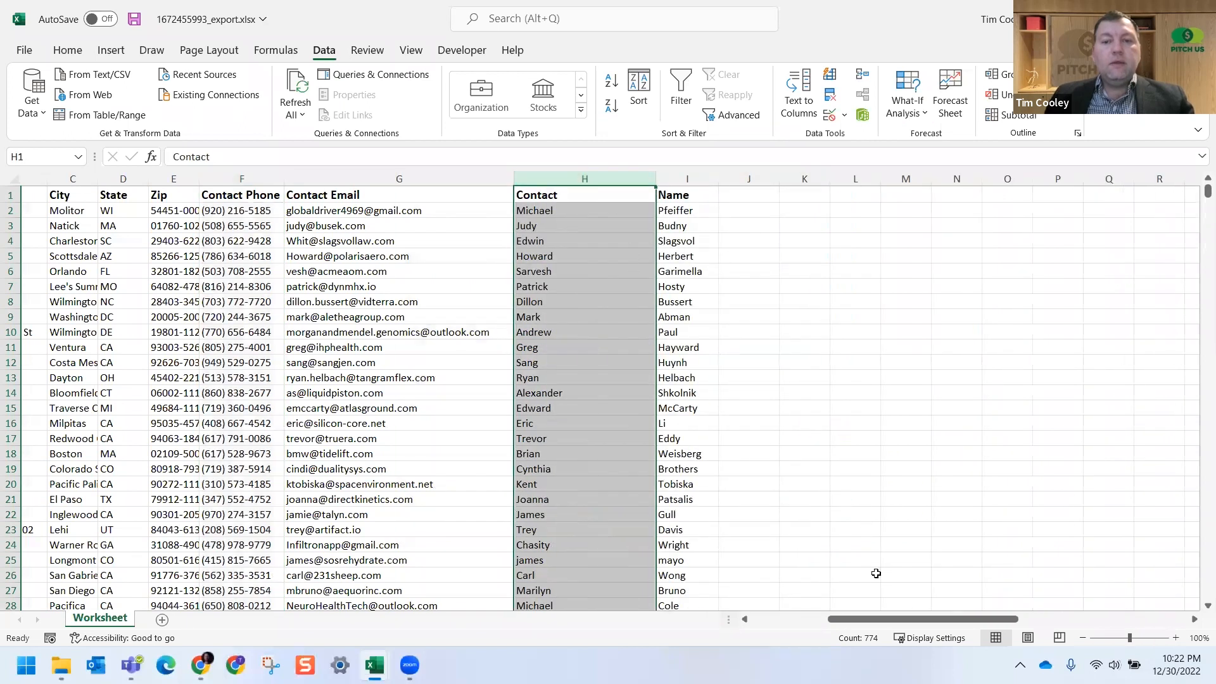
Step: Rename the headers of the two split name columns in H1 and I1 as "First Name" and "Last Name"
left_click(563, 195)
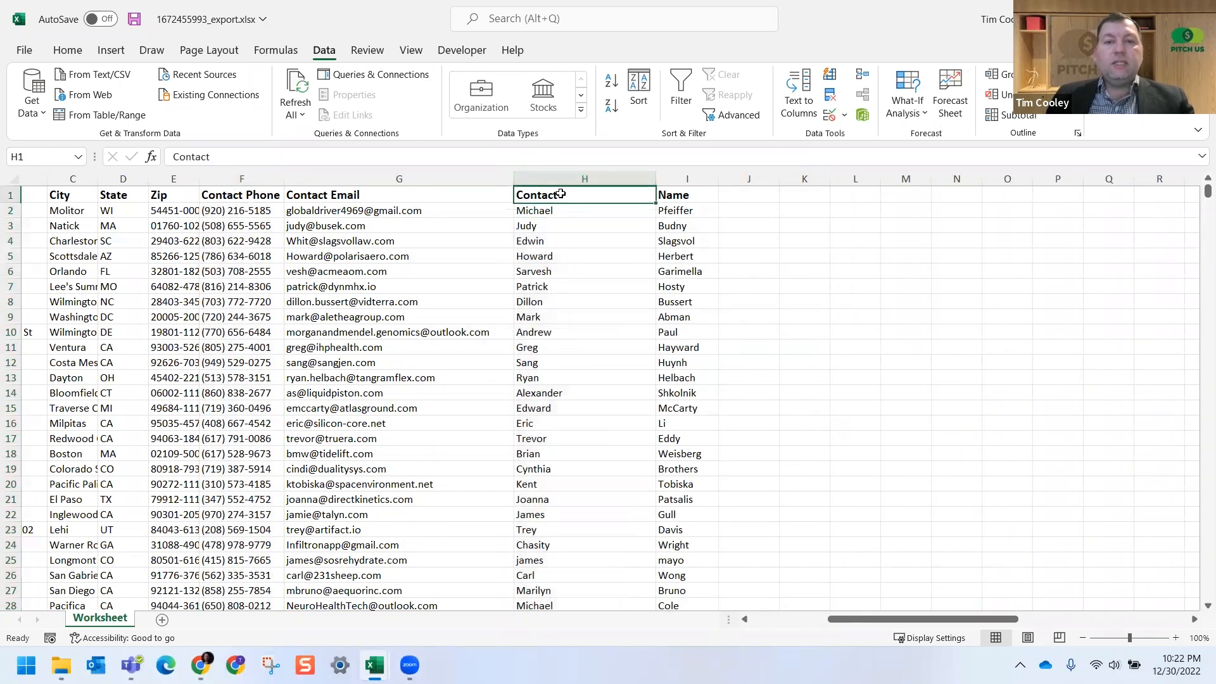
type("First Name")
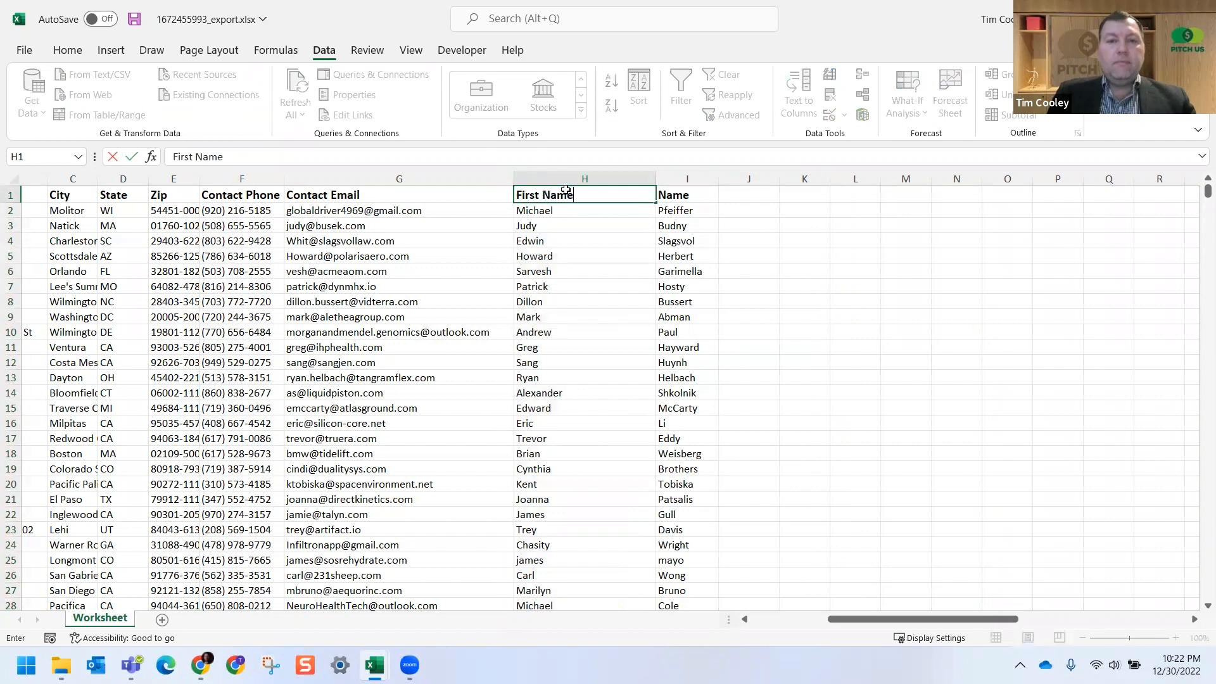
key("Tab")
type("Last Name")
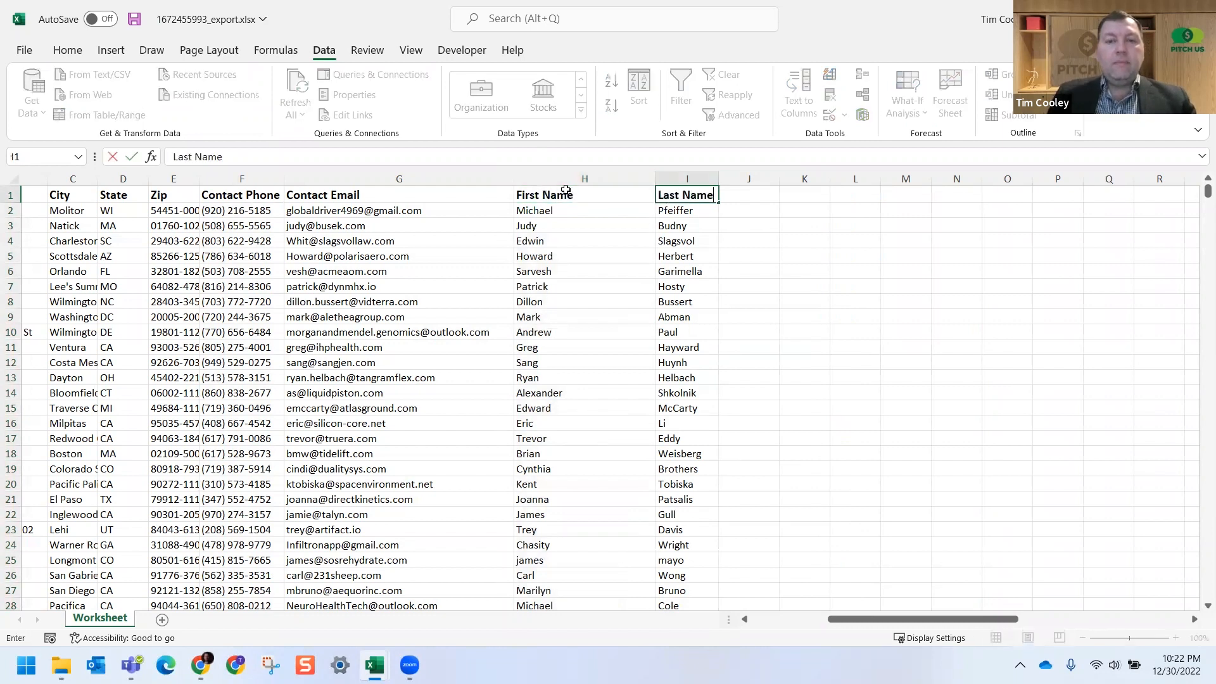
key("Tab")
Step: Insert a column before Zip, head it "Full State", and fit its width to the header
left_click_drag(861, 620, 704, 595)
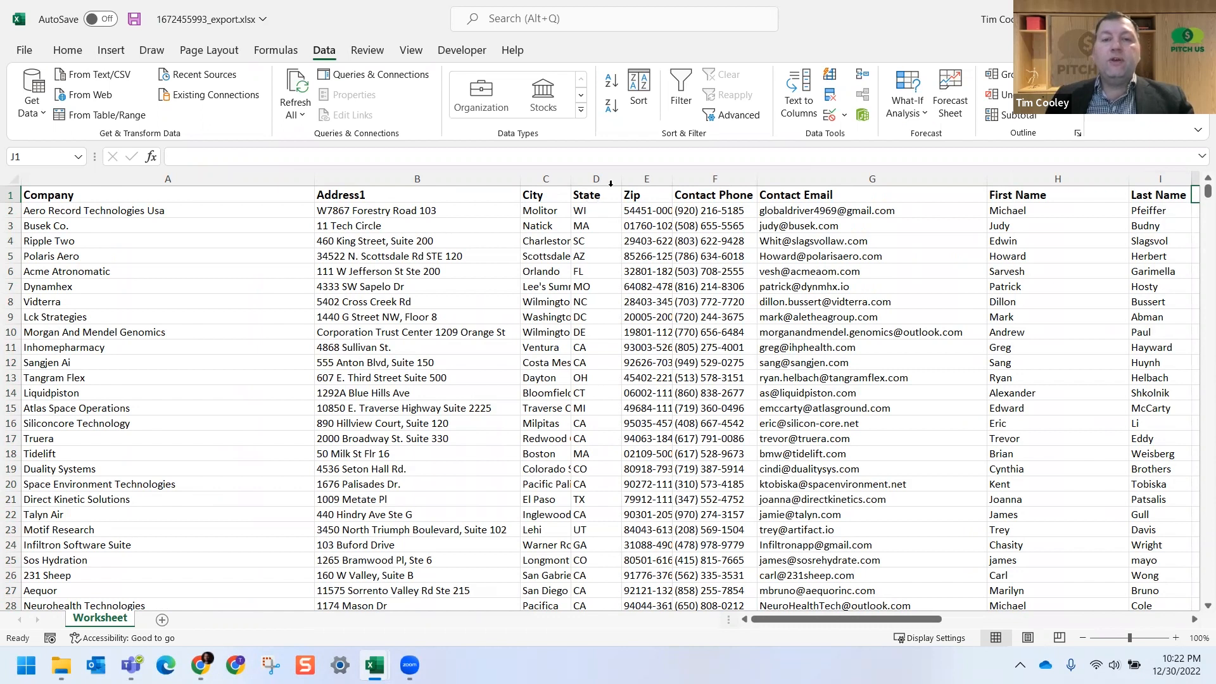
right_click(635, 181)
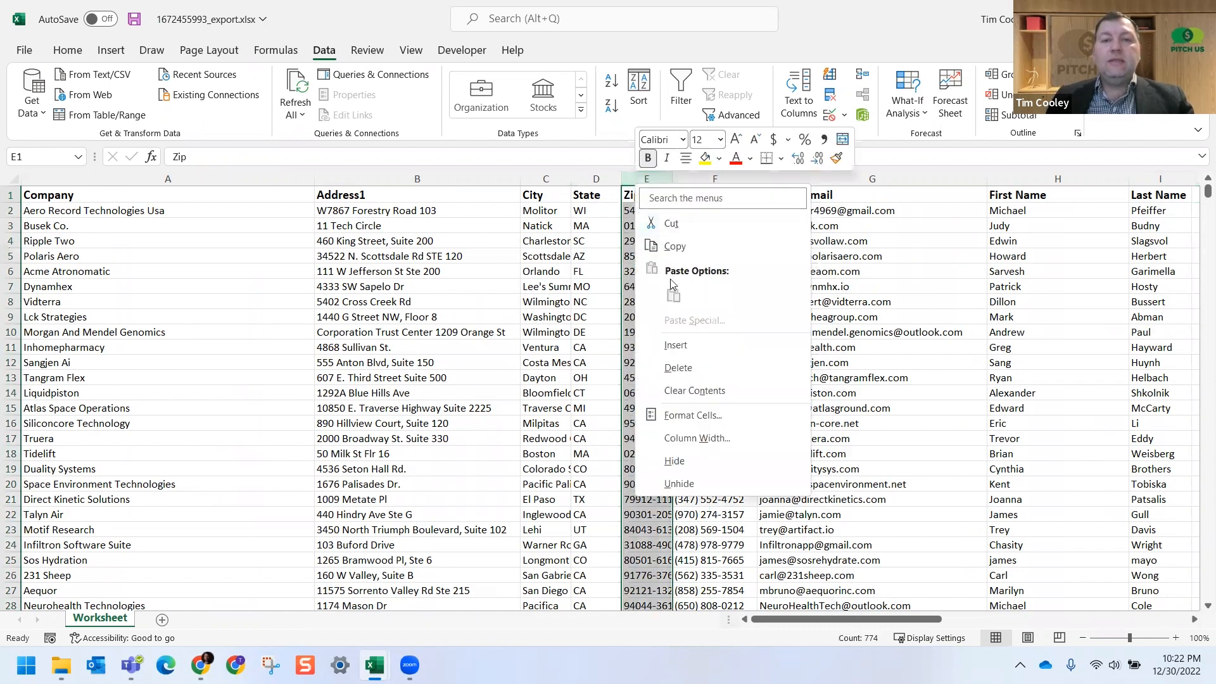
left_click(681, 346)
left_click(650, 198)
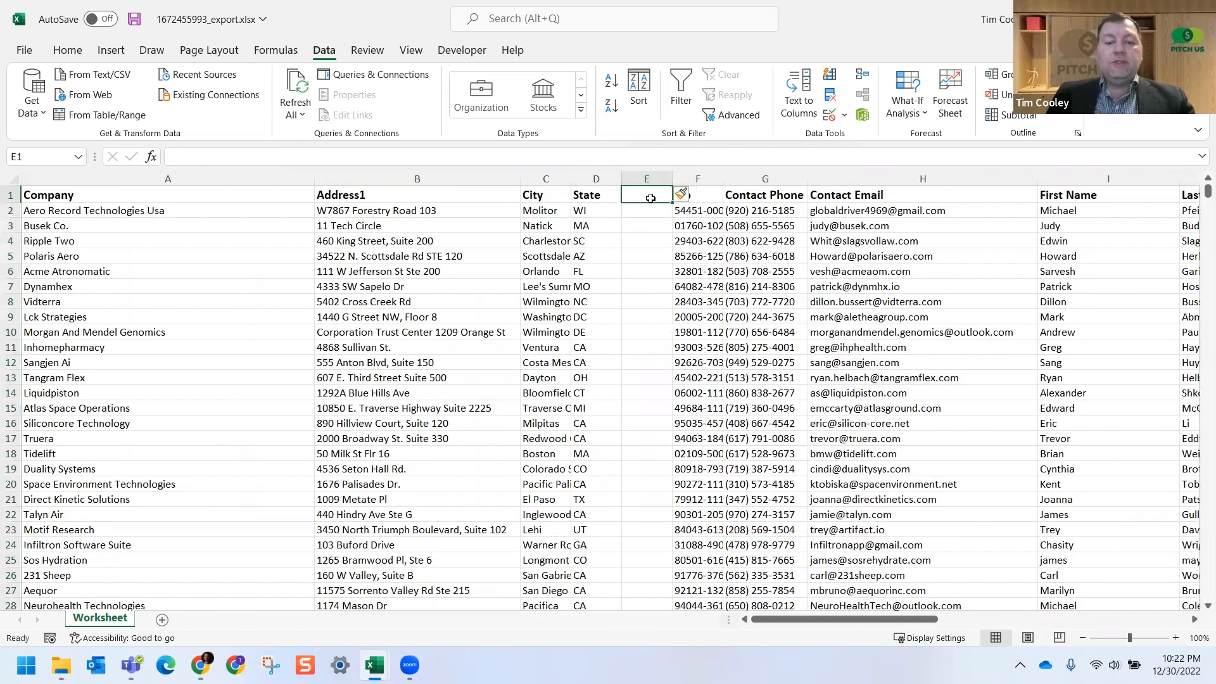
type("Full State")
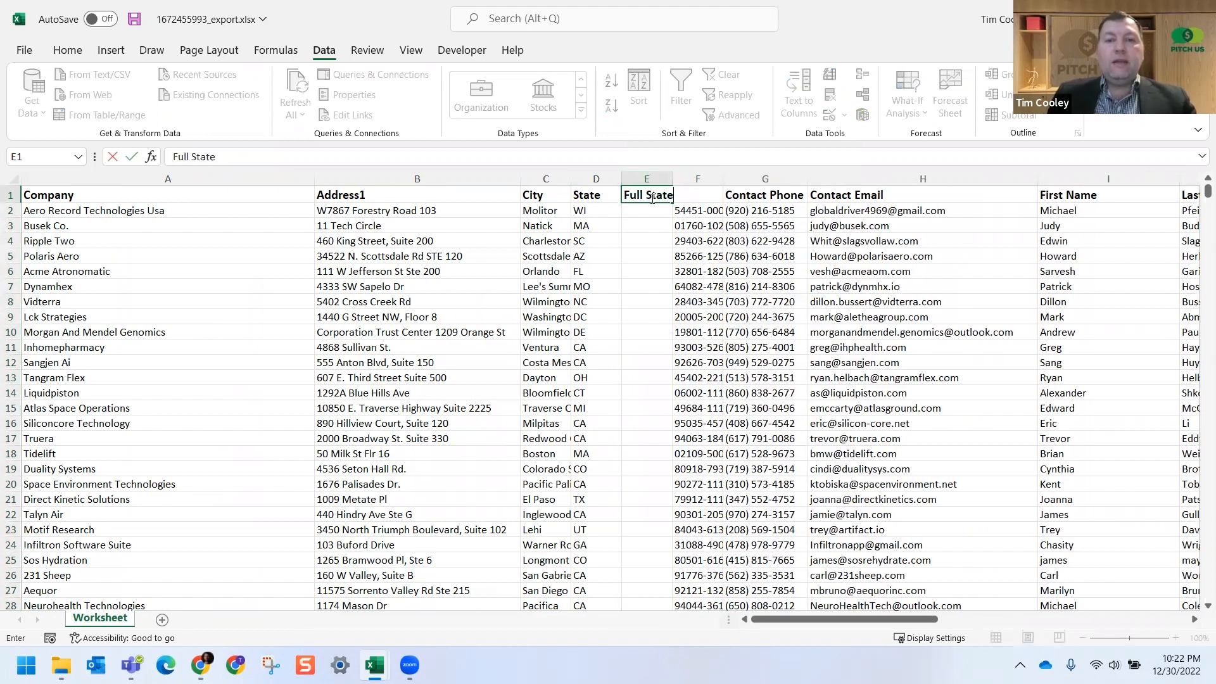
key("Tab")
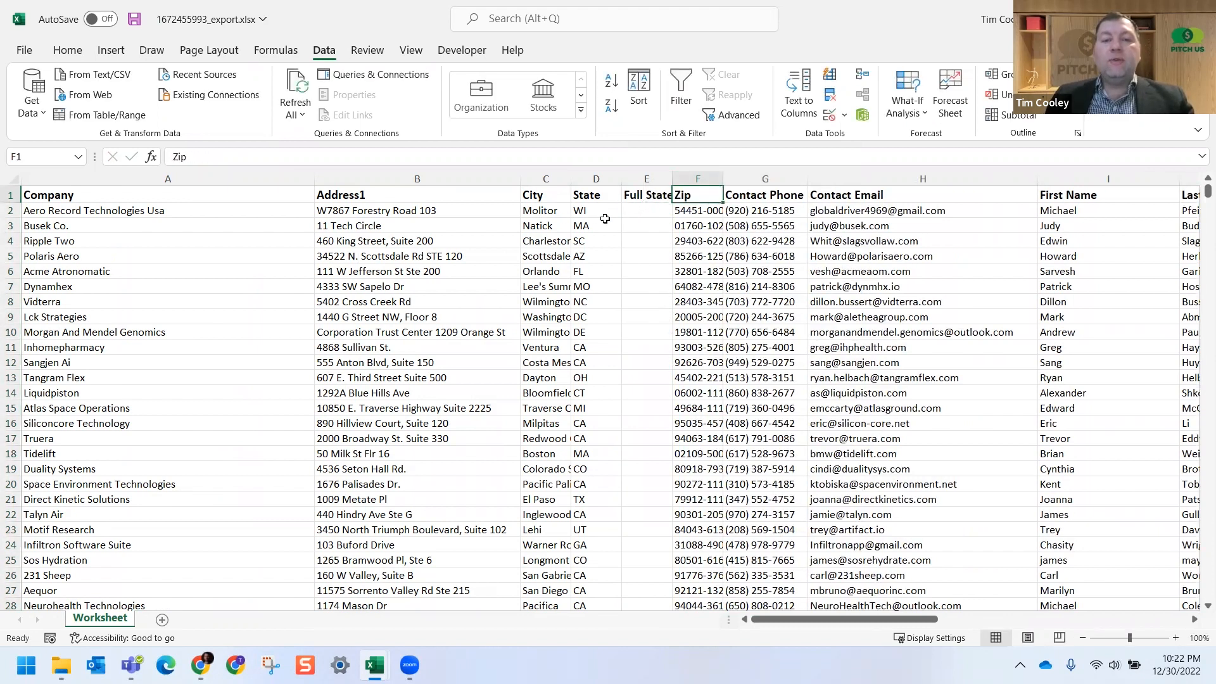
double_click(672, 178)
Step: Fill in the Full State column with Wisconsin in E2 and Arizona in E5
left_click(647, 206)
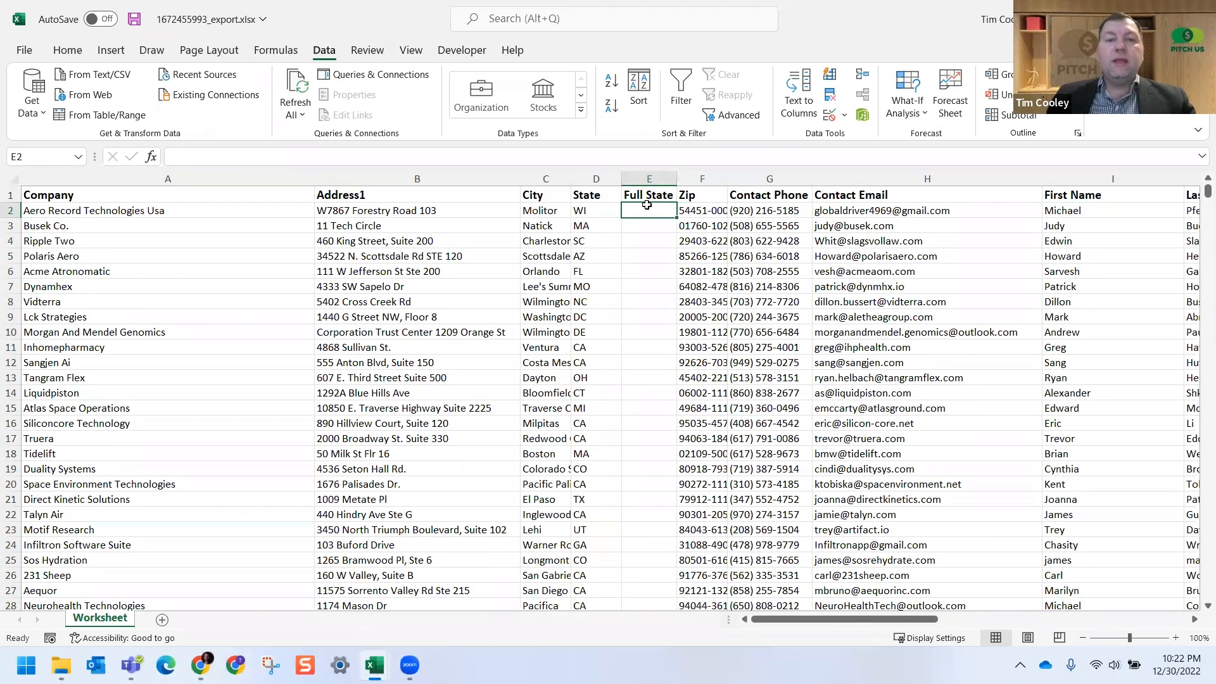
type("Wisconsin")
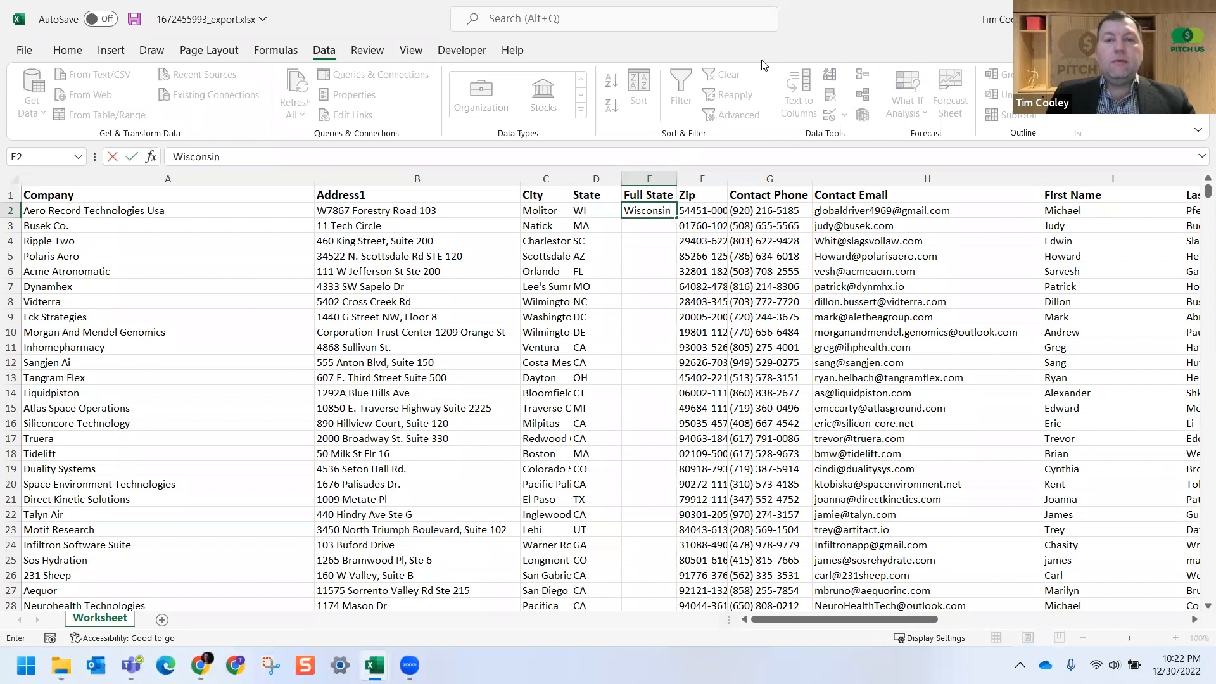
key("Tab")
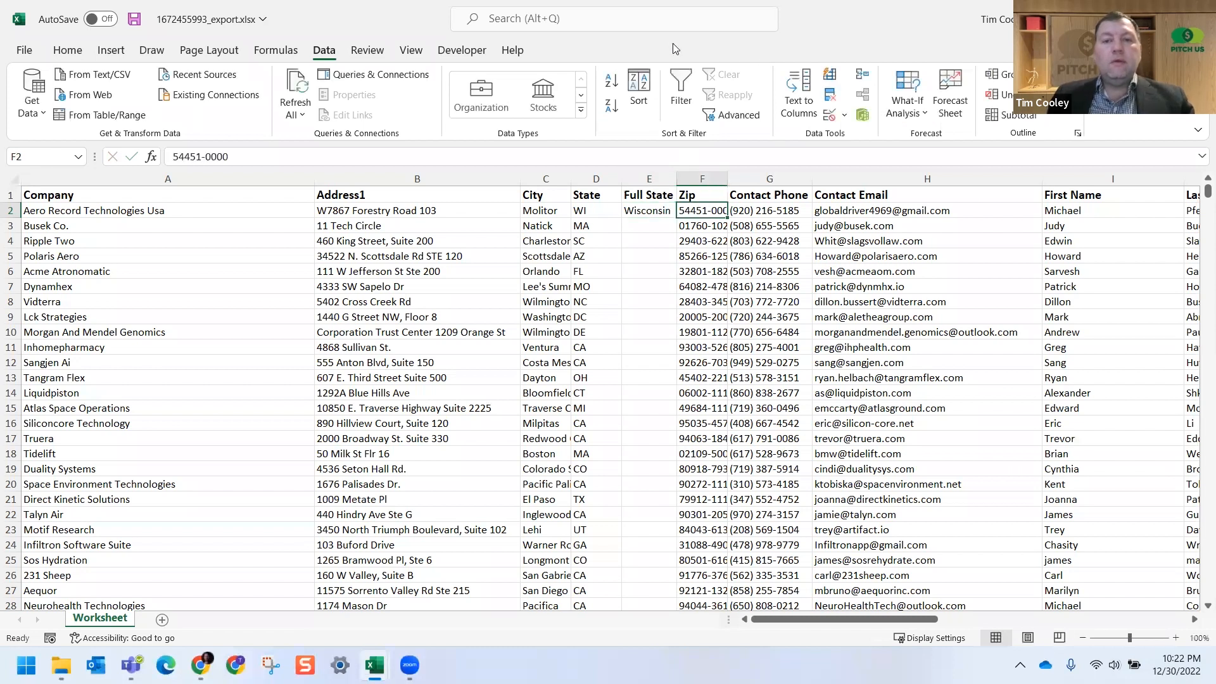
left_click(648, 214)
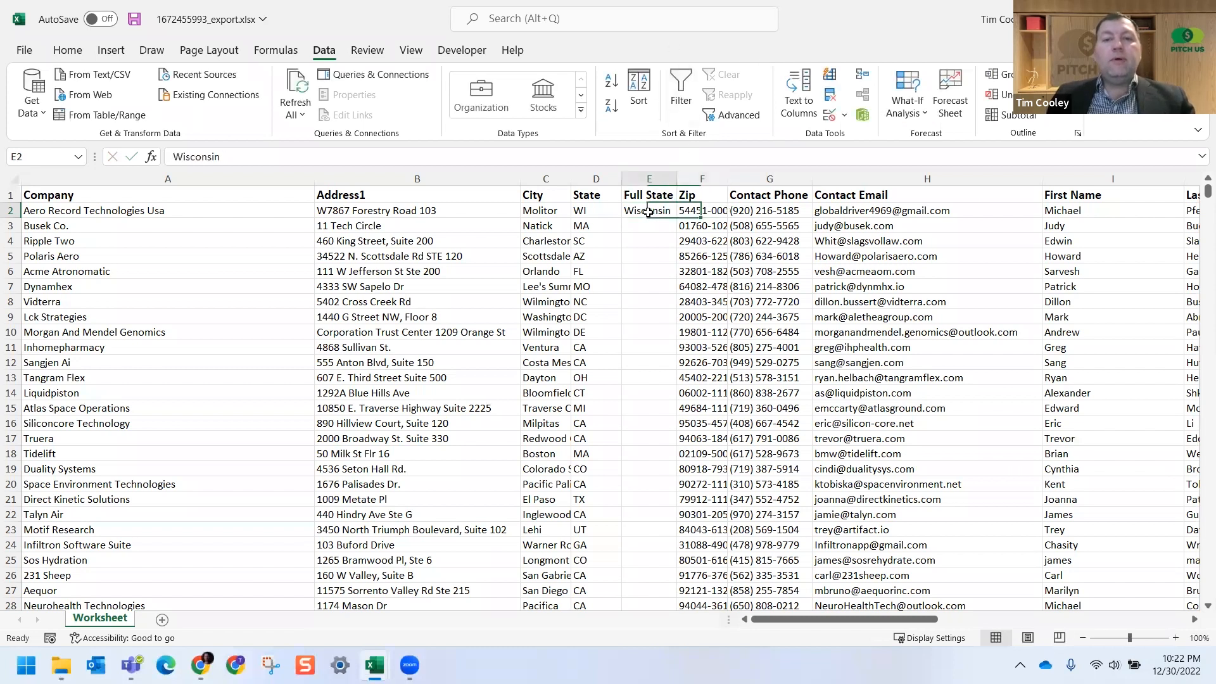
left_click(636, 251)
type("Ar")
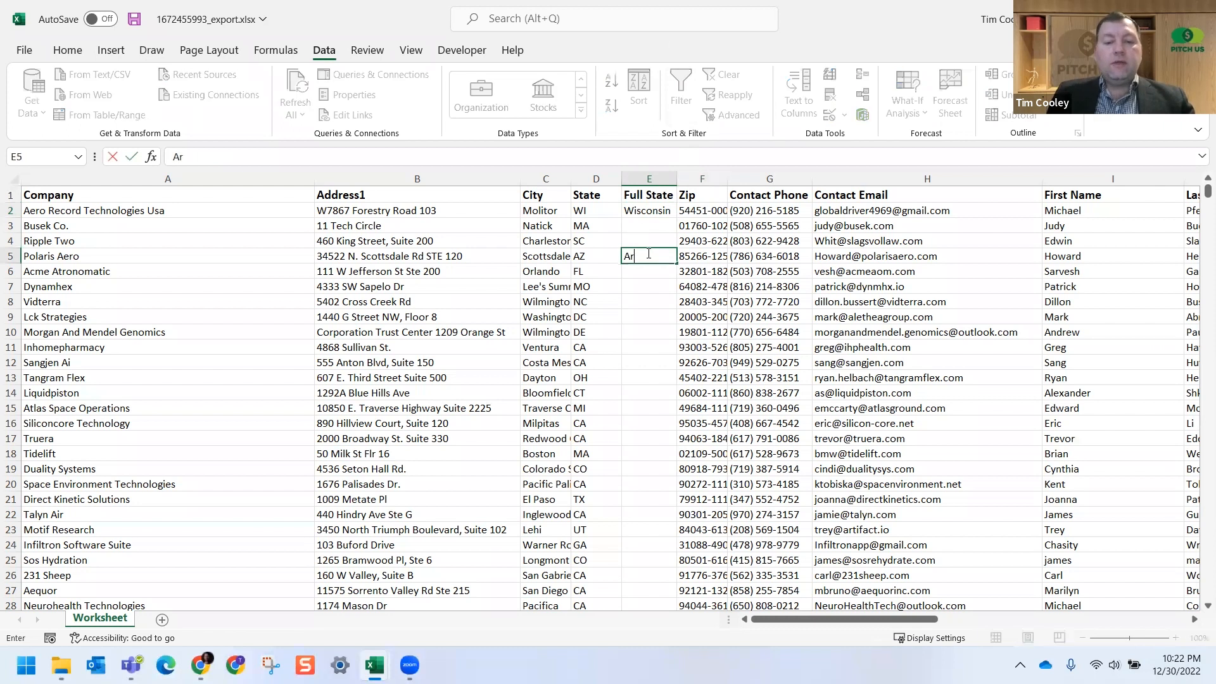
type("izona")
key("Tab")
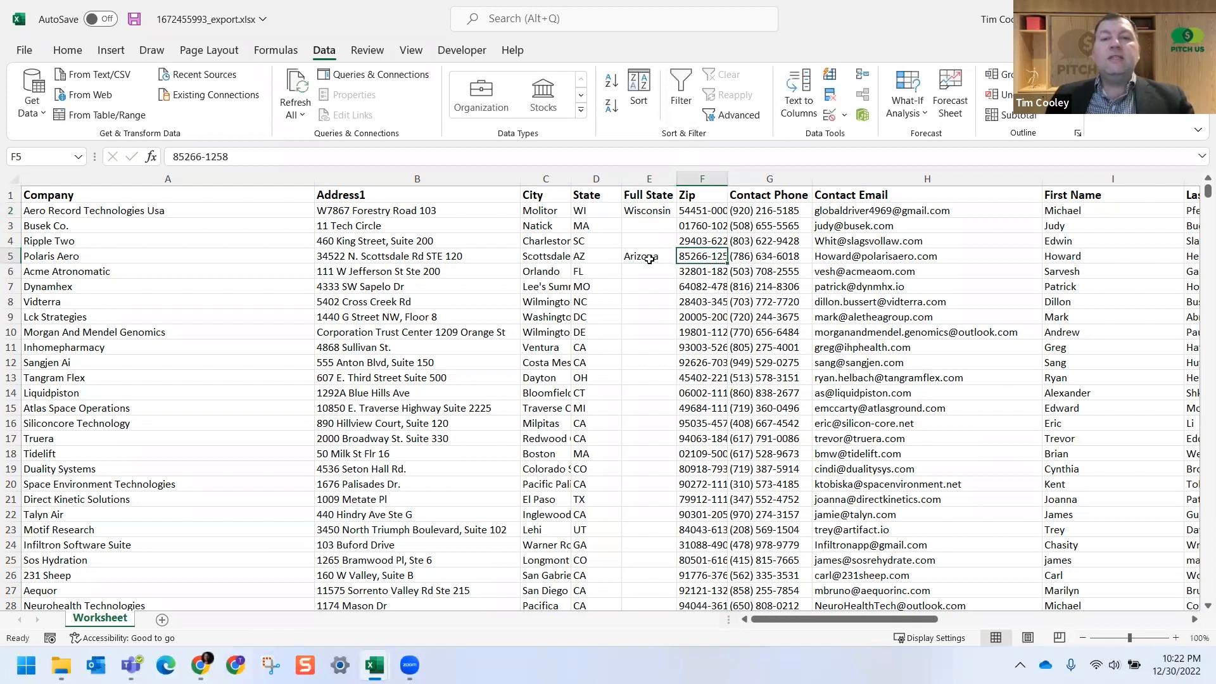